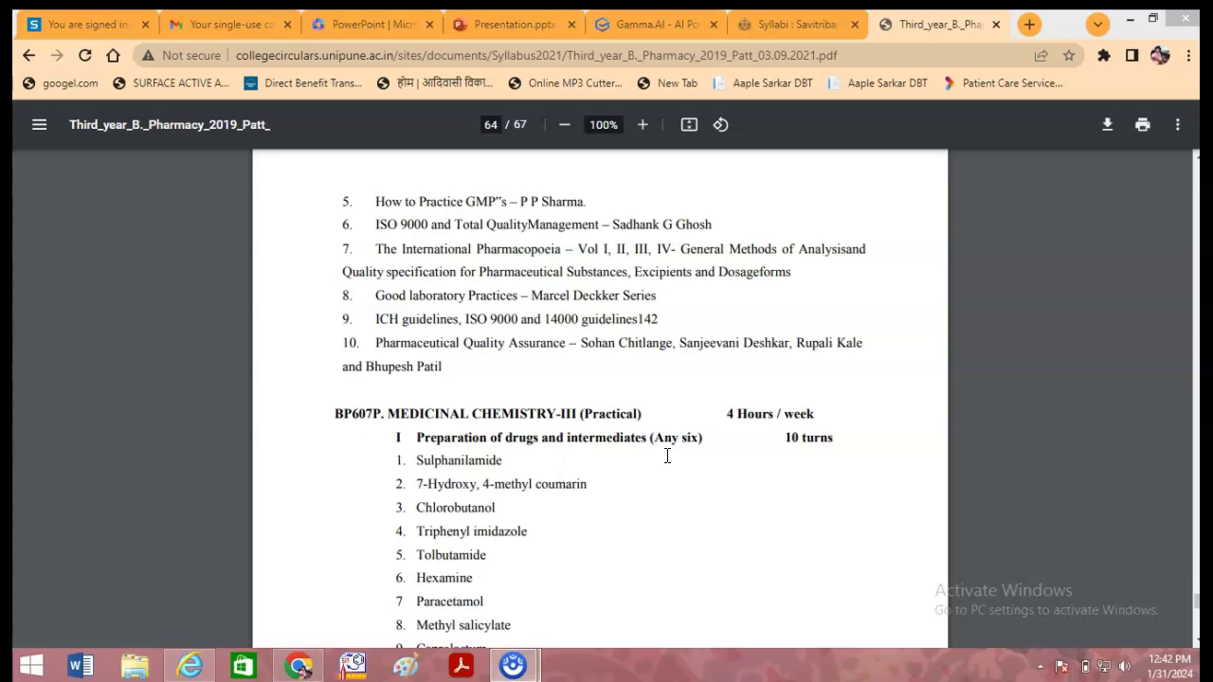
# Review the BP607P Medicinal Chemistry-III practical topics in the syllabus PDF, including the structure-drawing and physicochemical property exercises.
pyautogui.scroll(-3, 669, 445)
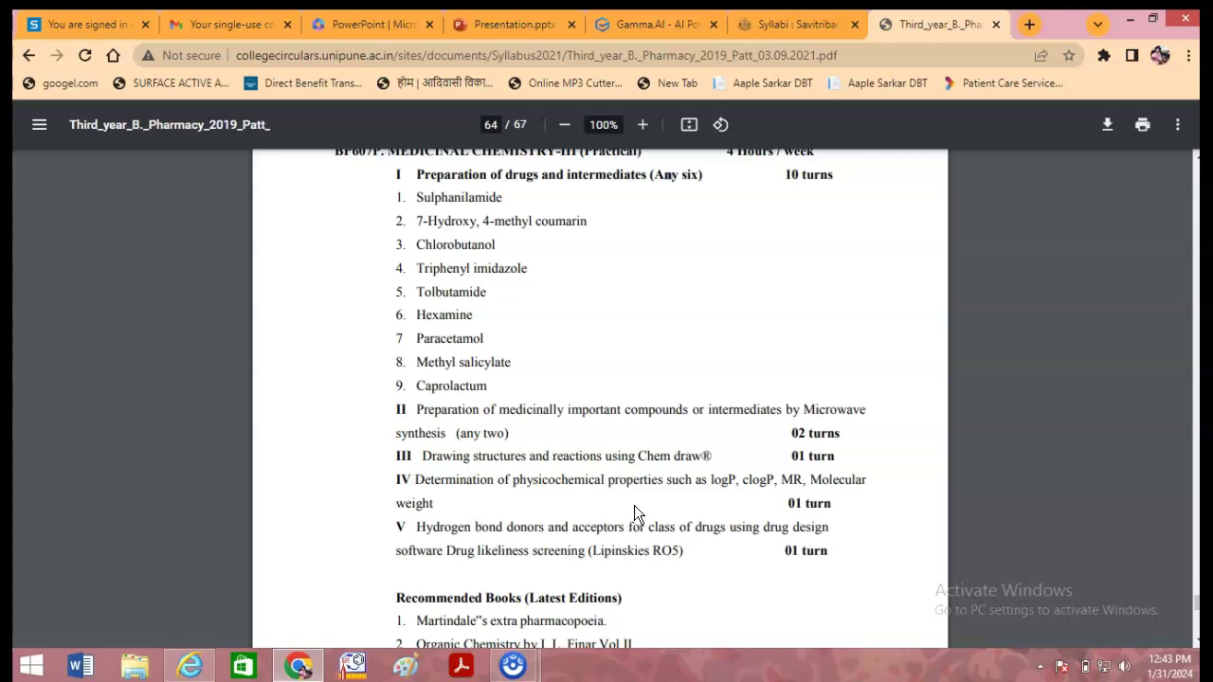
pyautogui.scroll(4, 634, 507)
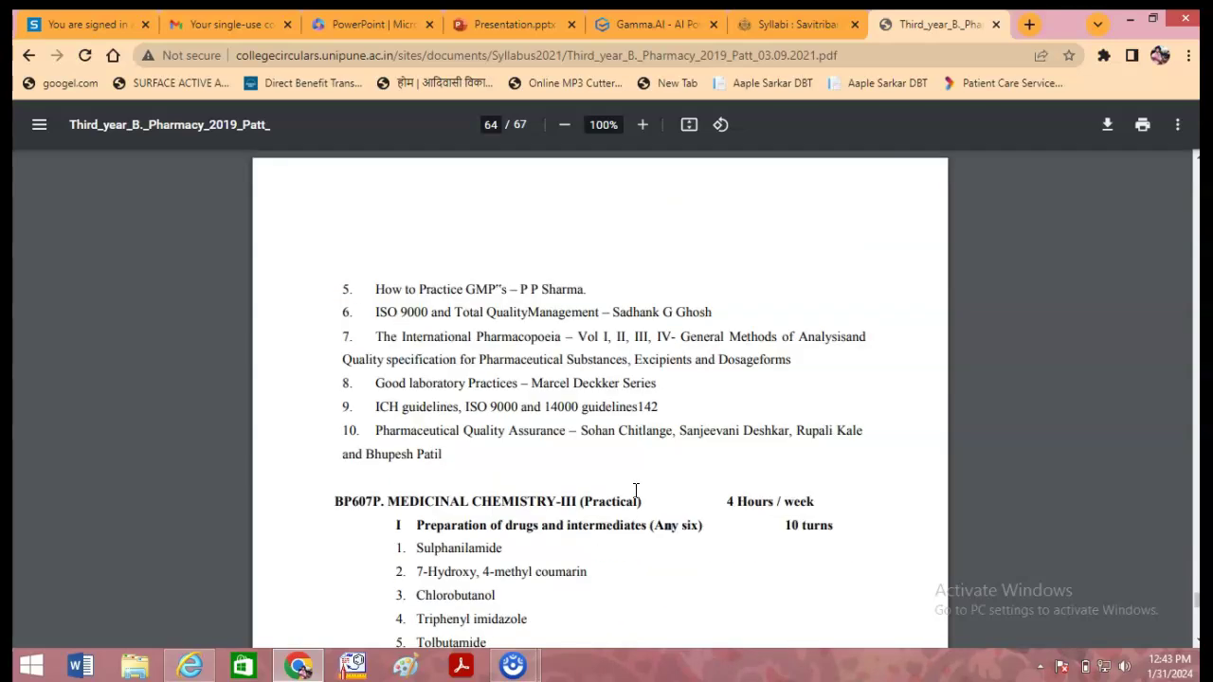
pyautogui.scroll(-4, 635, 490)
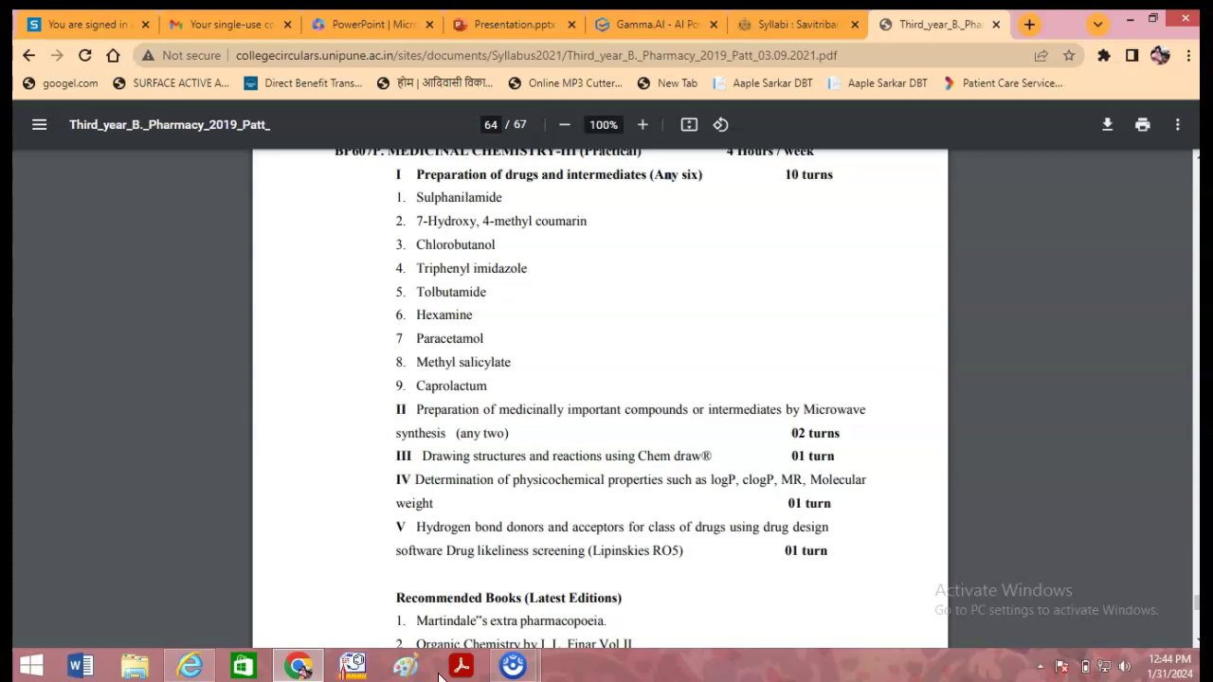
# Launch ACD/ChemSketch and dismiss the ACD/Labs Products and Tip of the Day dialogs.
pyautogui.click(351, 669)
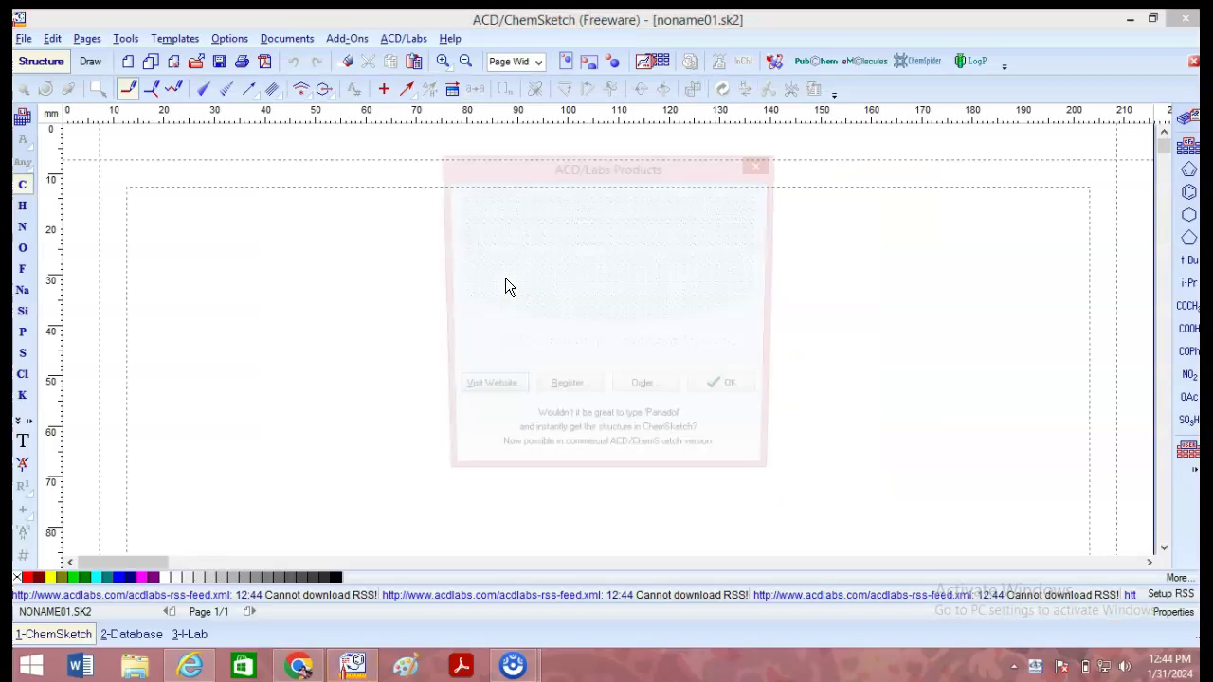
pyautogui.click(734, 393)
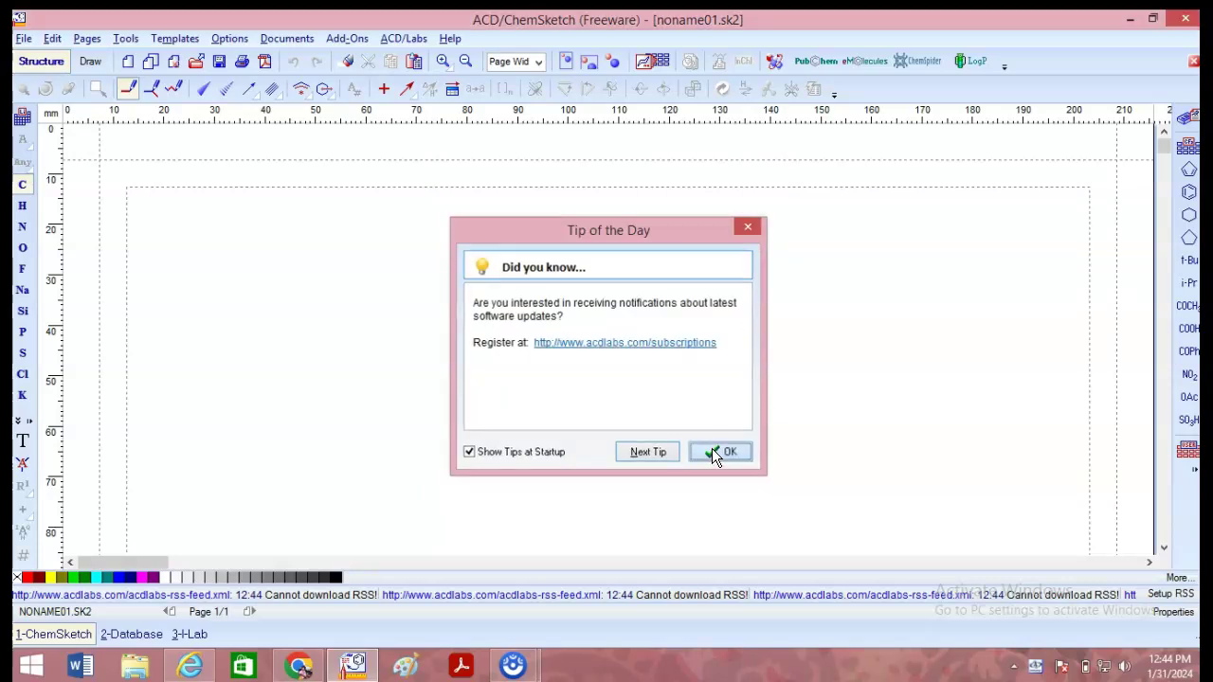
pyautogui.click(712, 449)
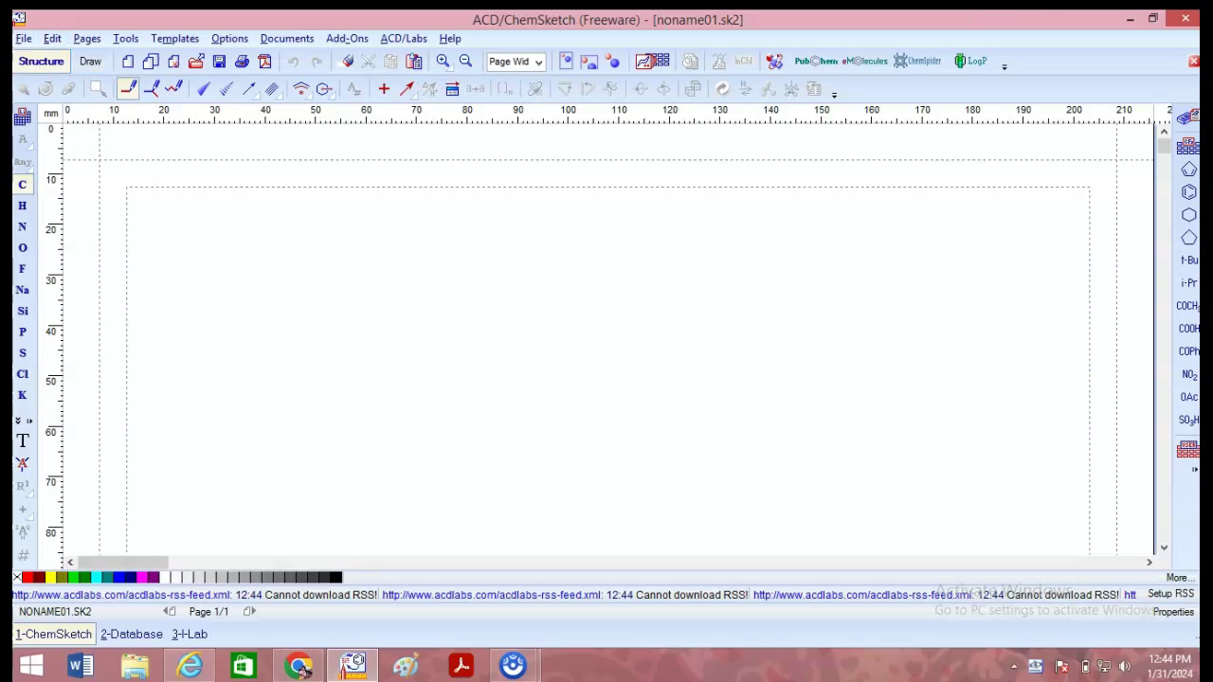
# Look at the drawing tools of Draw mode and return to Structure mode.
pyautogui.click(89, 63)
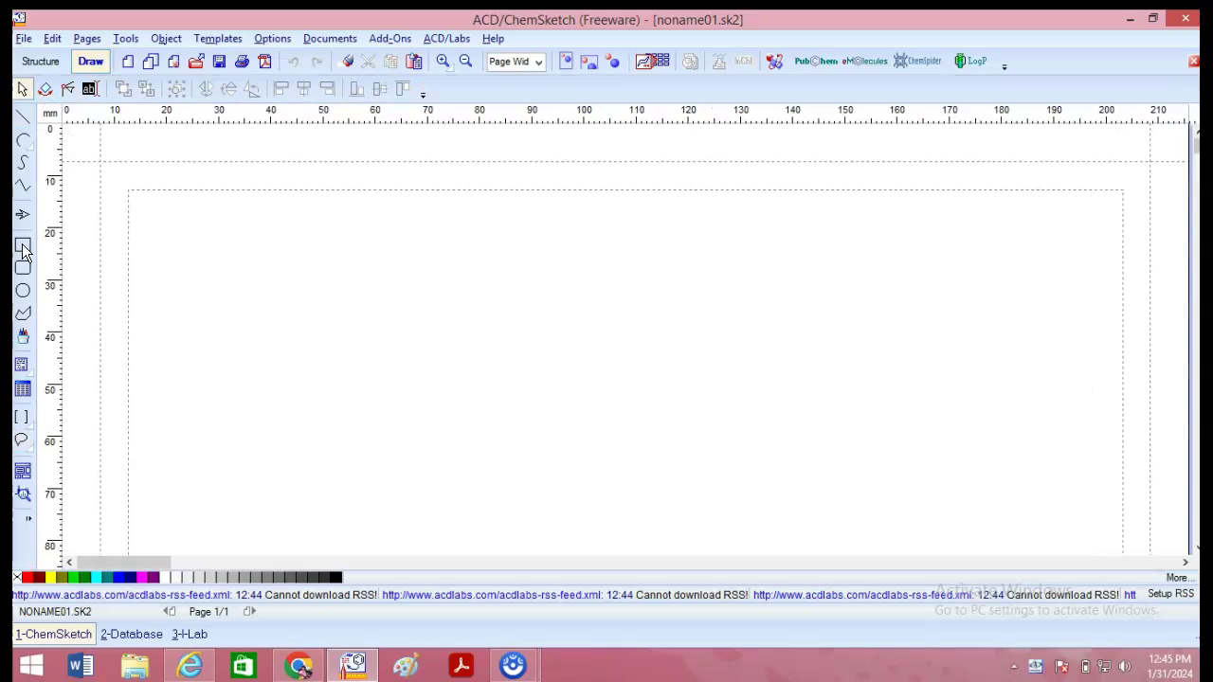
pyautogui.click(53, 62)
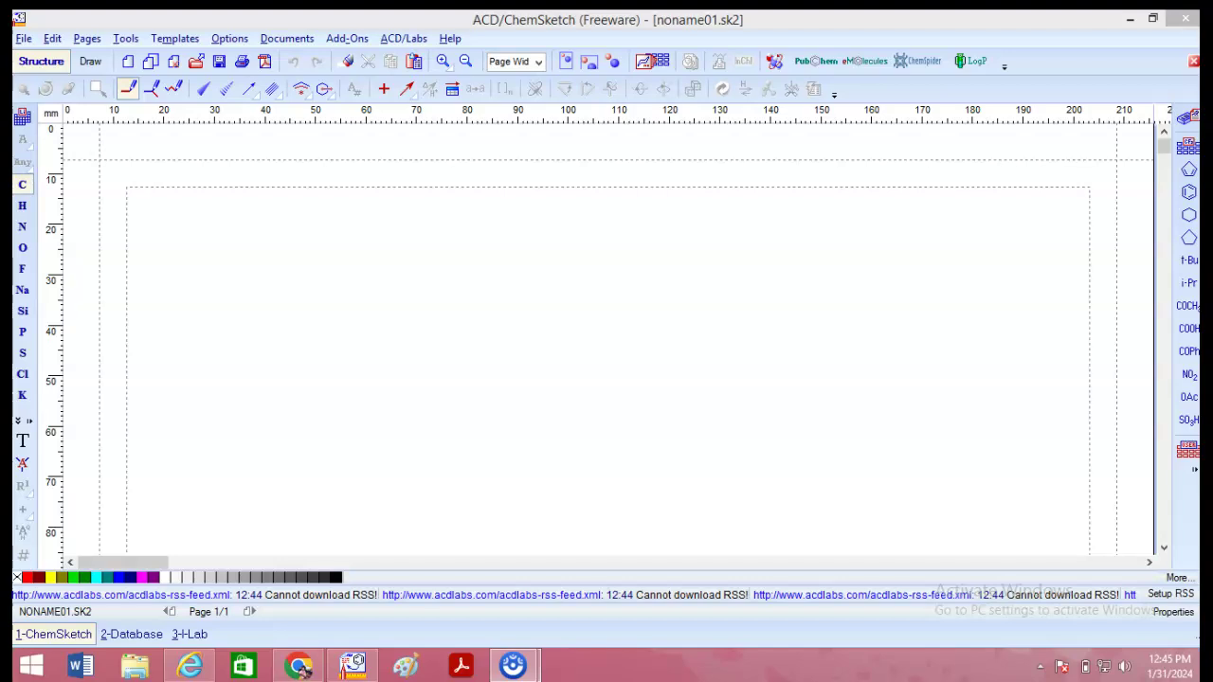
# Place a single carbon atom as methane and separate COCH3, NO2 and t-Bu radicals on the blank page.
pyautogui.click(339, 238)
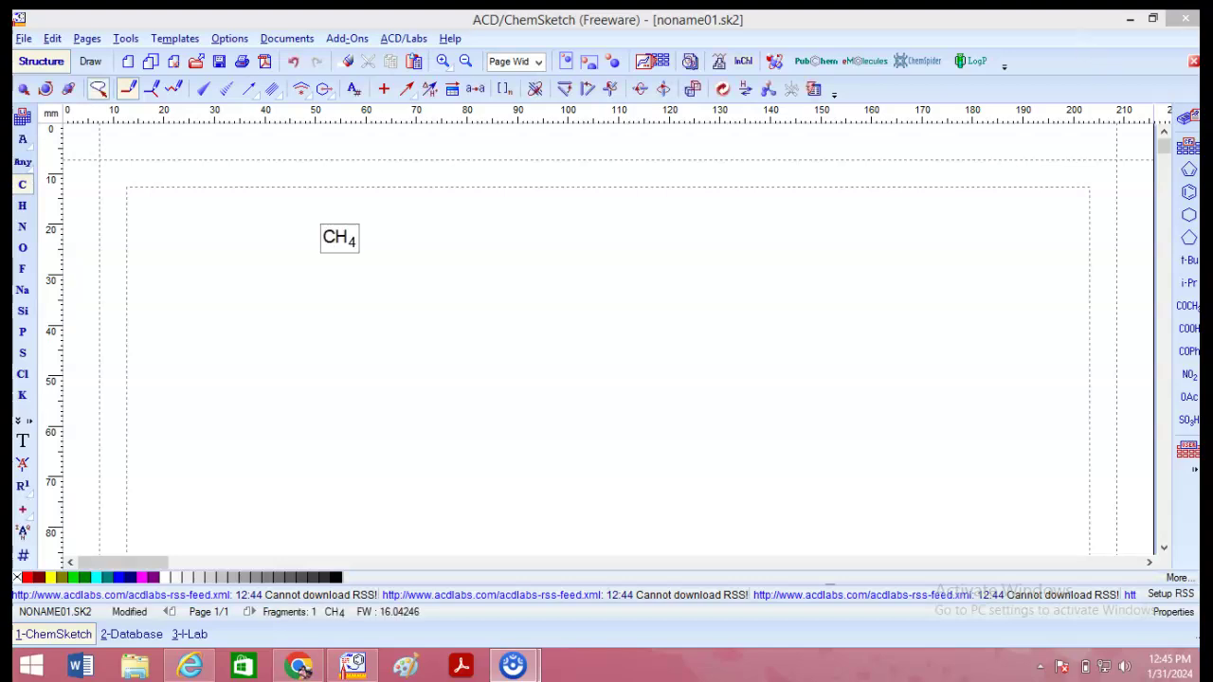
pyautogui.click(1189, 309)
pyautogui.click(429, 296)
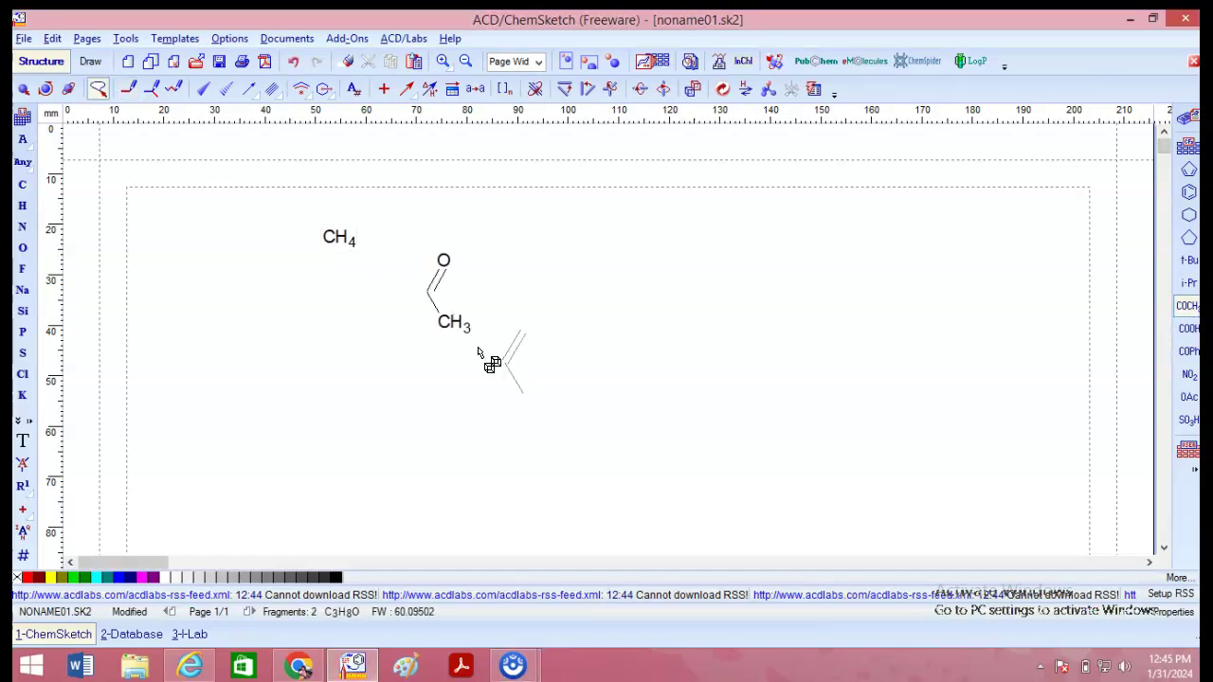
pyautogui.click(1189, 374)
pyautogui.click(675, 350)
pyautogui.click(1188, 259)
pyautogui.click(473, 415)
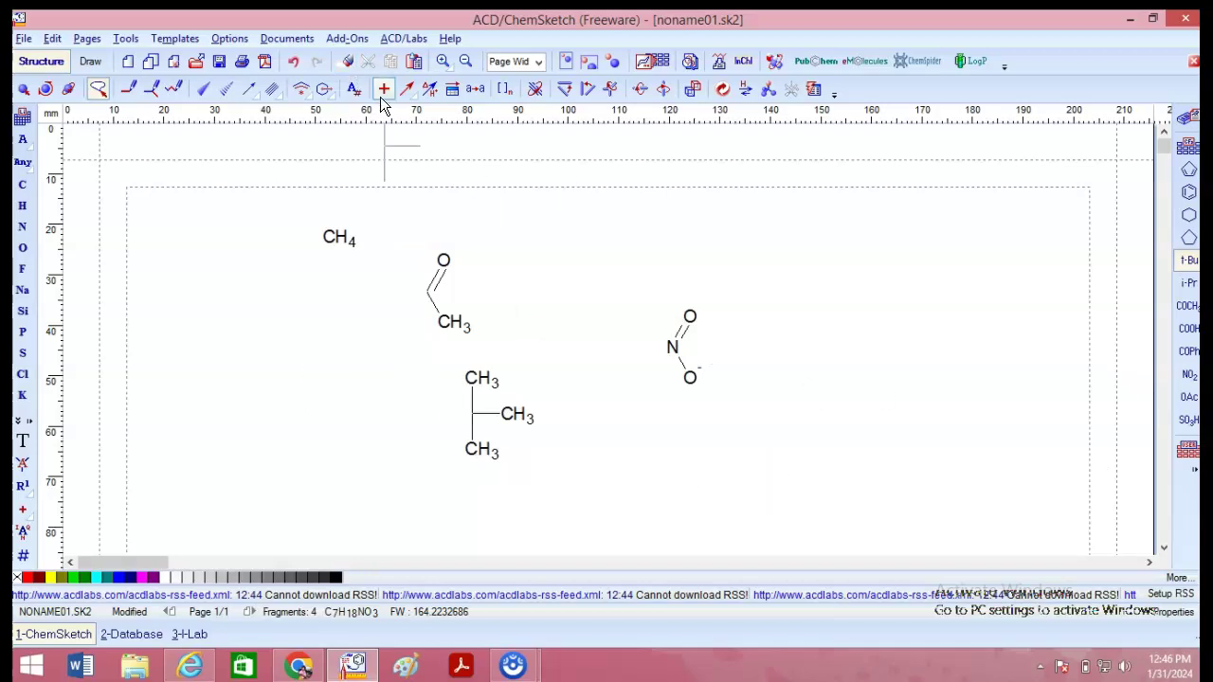
# Delete the methane, COCH3, NO2 and t-Bu fragments from the page together.
pyautogui.click(347, 64)
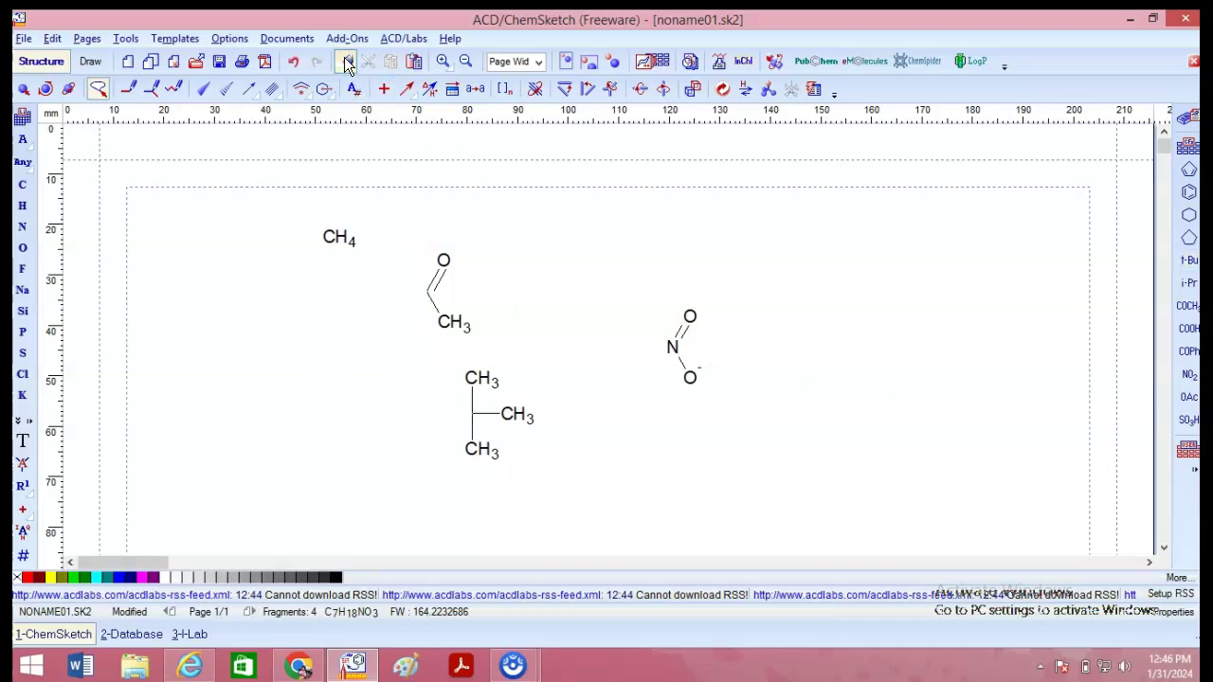
pyautogui.moveTo(263, 202)
pyautogui.mouseDown()
pyautogui.moveTo(544, 533)
pyautogui.moveTo(815, 271)
pyautogui.moveTo(644, 159)
pyautogui.mouseUp()
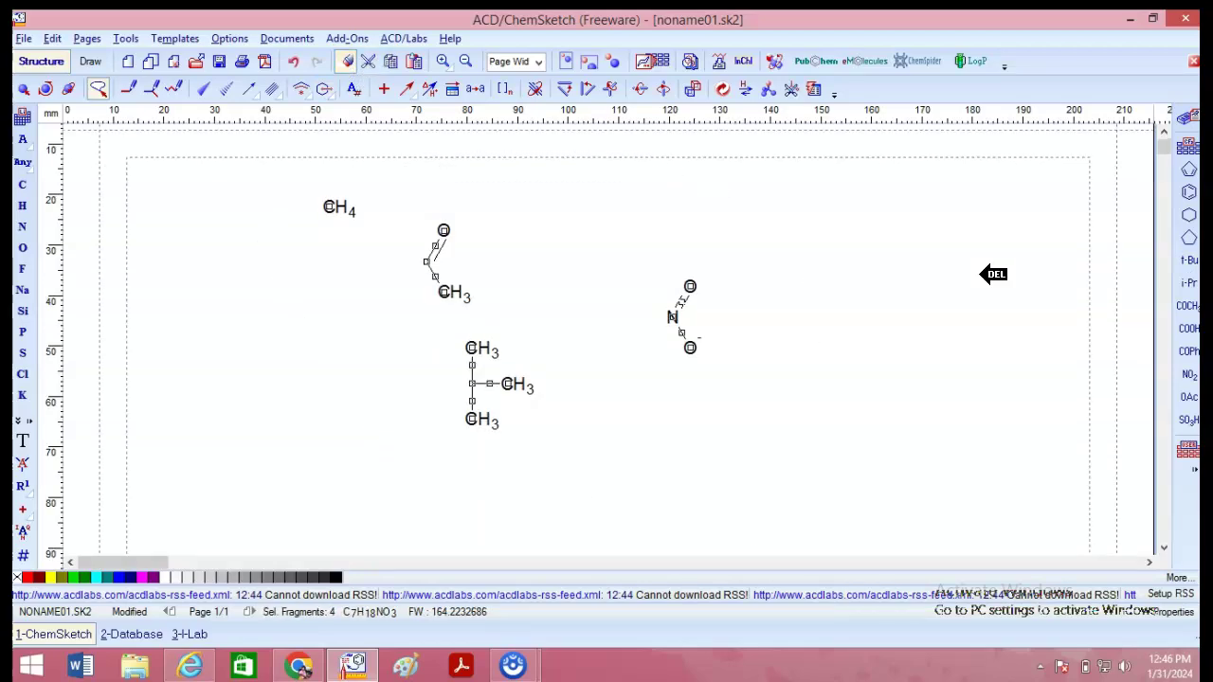
pyautogui.press('Delete')
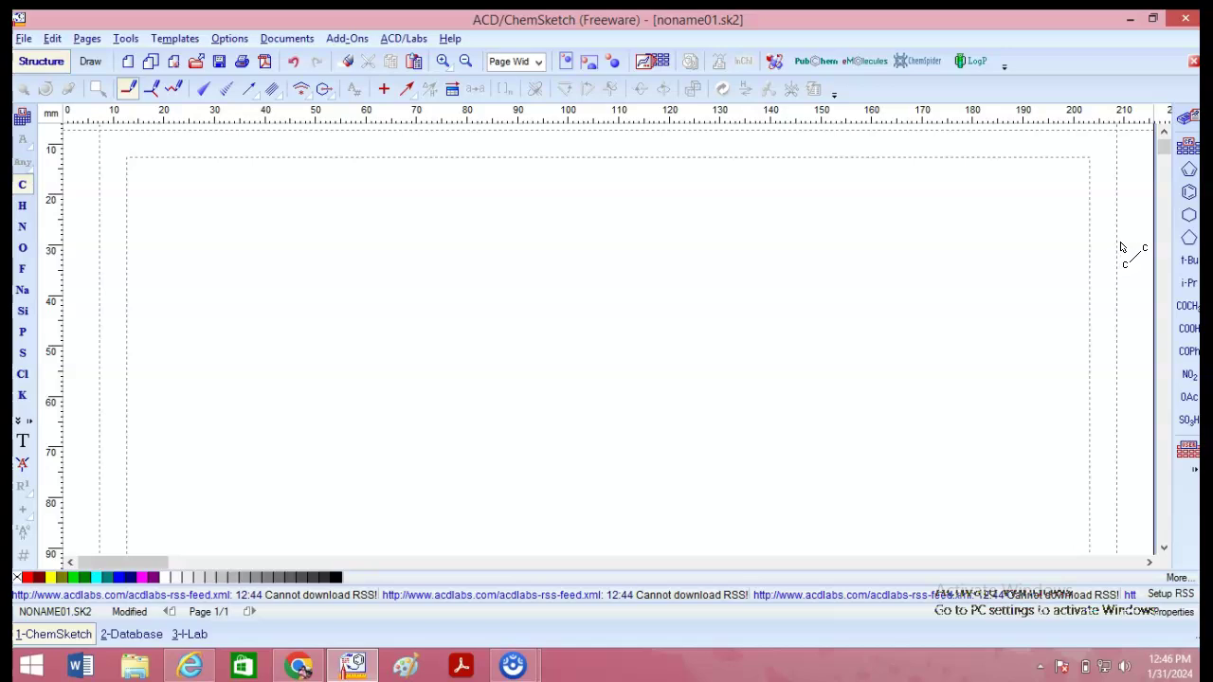
# Insert the amino acid radicals alanine and histidine from the Table of Radicals side by side on the page.
pyautogui.click(1188, 148)
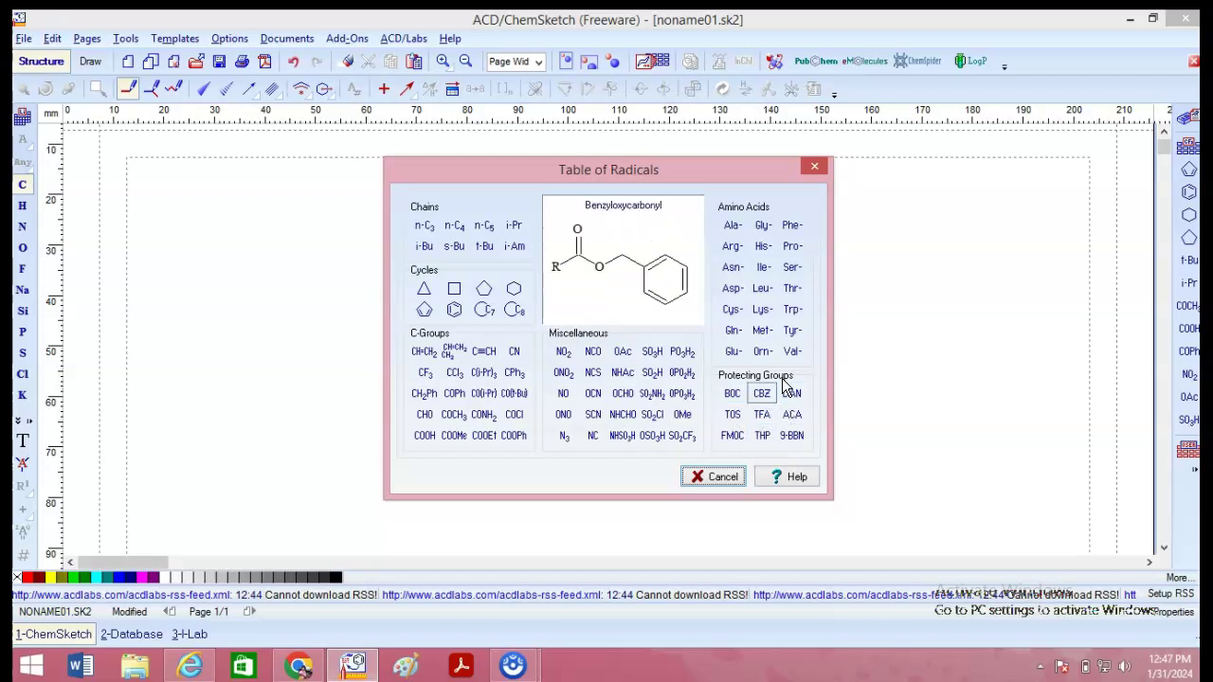
pyautogui.click(730, 227)
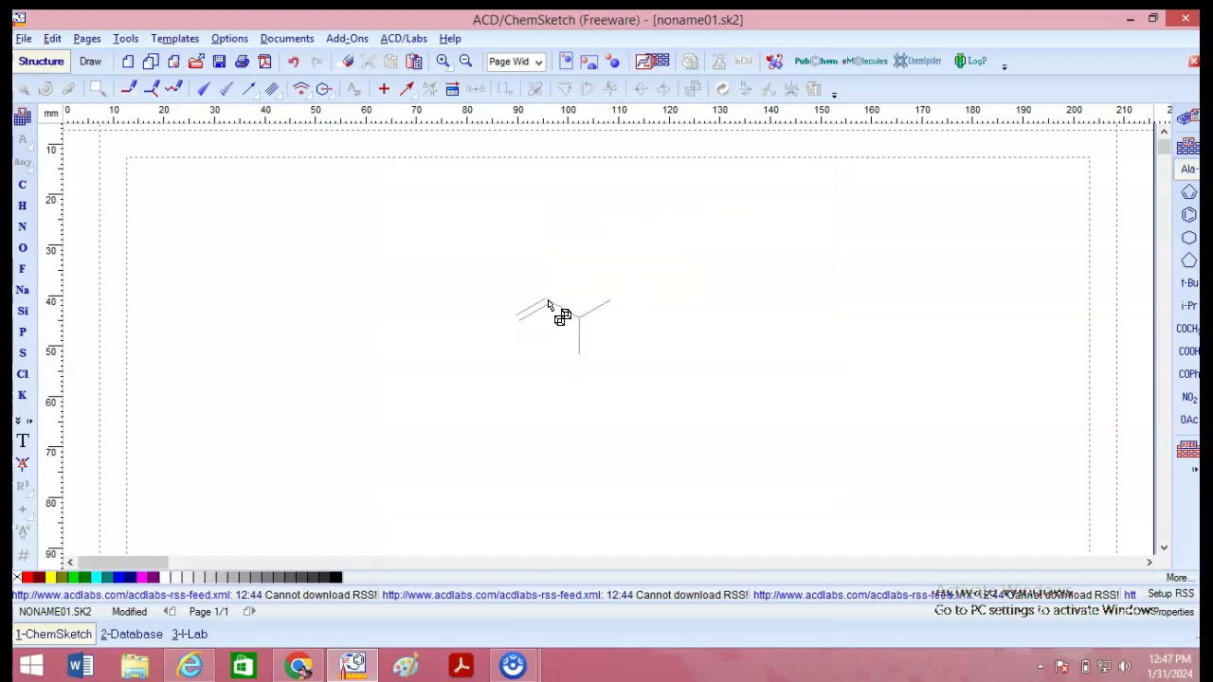
pyautogui.click(564, 318)
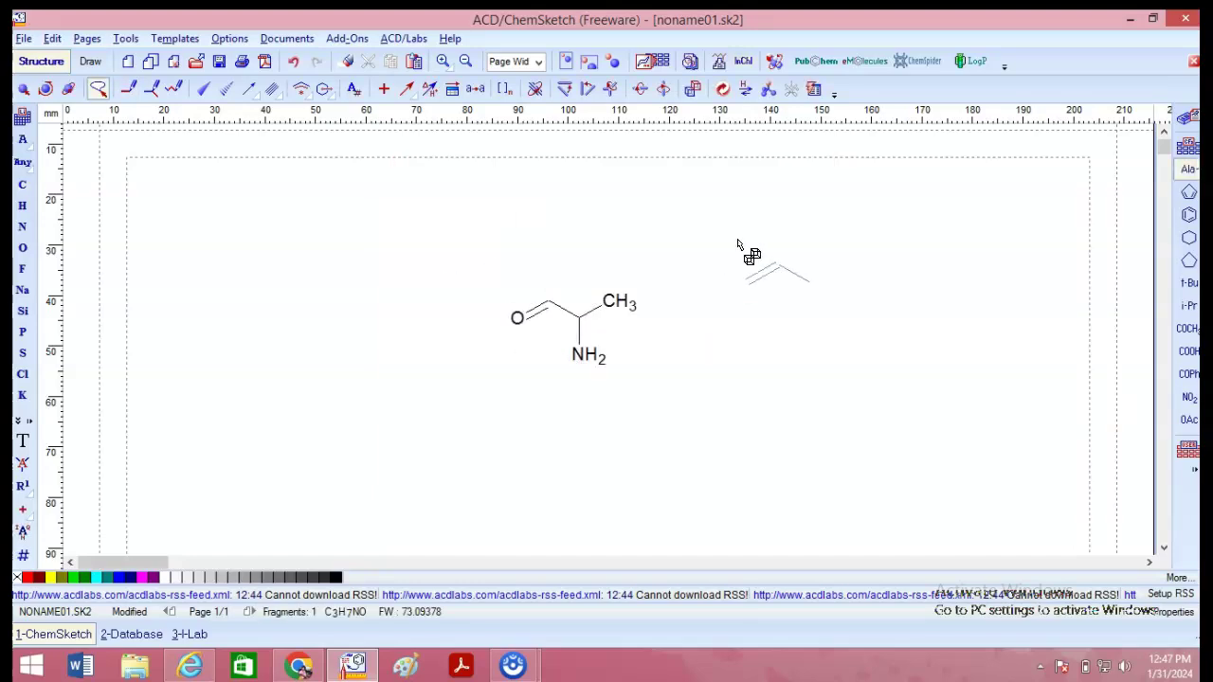
pyautogui.click(1187, 147)
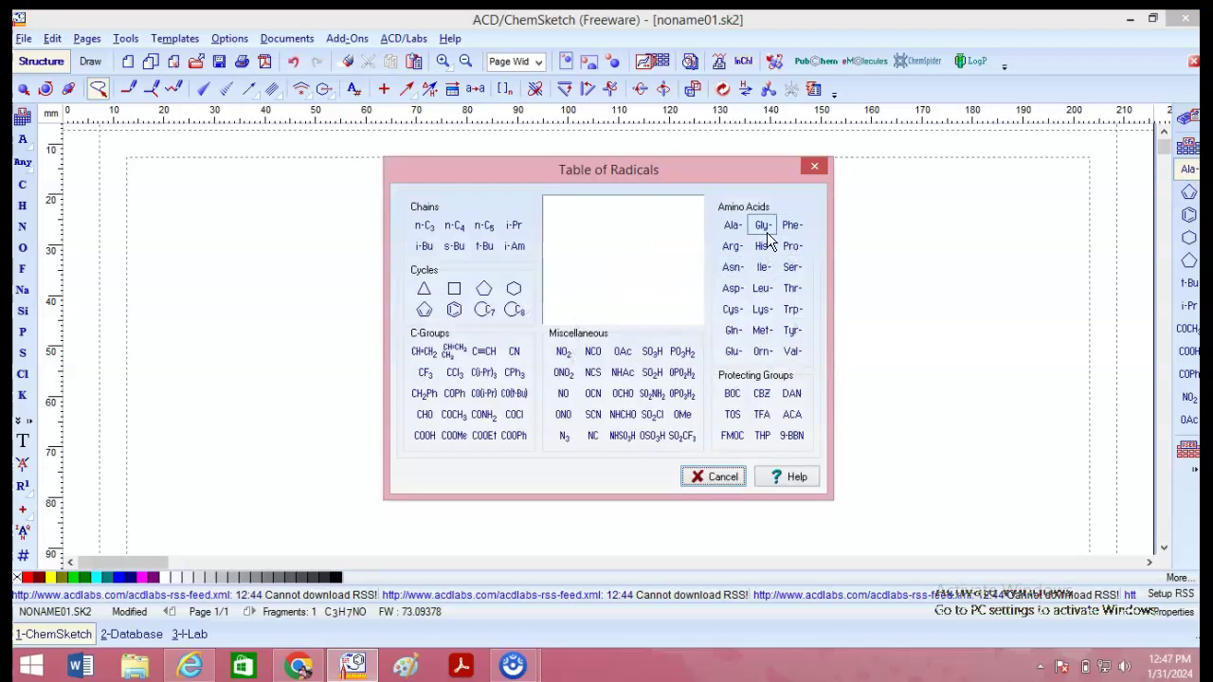
pyautogui.click(763, 245)
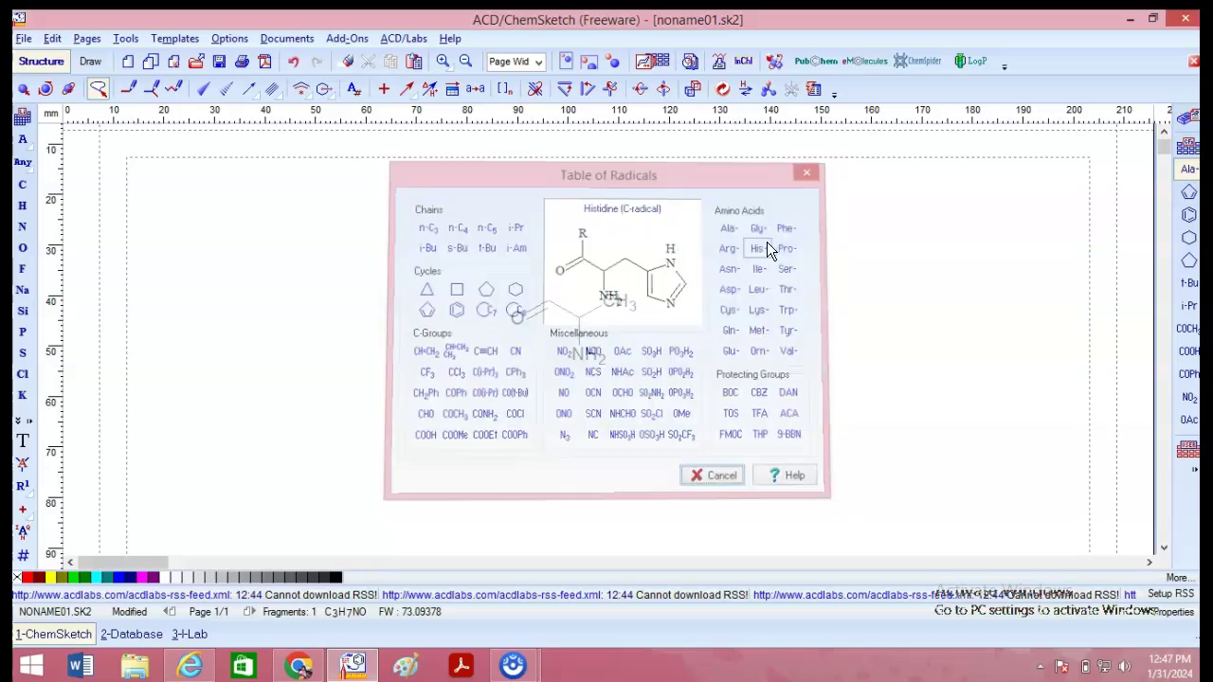
pyautogui.click(737, 337)
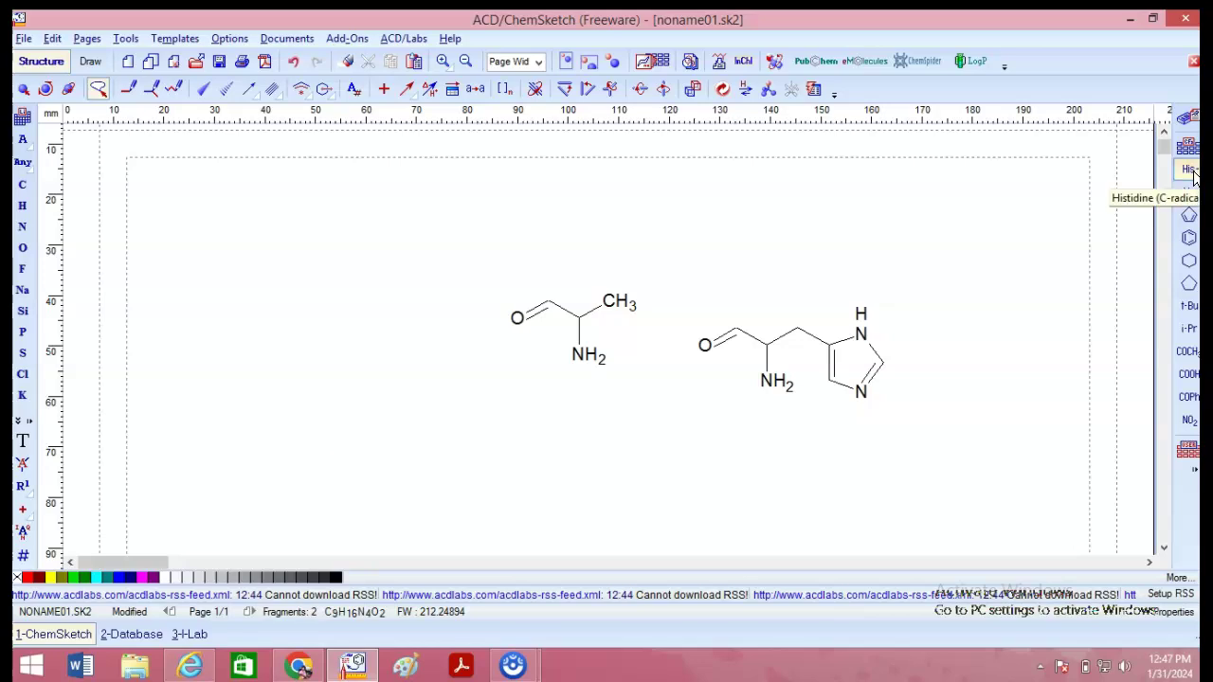
# Delete both the alanine and histidine structures from the page.
pyautogui.click(348, 61)
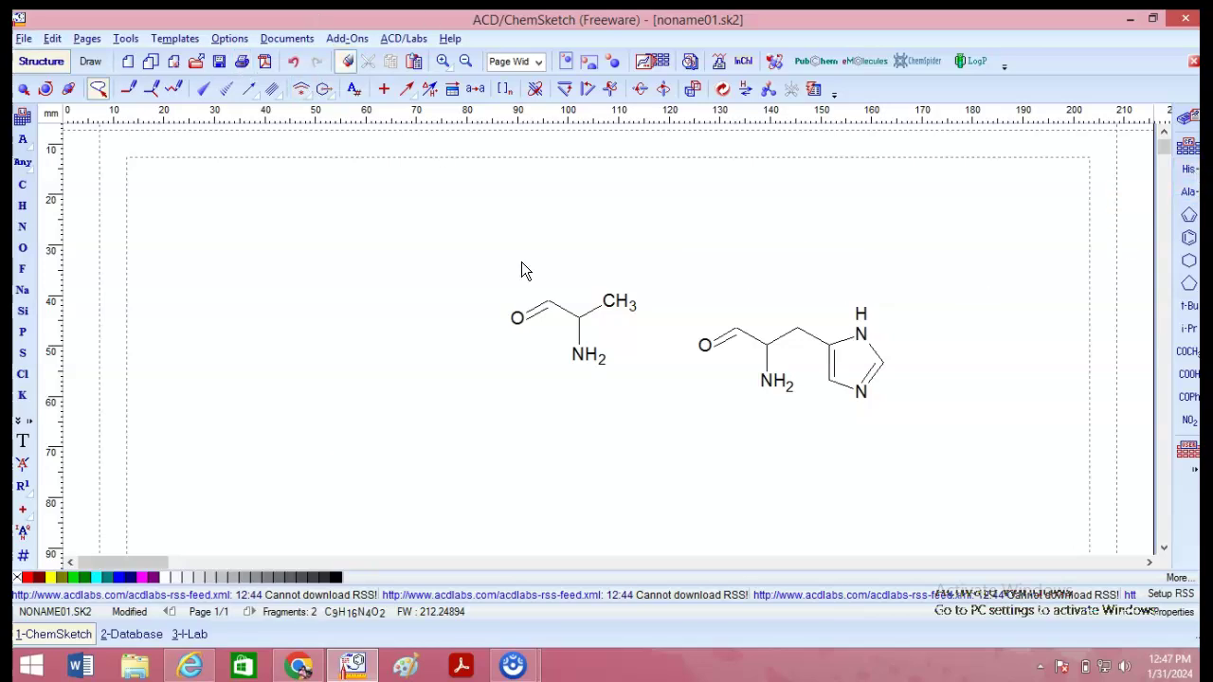
pyautogui.moveTo(891, 236)
pyautogui.mouseDown()
pyautogui.moveTo(821, 157)
pyautogui.moveTo(882, 227)
pyautogui.mouseUp()
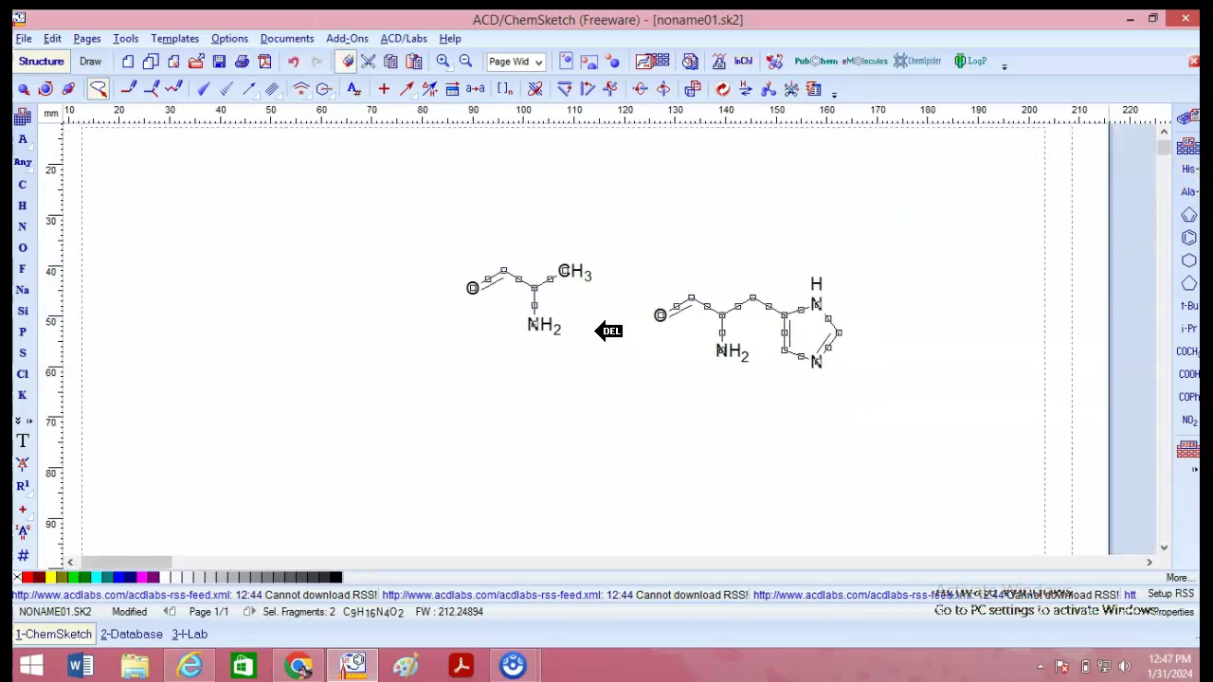
pyautogui.press('Delete')
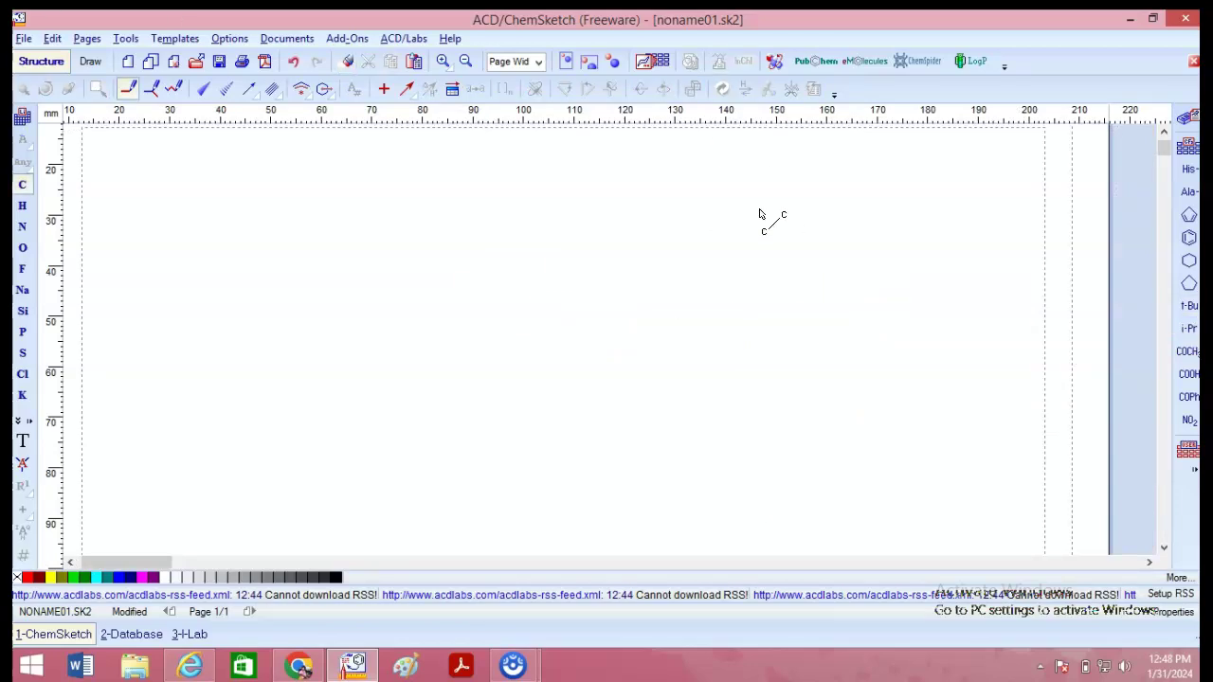
# Open the Template Window and look over the Alkaloids structures and their list of pages.
pyautogui.click(662, 67)
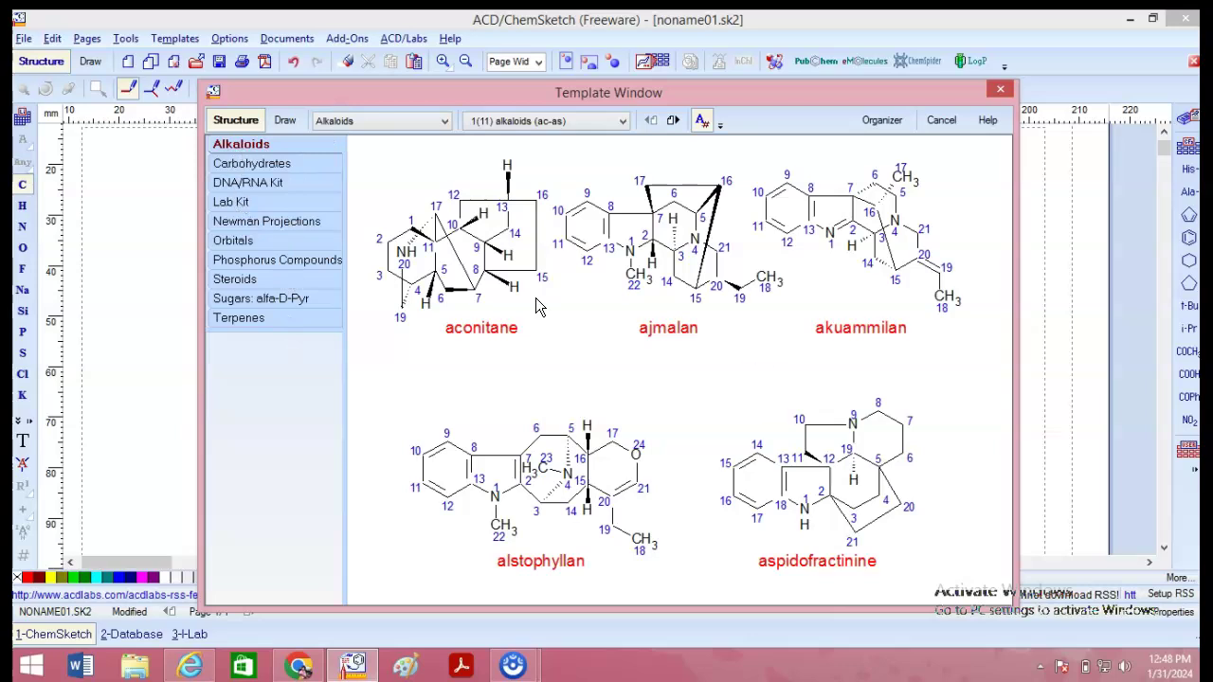
pyautogui.click(595, 121)
pyautogui.click(596, 121)
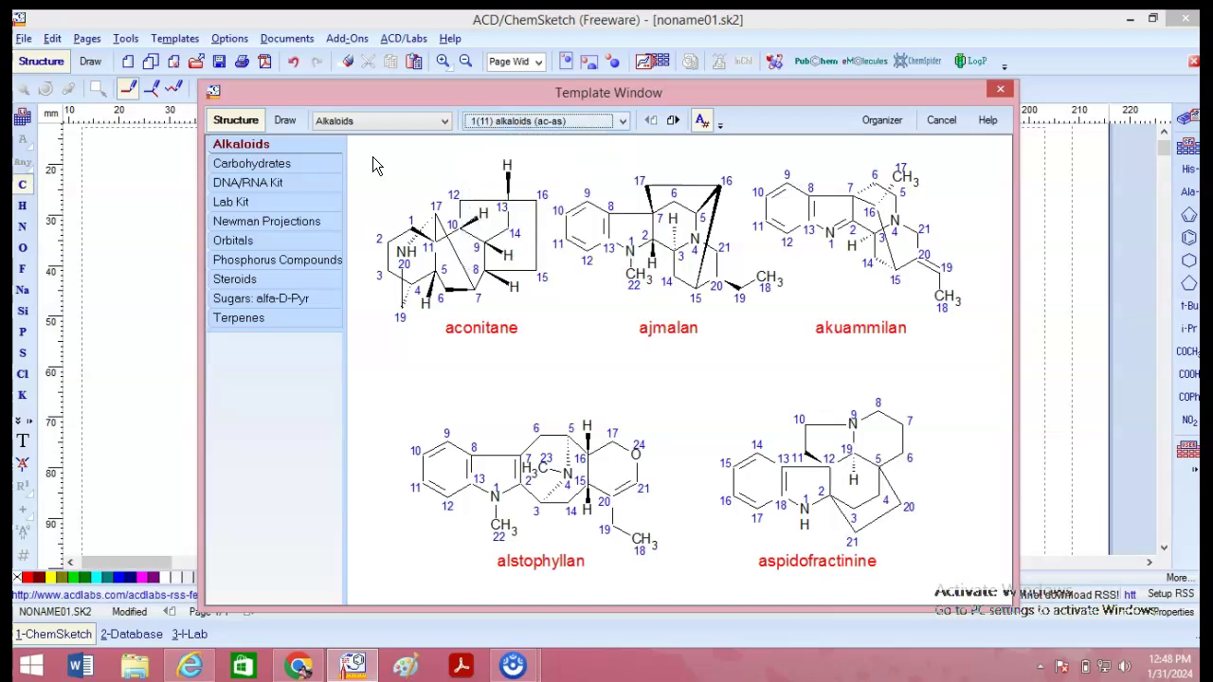
# Browse the Carbohydrates templates and compare the Fischer page with the stereo page of aldoses and ketoses.
pyautogui.click(242, 167)
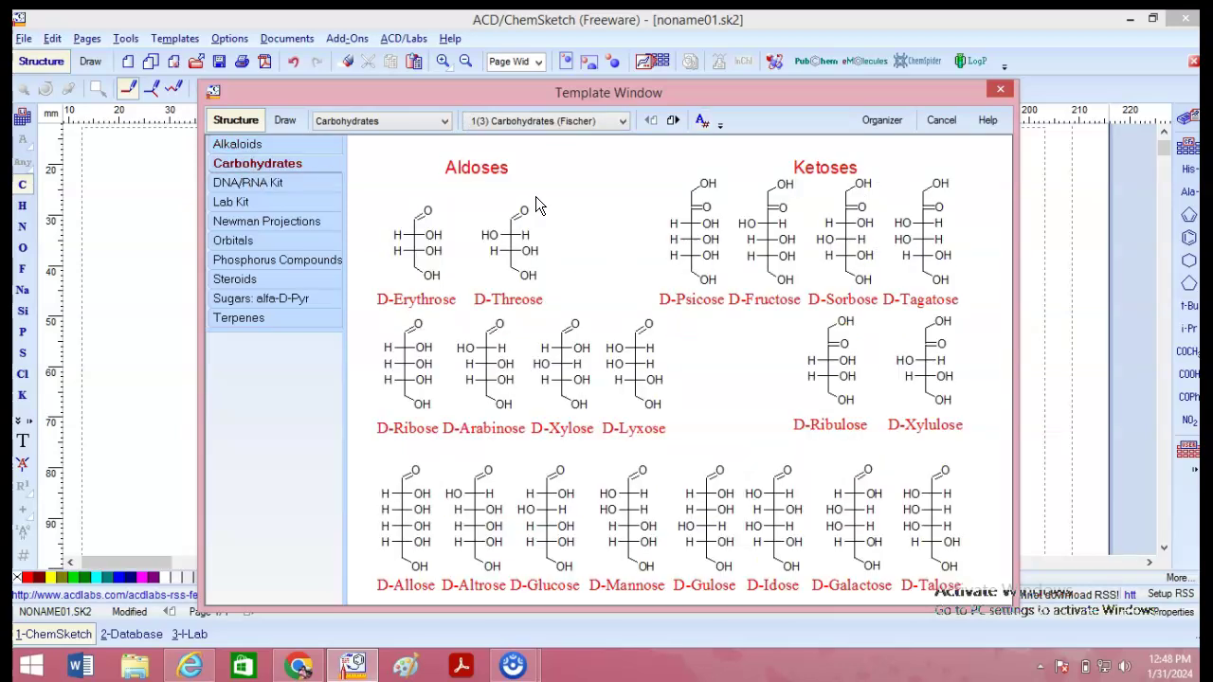
pyautogui.click(613, 120)
pyautogui.click(559, 147)
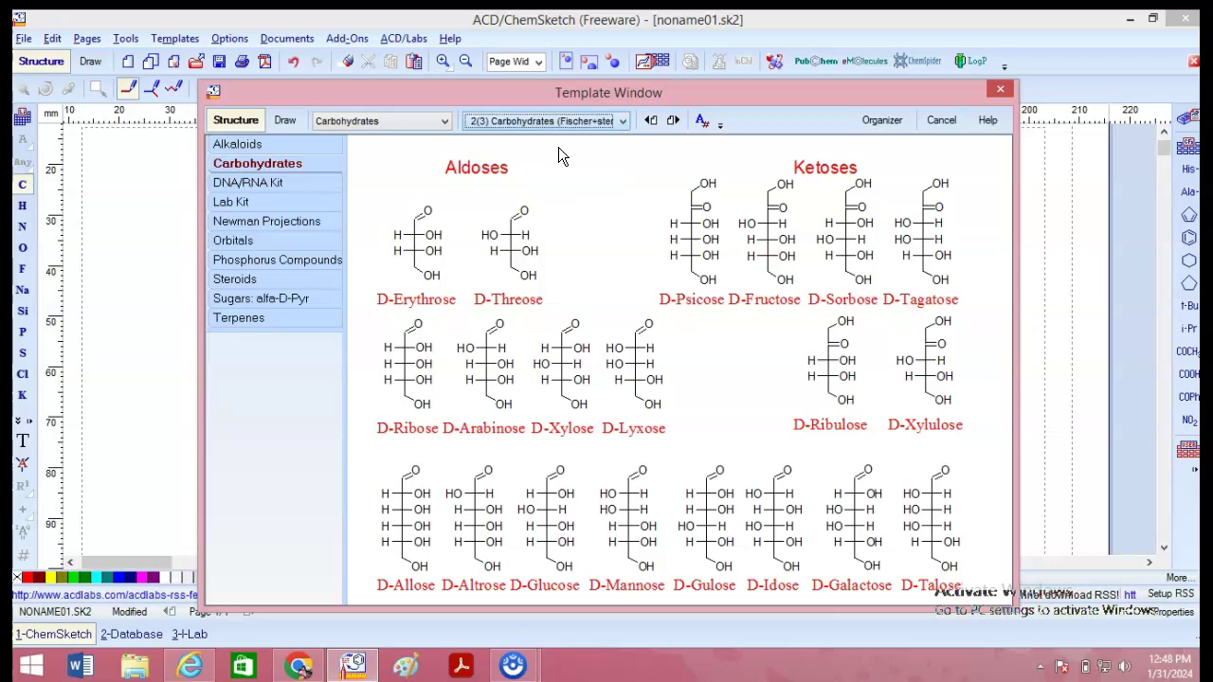
pyautogui.press('Down')
pyautogui.scroll(2, 763, 400)
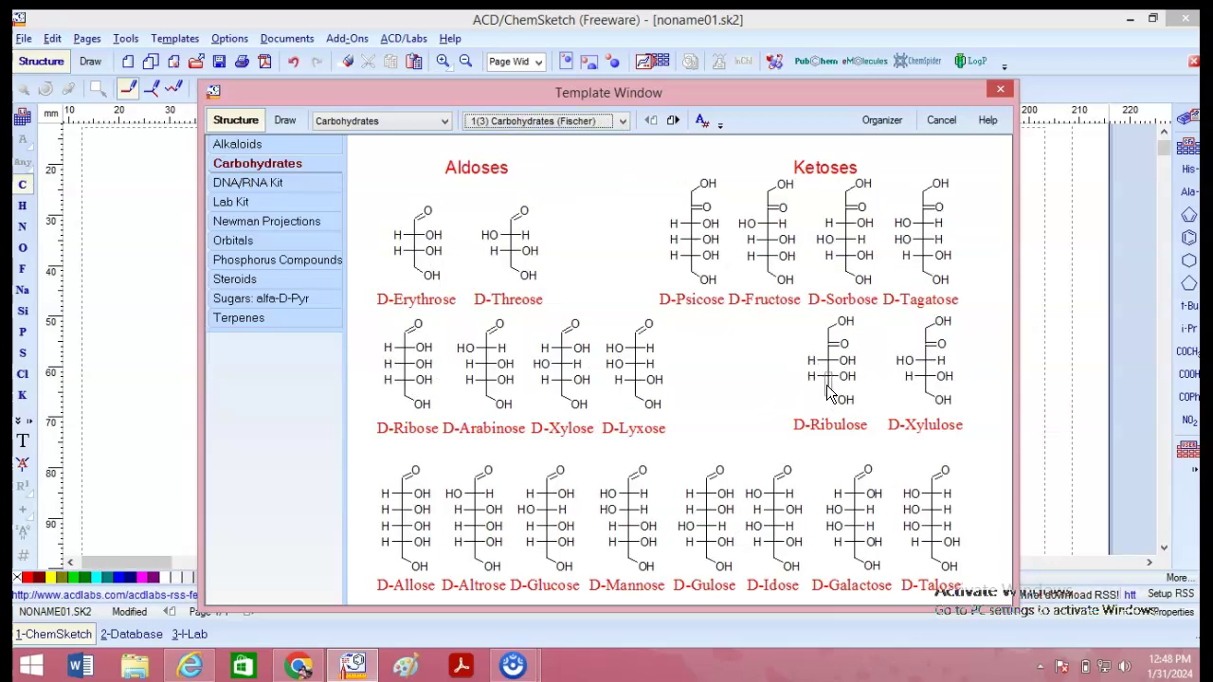
pyautogui.click(586, 122)
pyautogui.click(588, 159)
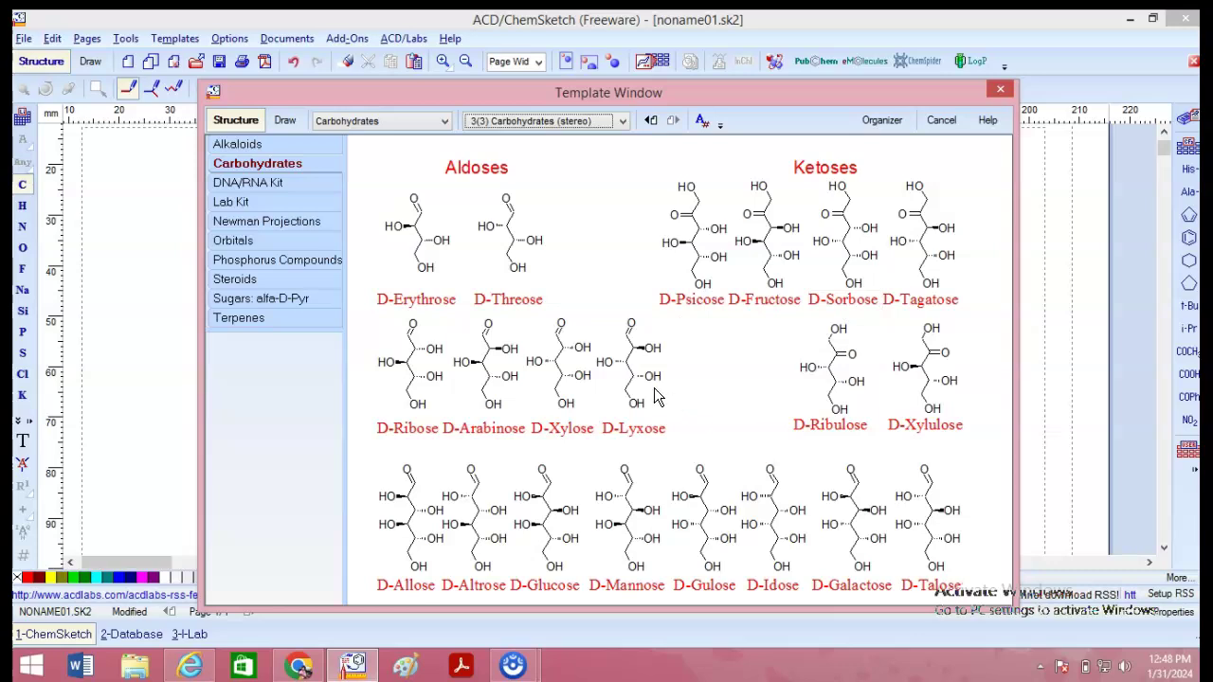
# Examine the DNA/RNA Kit templates, going through the components, DNA and RNA pages.
pyautogui.click(294, 185)
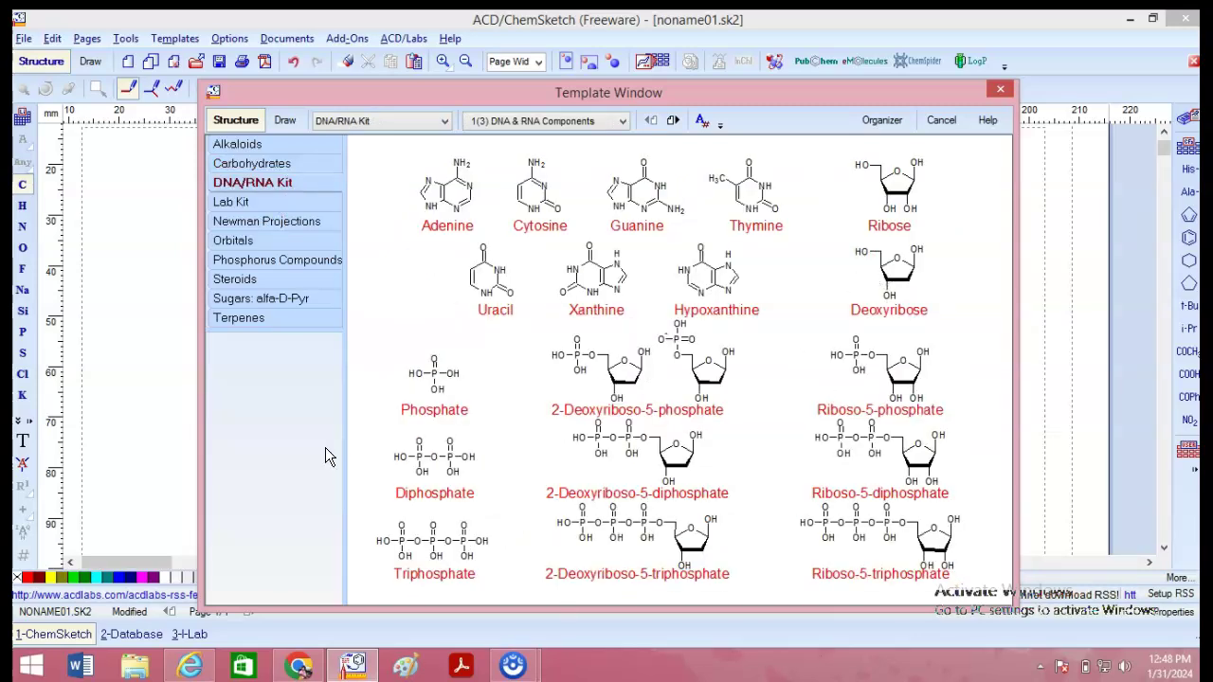
pyautogui.click(560, 122)
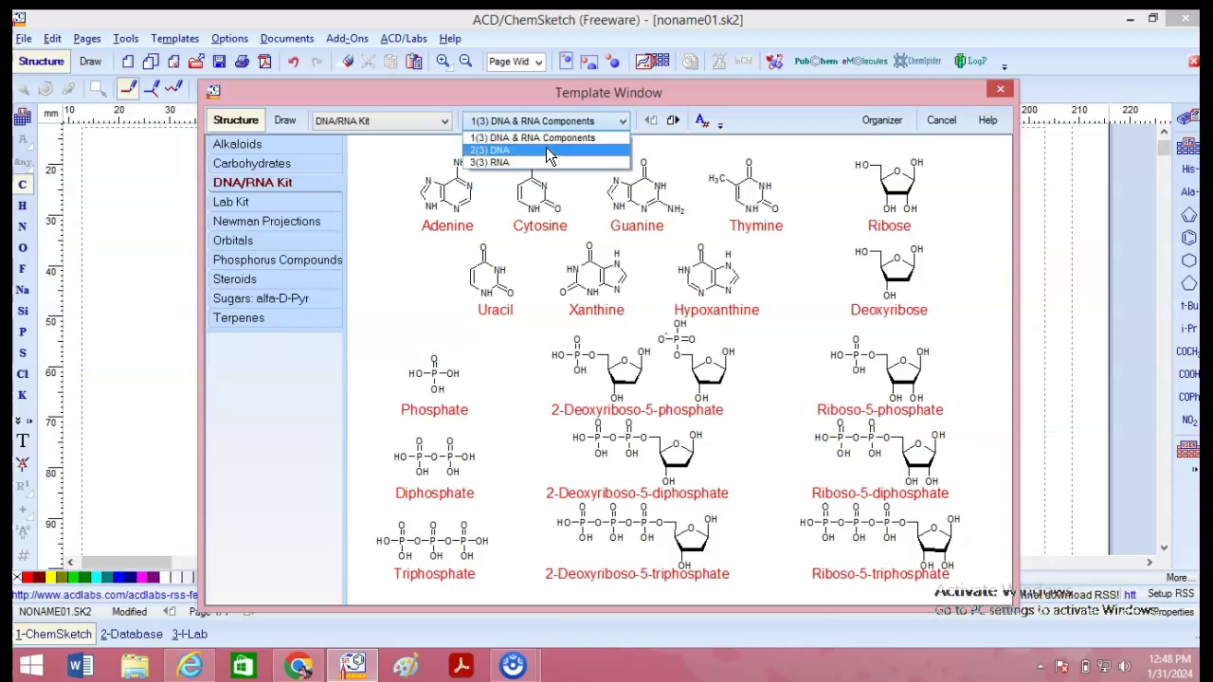
pyautogui.click(546, 147)
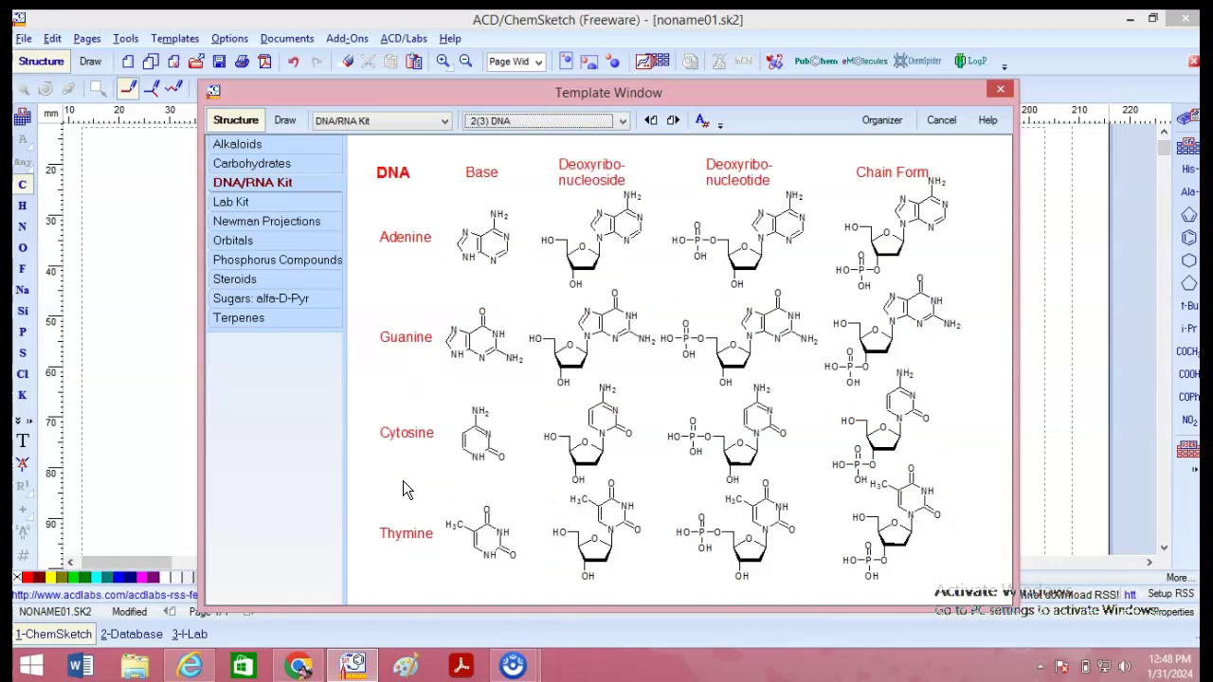
pyautogui.click(545, 121)
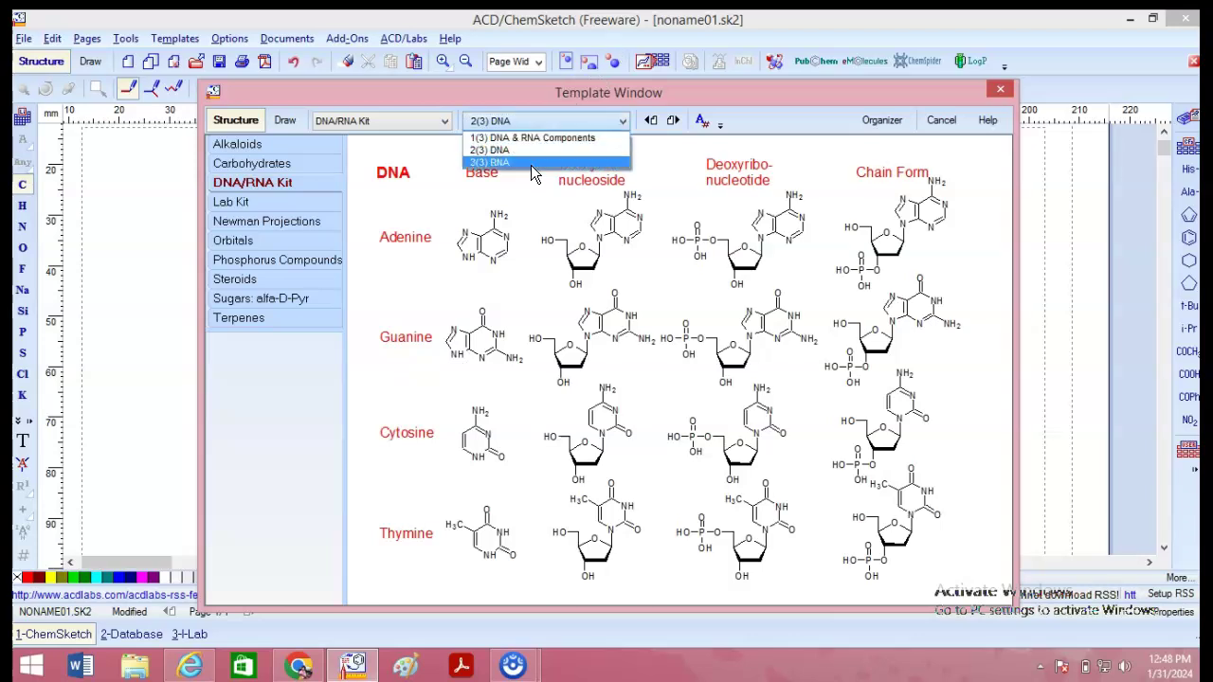
pyautogui.click(533, 163)
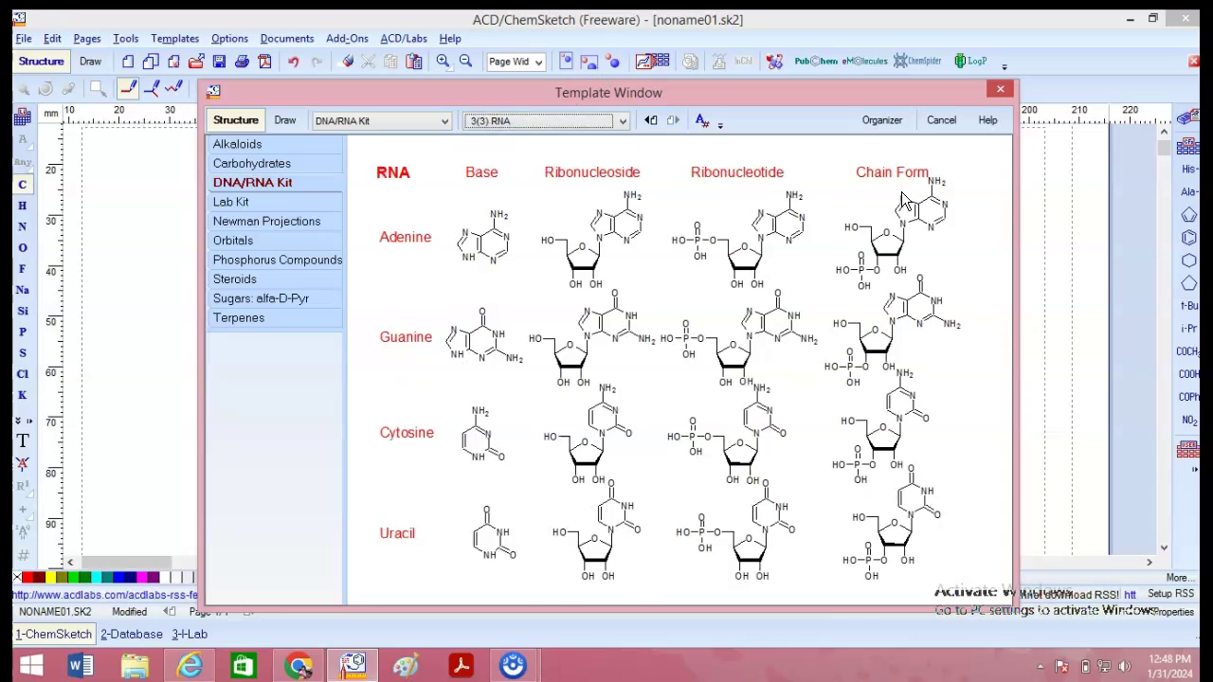
# Place two copies of the Lab Kit's Three-Neck Round-Bottom Flask on the page, one near the middle and one near the right margin.
pyautogui.click(244, 203)
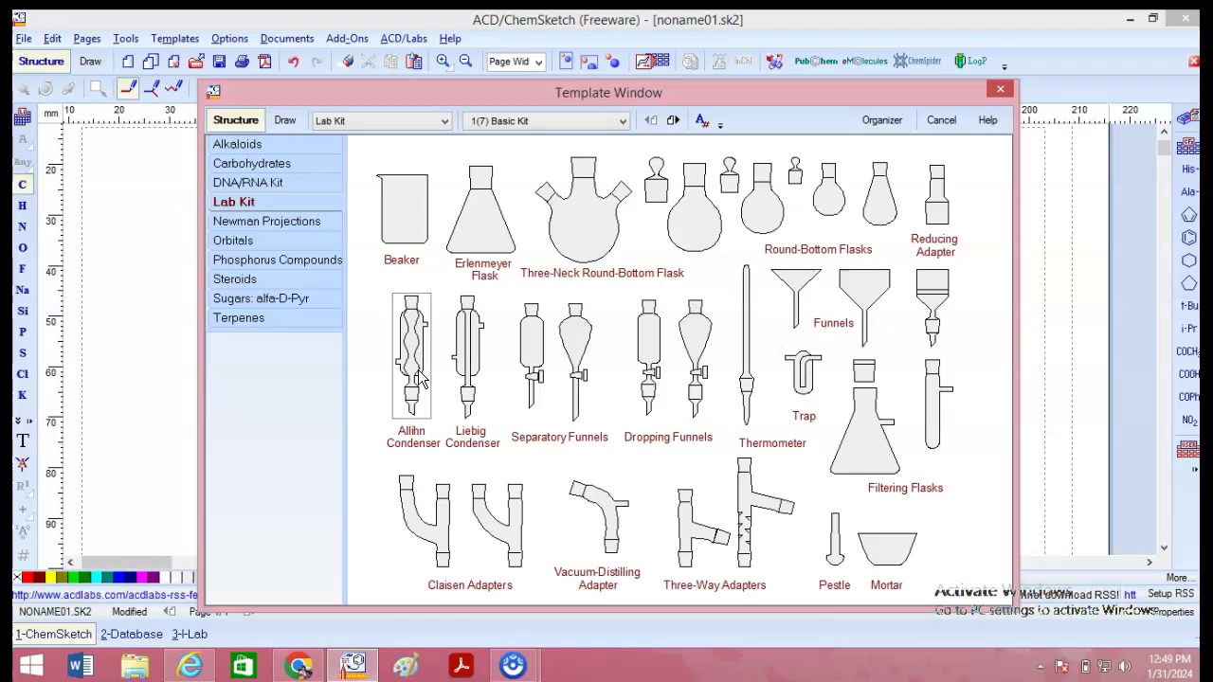
pyautogui.click(606, 245)
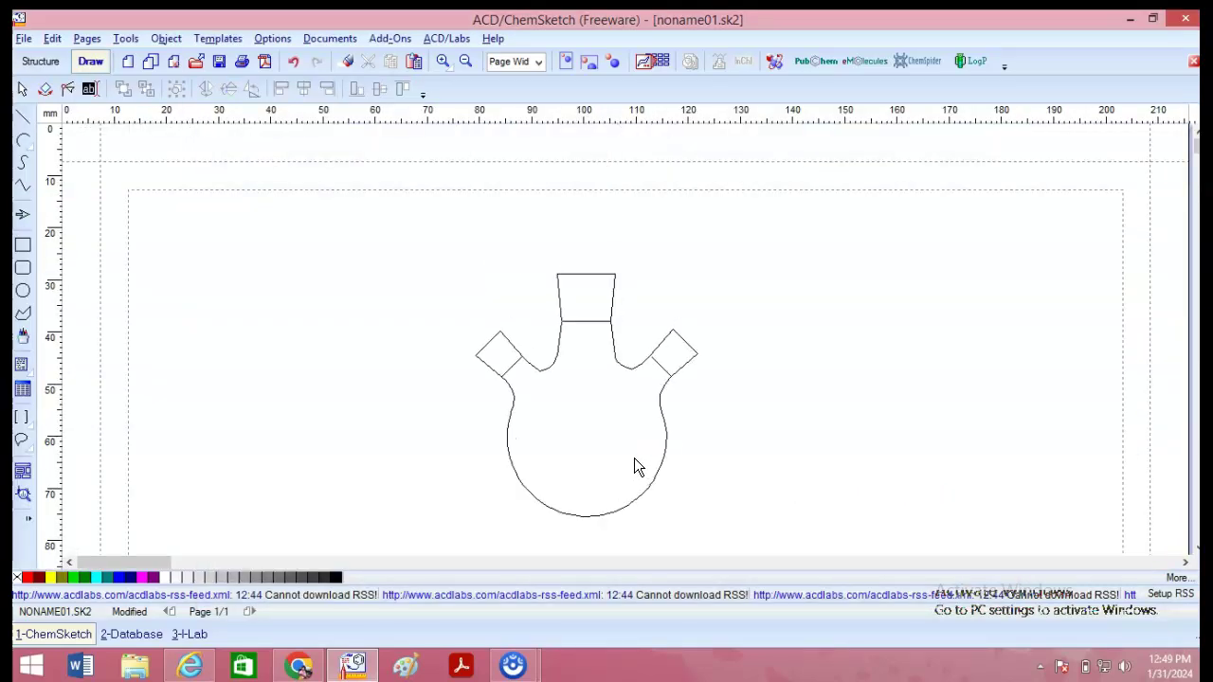
pyautogui.click(627, 438)
pyautogui.moveTo(626, 438); pyautogui.dragTo(1076, 434)
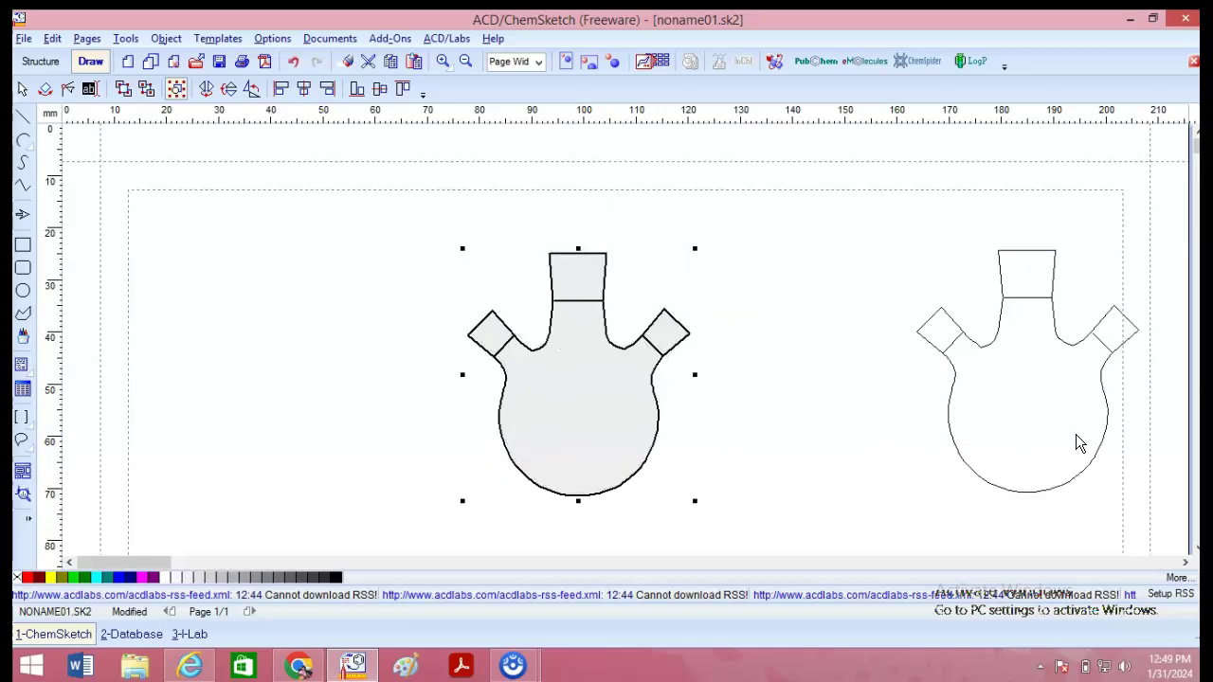
pyautogui.click(1075, 435)
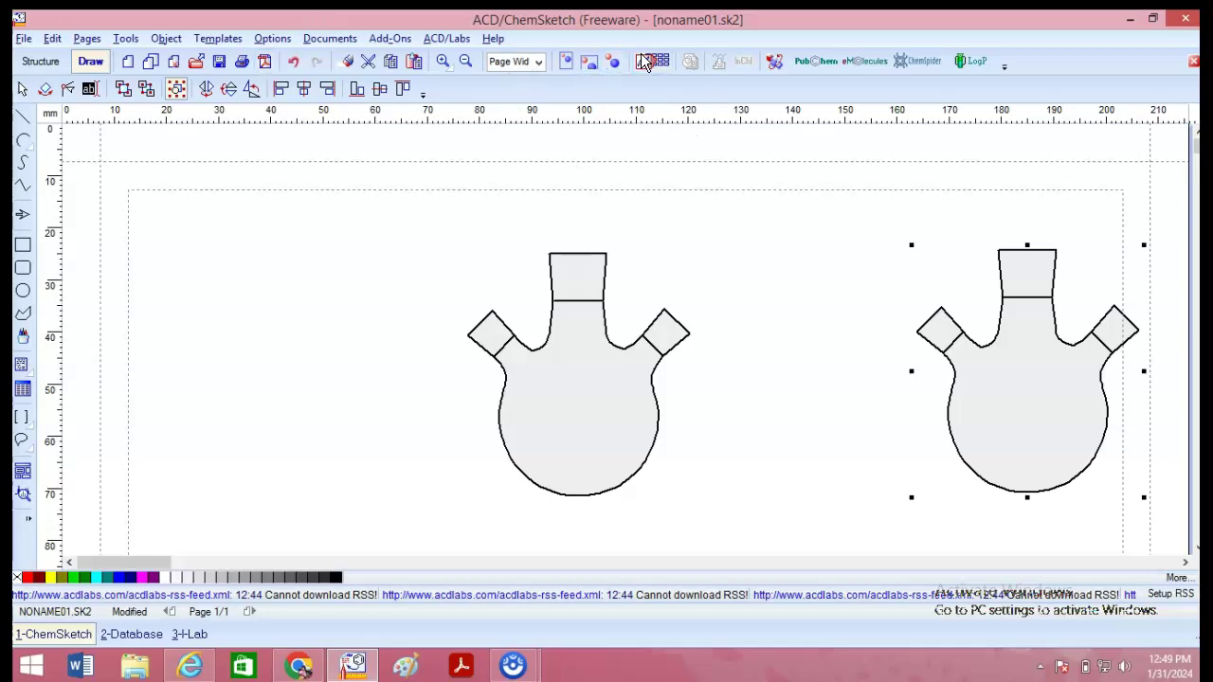
# Insert a Liebig Condenser from the Lab Kit's Basic Kit page to the left of the flasks.
pyautogui.press('F3')
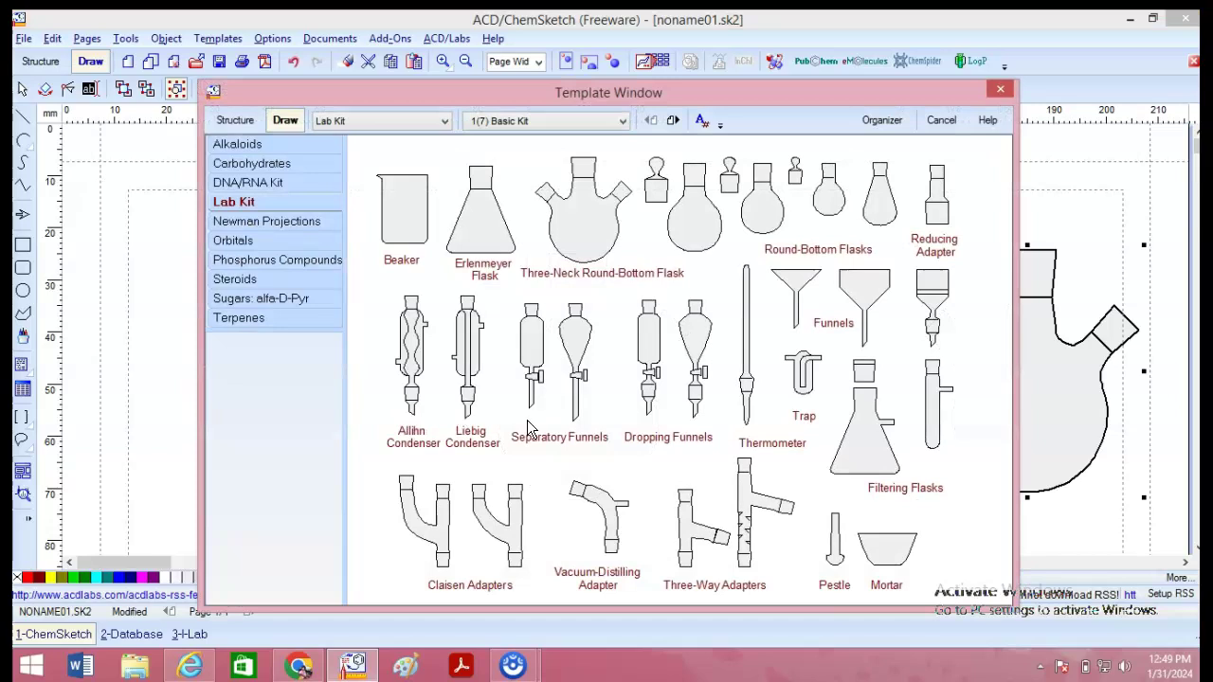
pyautogui.click(469, 365)
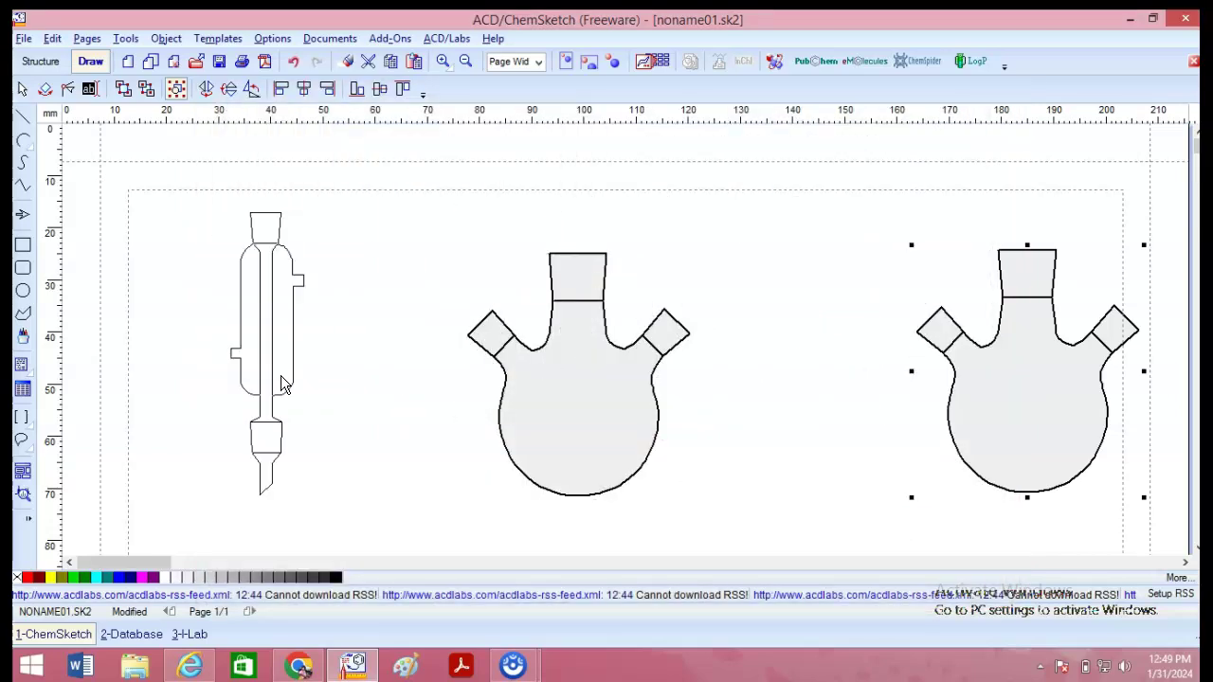
pyautogui.click(281, 377)
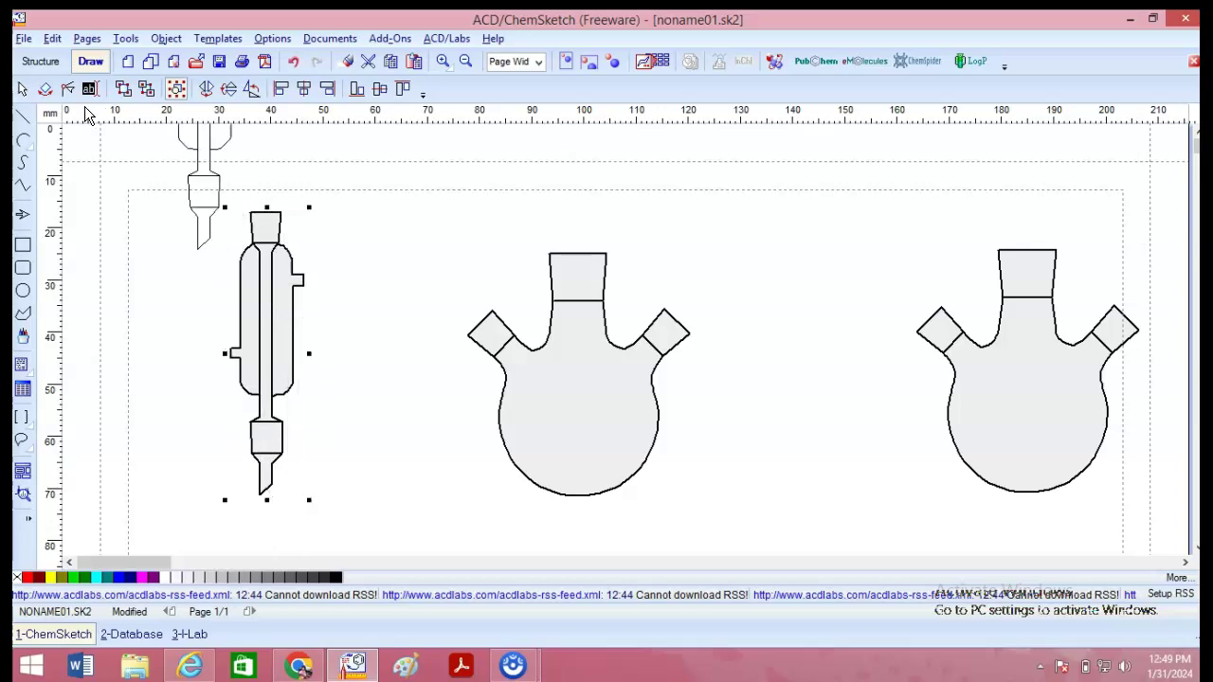
# Switch to Structure mode and shrink the middle three-neck flask to about 15 mm wide.
pyautogui.click(39, 60)
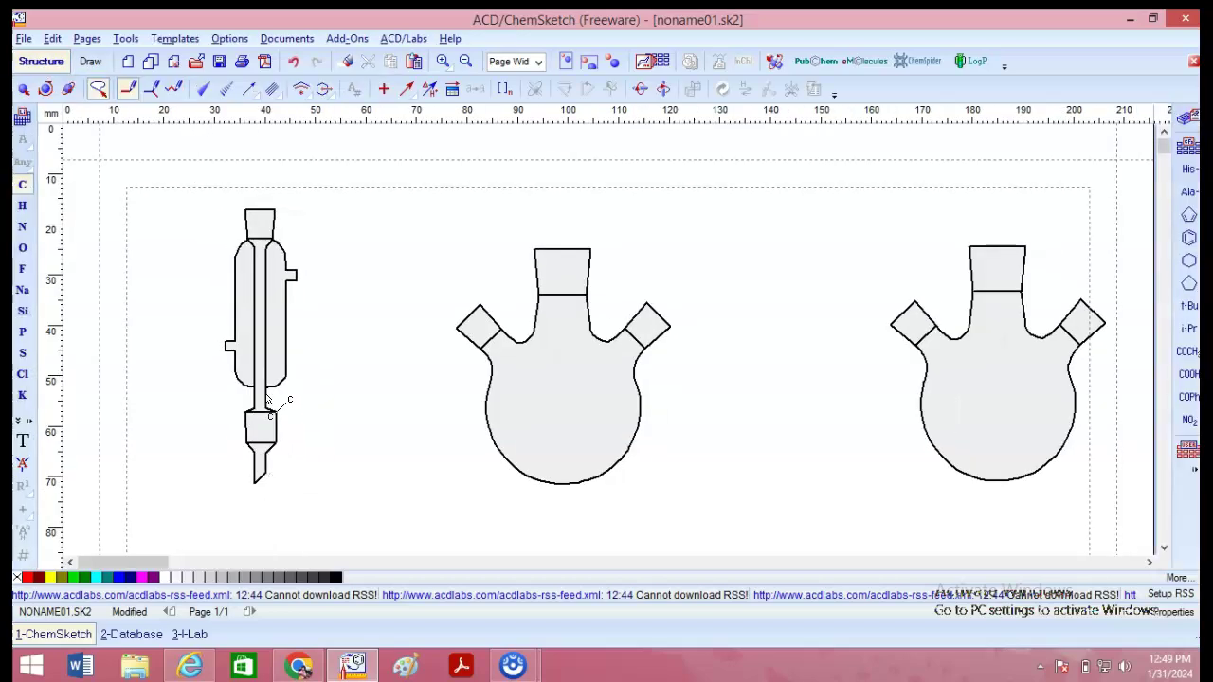
pyautogui.click(294, 410)
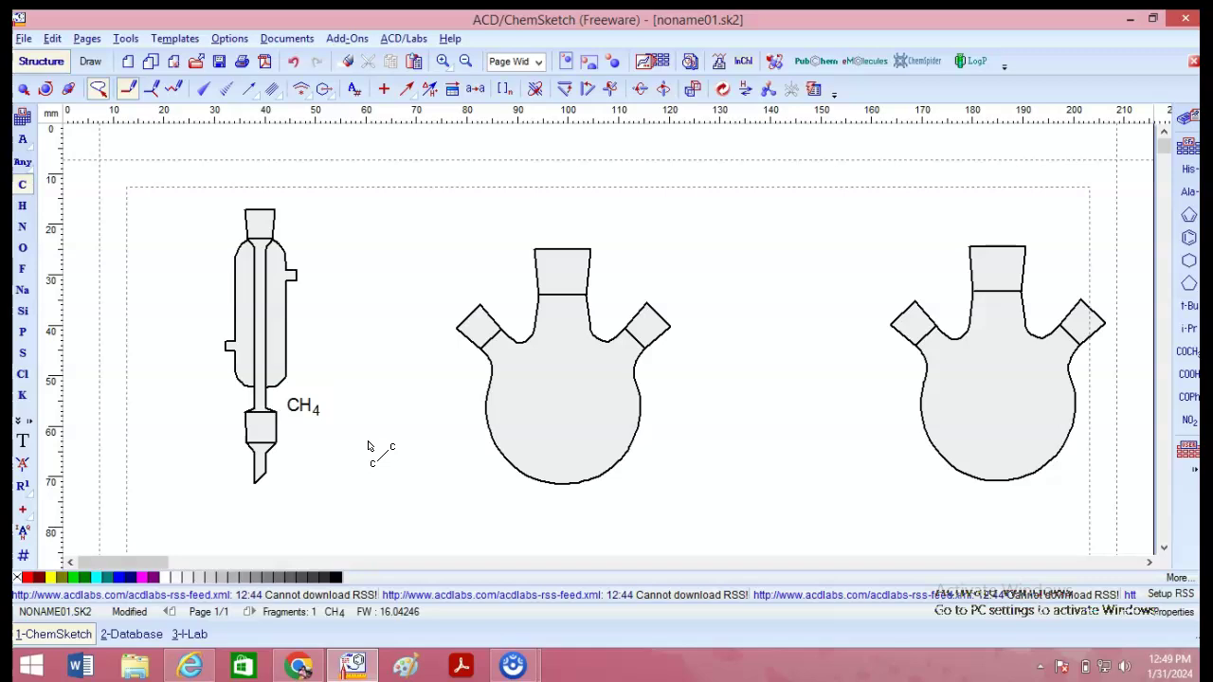
pyautogui.hotkey('ctrl', 'z')
pyautogui.click(23, 88)
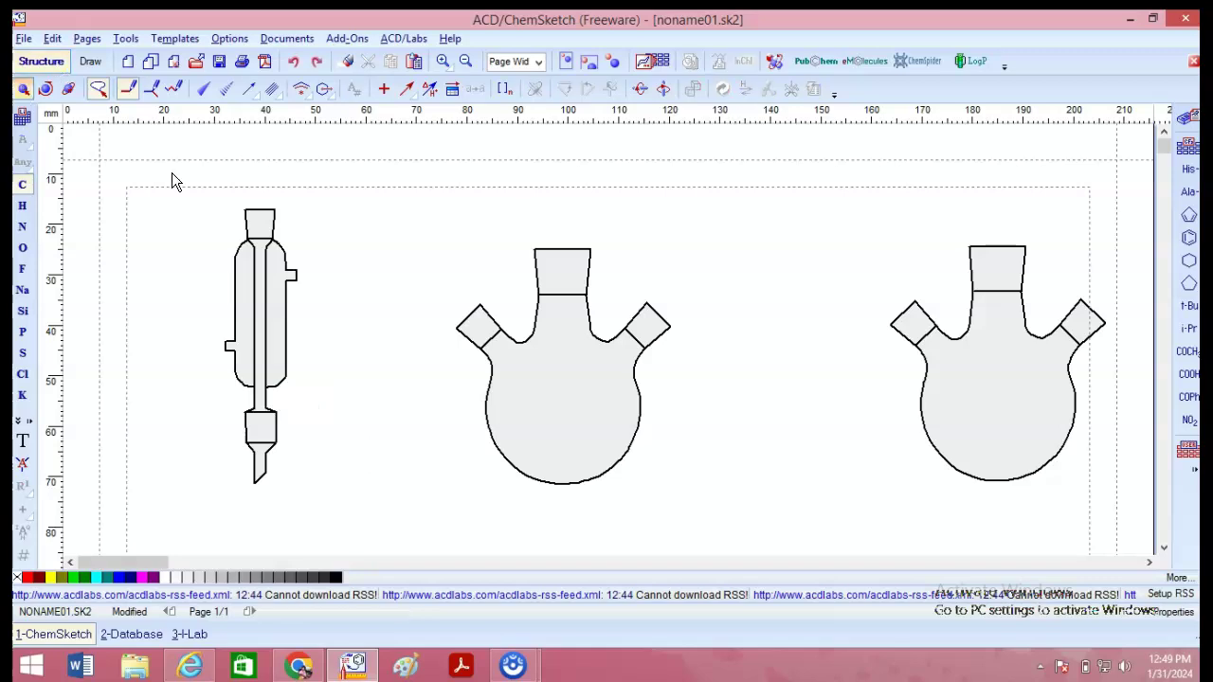
pyautogui.click(616, 409)
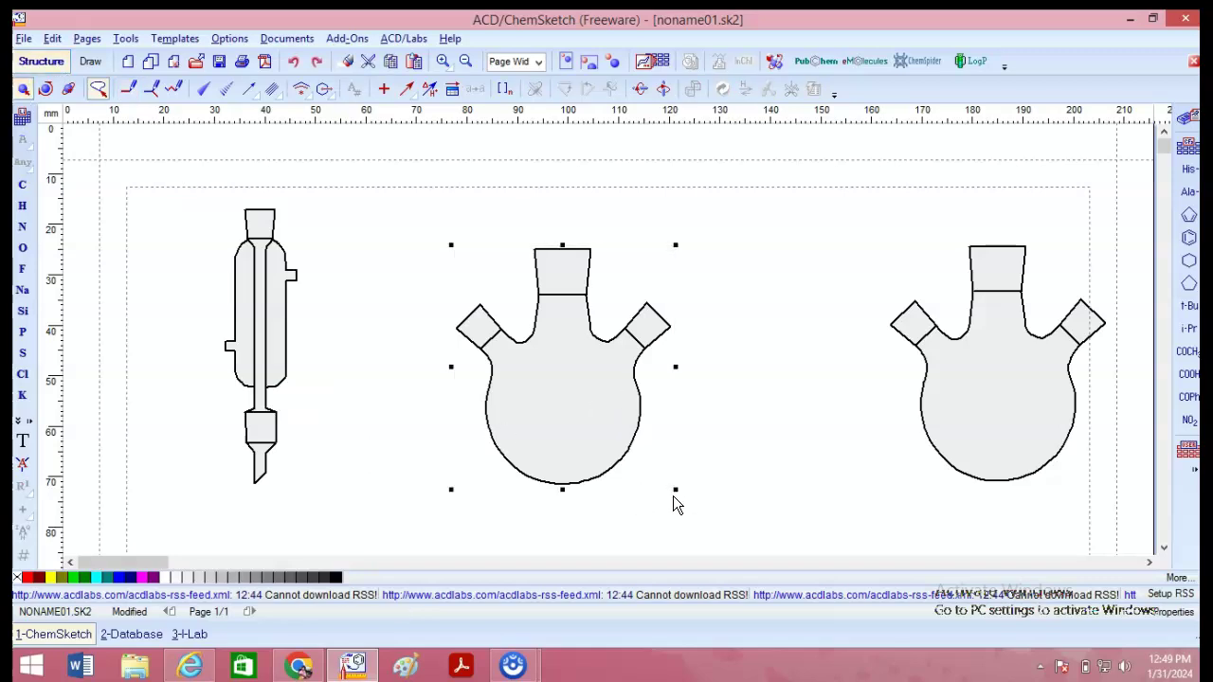
pyautogui.moveTo(674, 490); pyautogui.dragTo(546, 470)
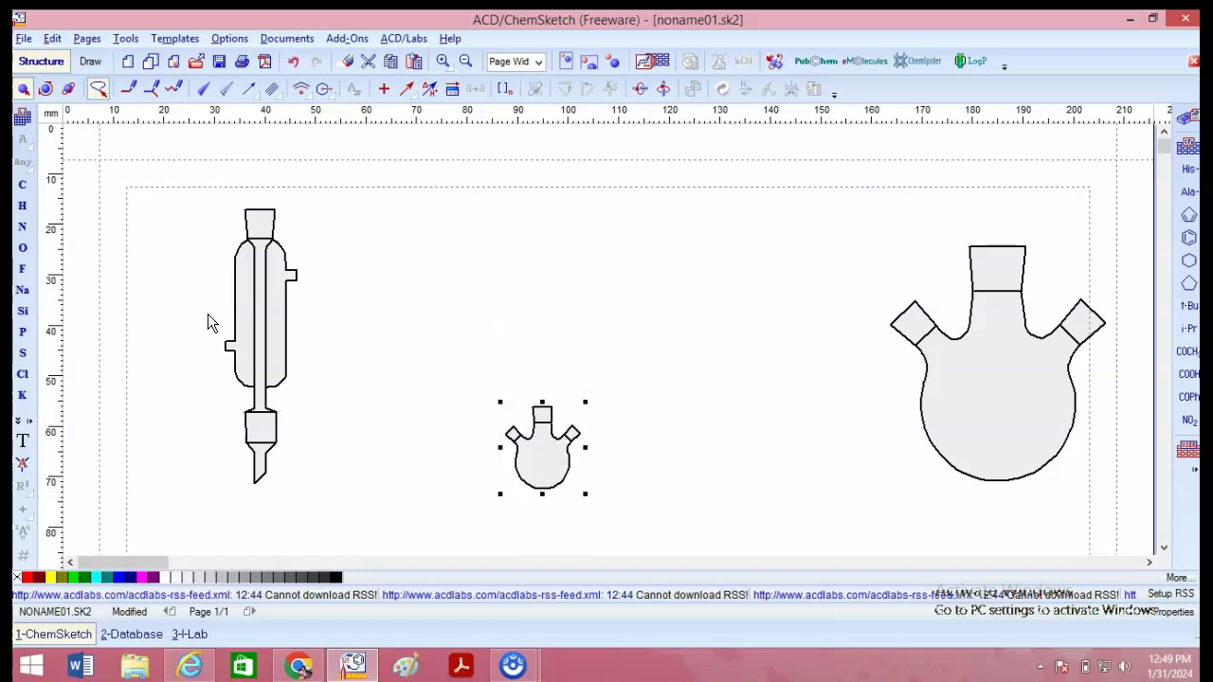
# Shrink the Liebig condenser to about 27 mm tall and fit it into the small flask's central neck.
pyautogui.click(249, 329)
pyautogui.moveTo(302, 490); pyautogui.dragTo(267, 354)
pyautogui.moveTo(246, 280); pyautogui.dragTo(549, 363)
pyautogui.click(630, 430)
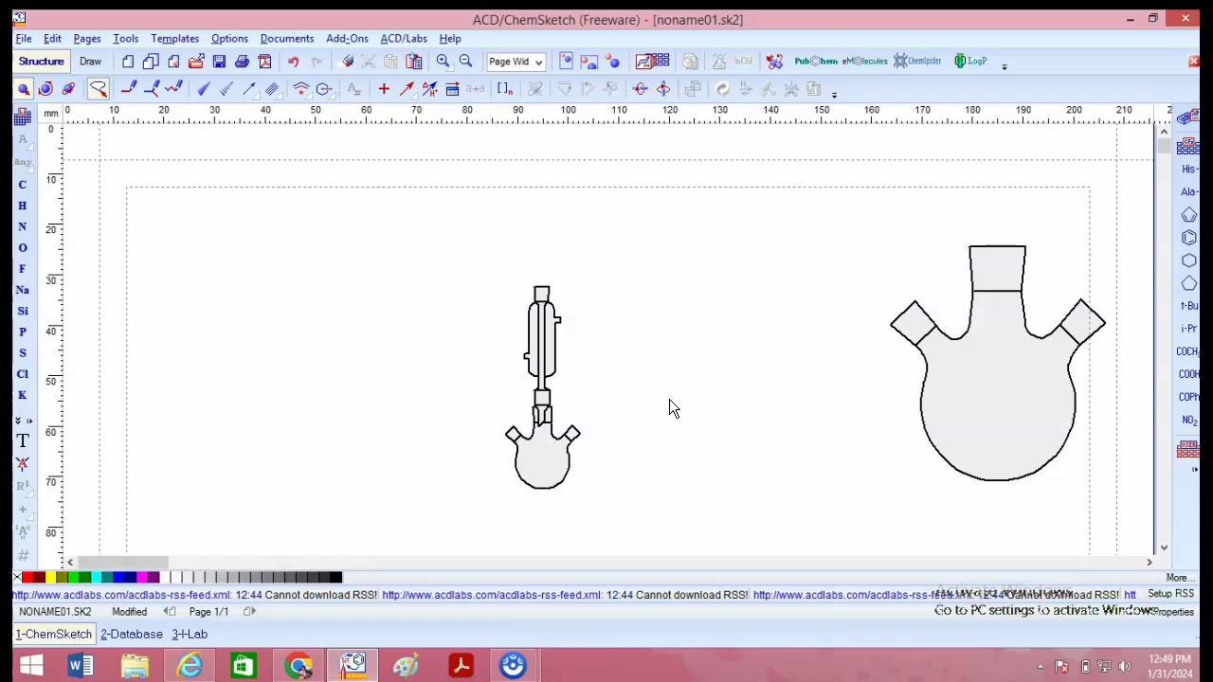
# Reopen the Lab Kit templates and examine the Apparatus 1 and Apparatus 2 pages.
pyautogui.click(644, 63)
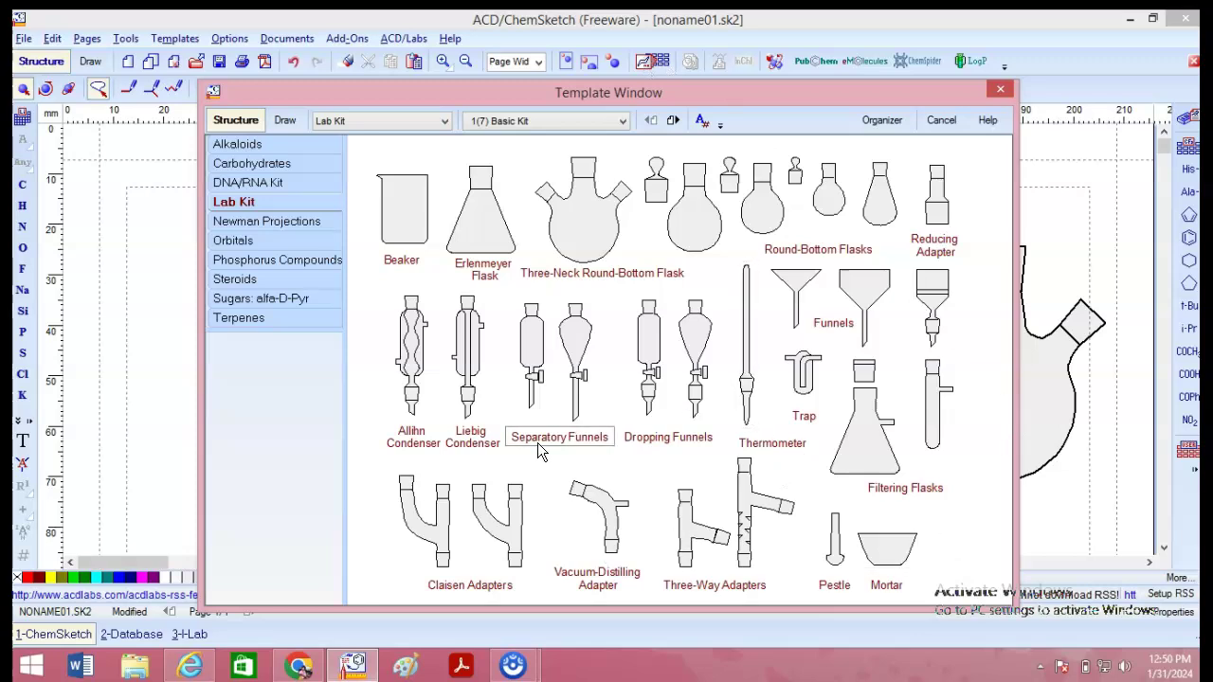
pyautogui.click(544, 120)
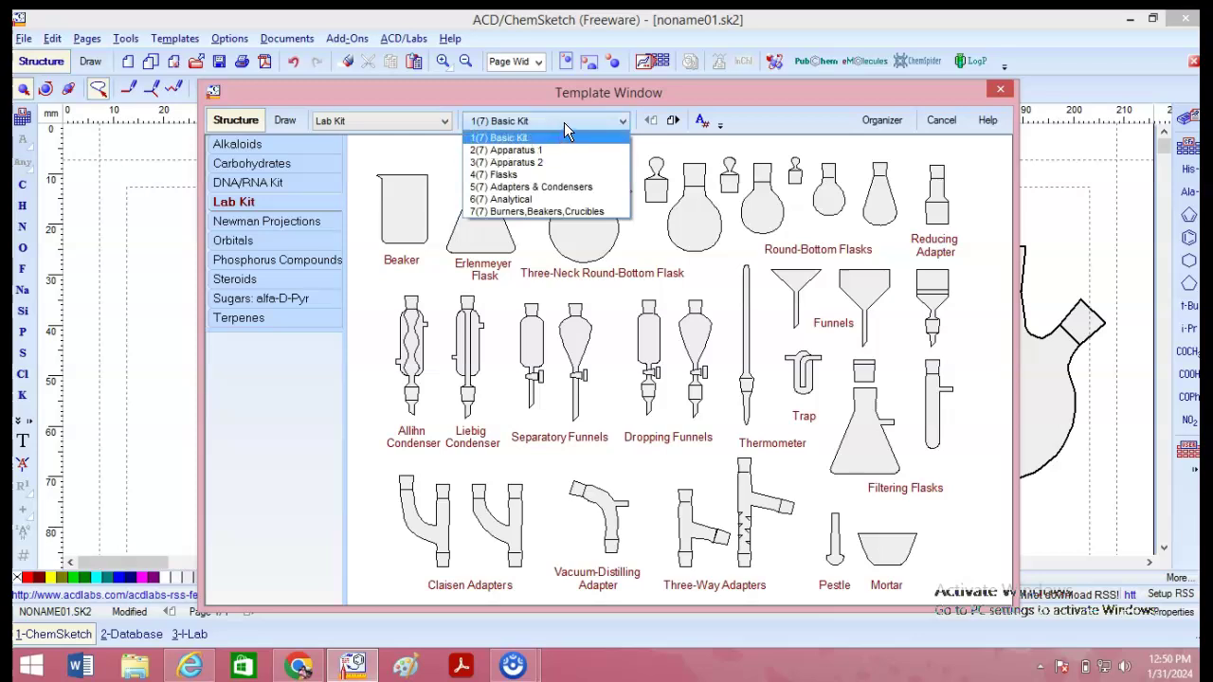
pyautogui.click(546, 150)
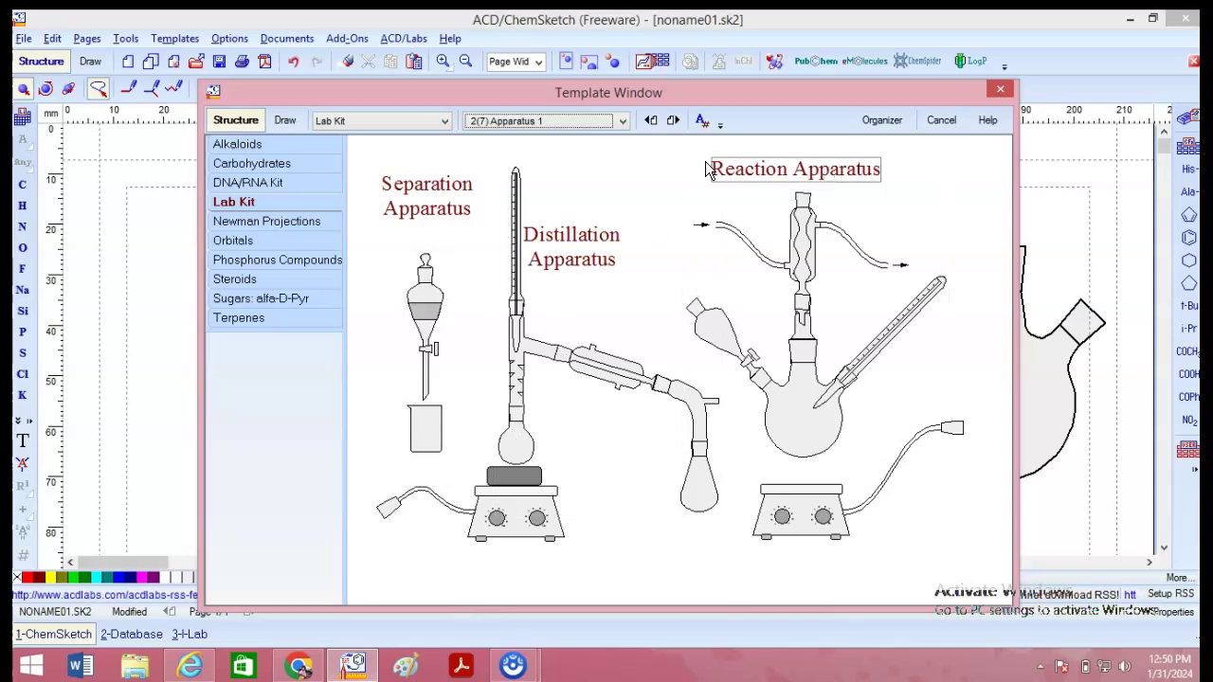
pyautogui.click(569, 123)
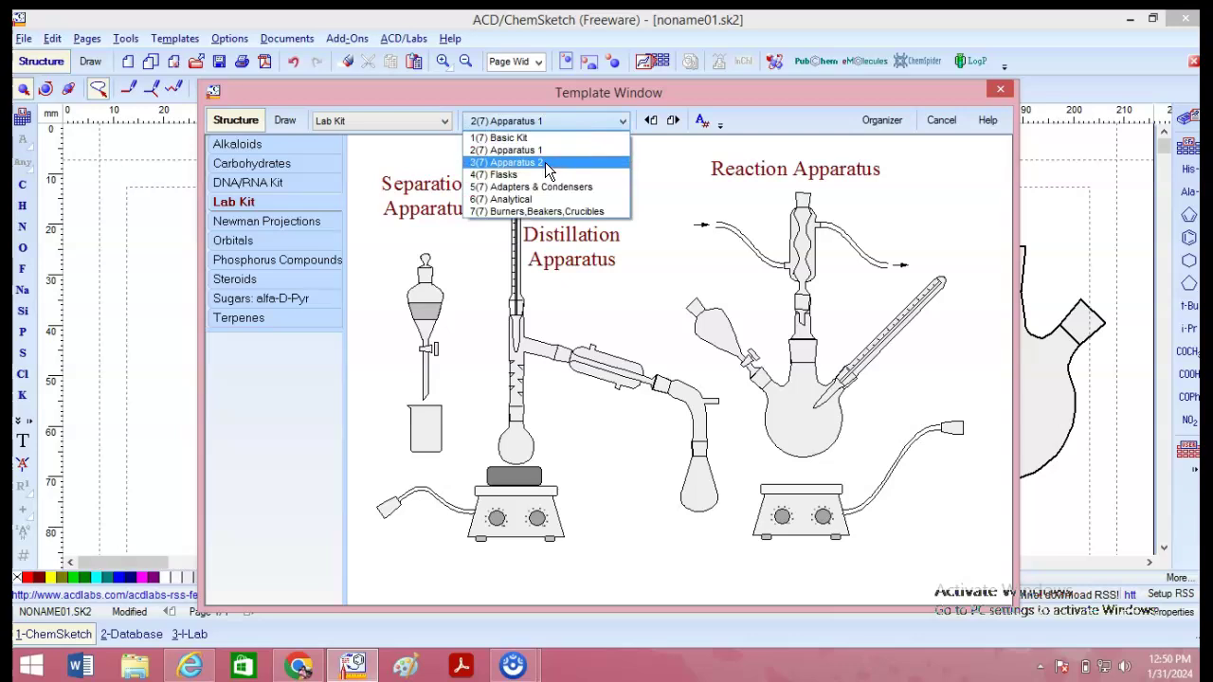
pyautogui.click(545, 162)
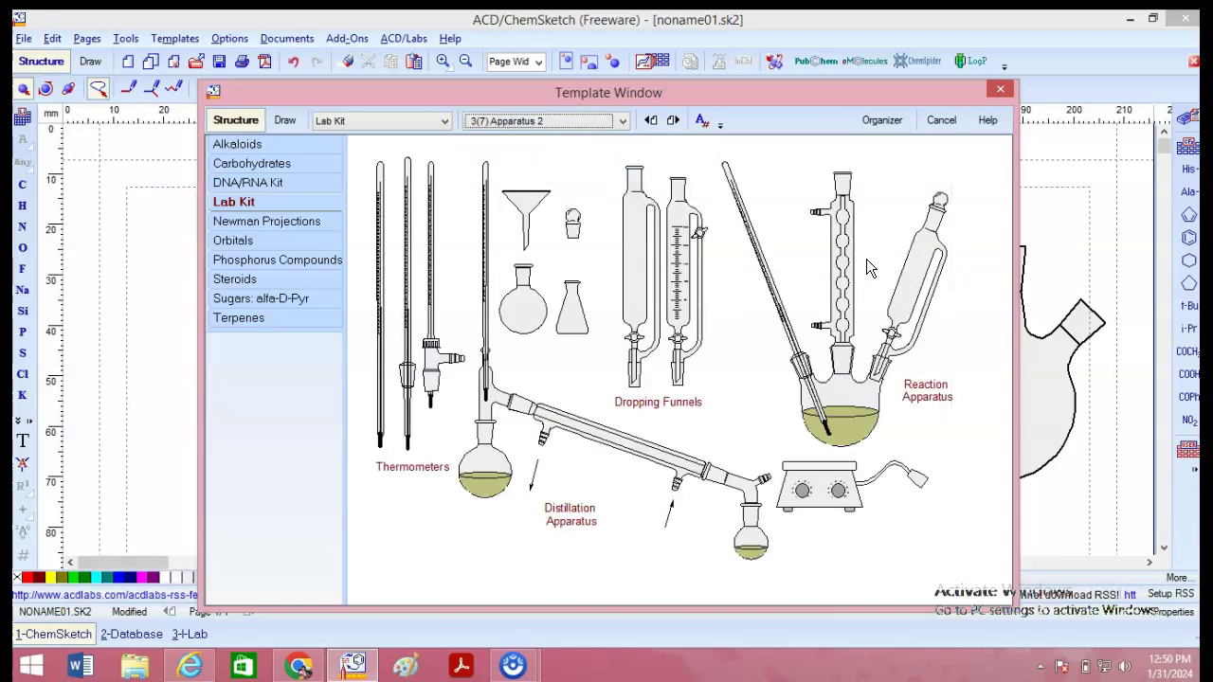
# Look through the Lab Kit's Flasks, Adapters & Condensers, and Analytical pages.
pyautogui.click(555, 122)
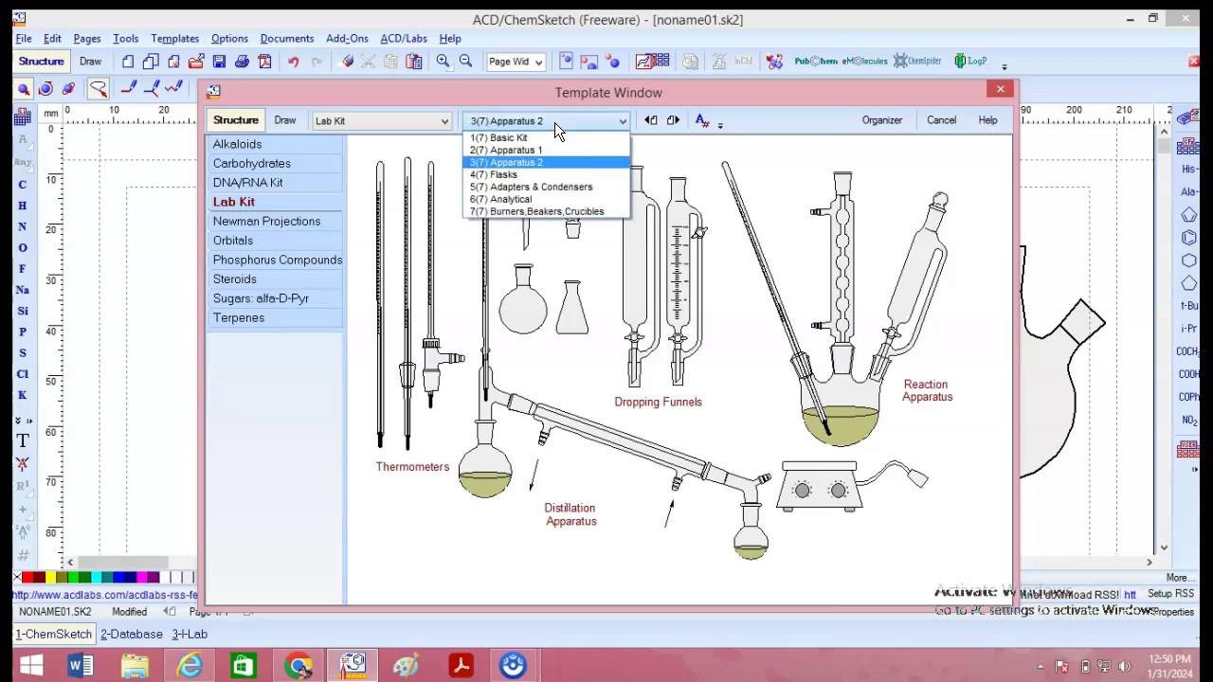
pyautogui.click(488, 180)
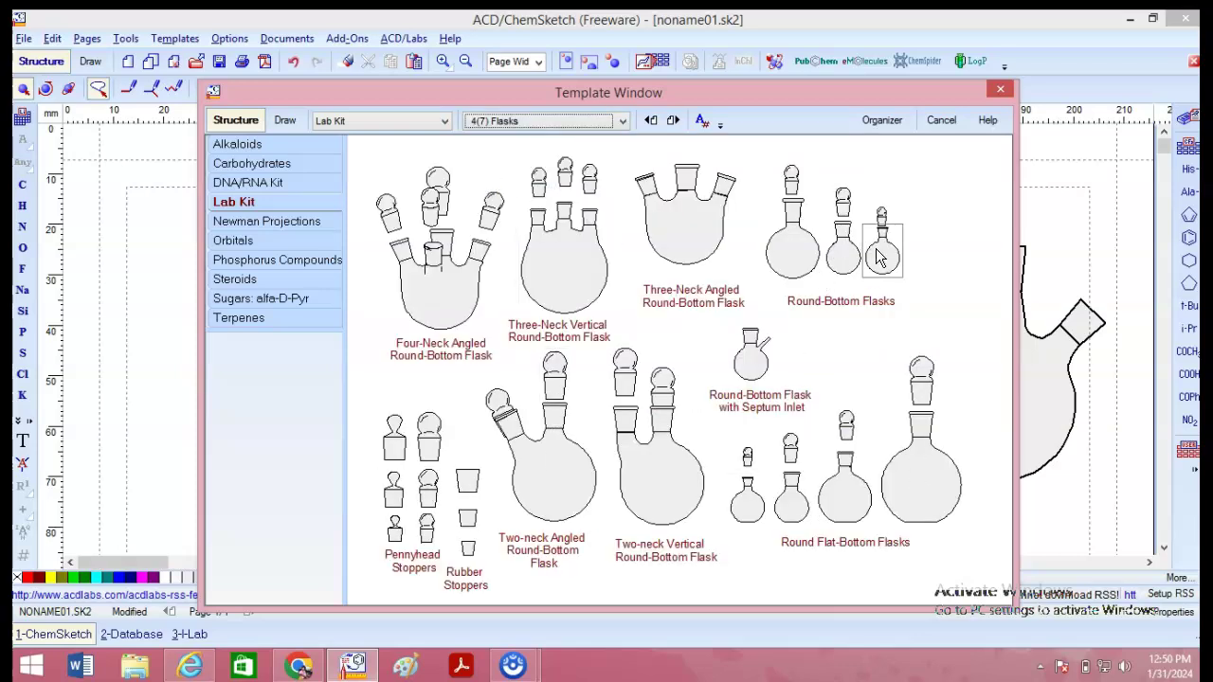
pyautogui.click(570, 125)
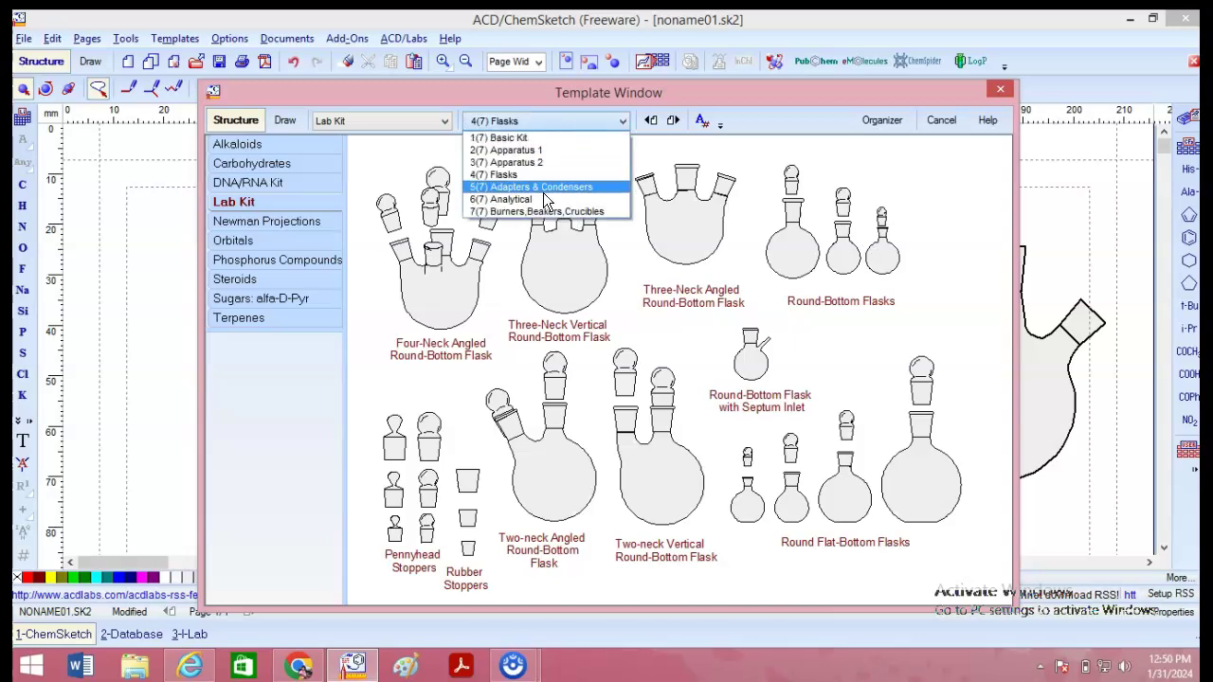
pyautogui.click(546, 190)
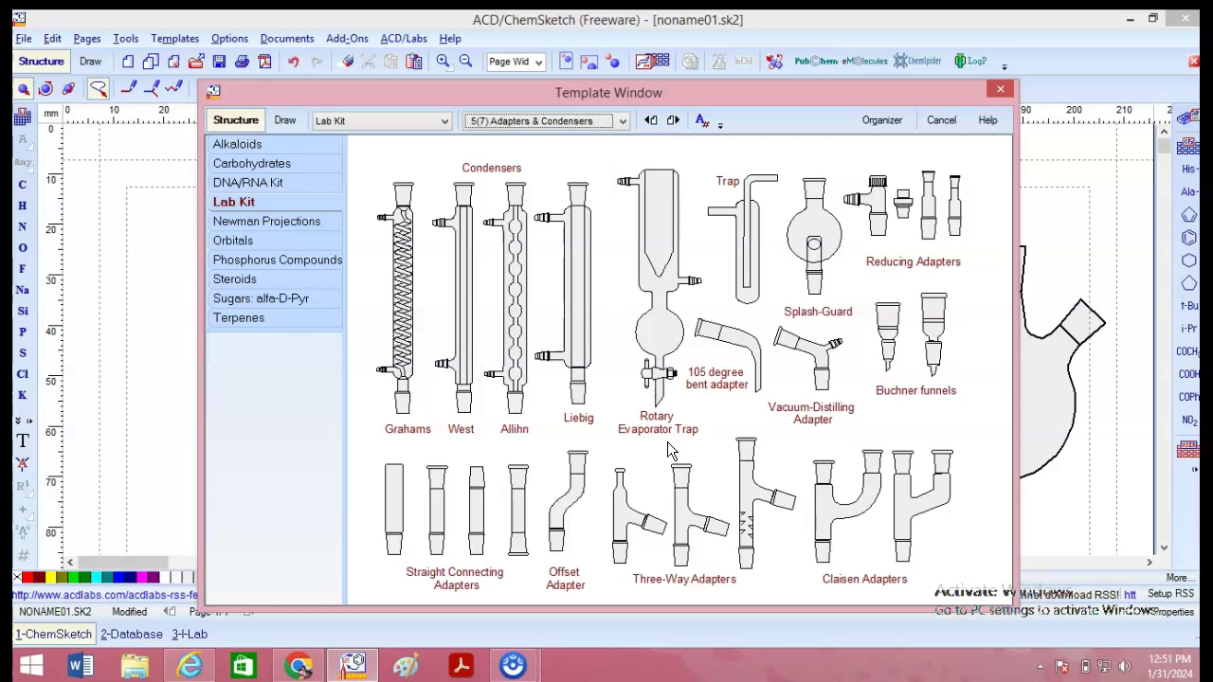
pyautogui.click(547, 113)
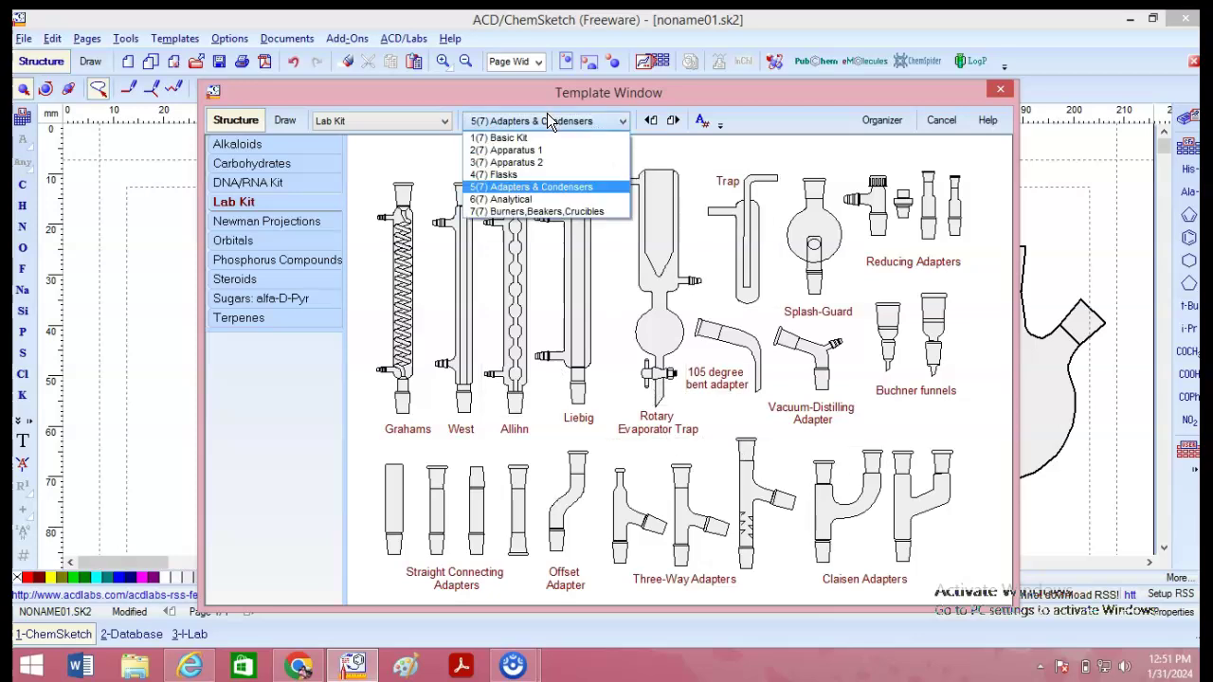
pyautogui.click(526, 201)
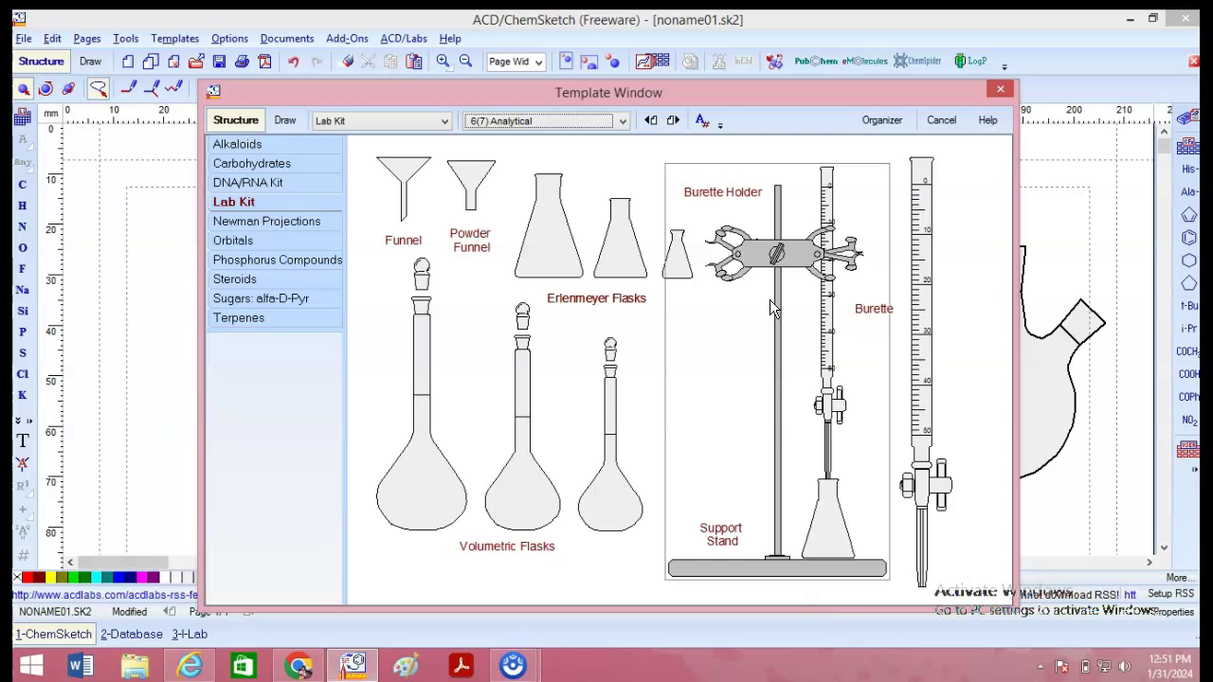
# Insert a Bunsen Burner from the Lab Kit's Burners, Beakers, Crucibles page below the assembled flask and condenser.
pyautogui.click(575, 123)
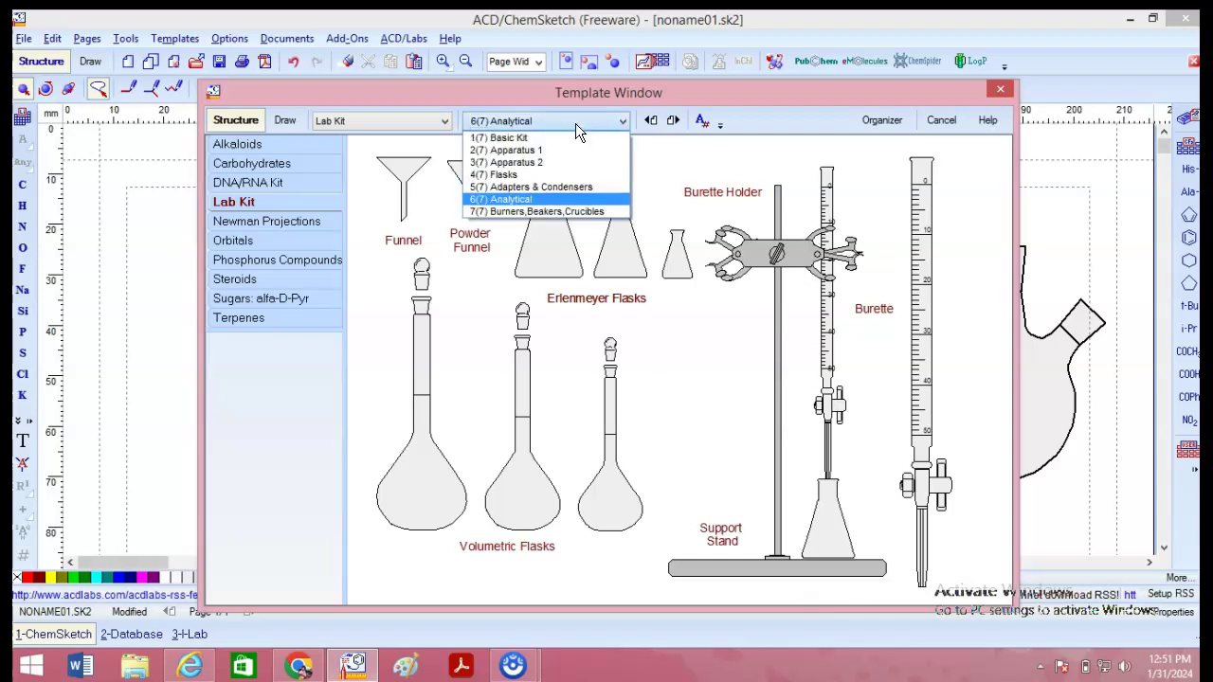
pyautogui.click(519, 212)
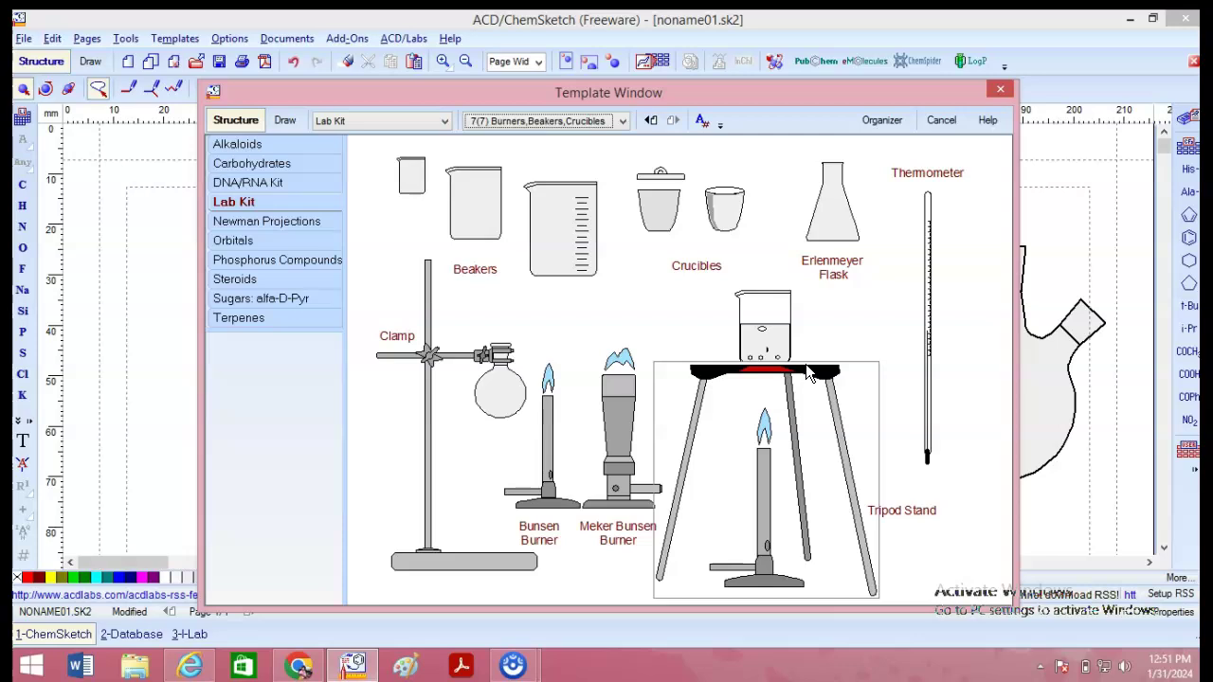
pyautogui.click(547, 465)
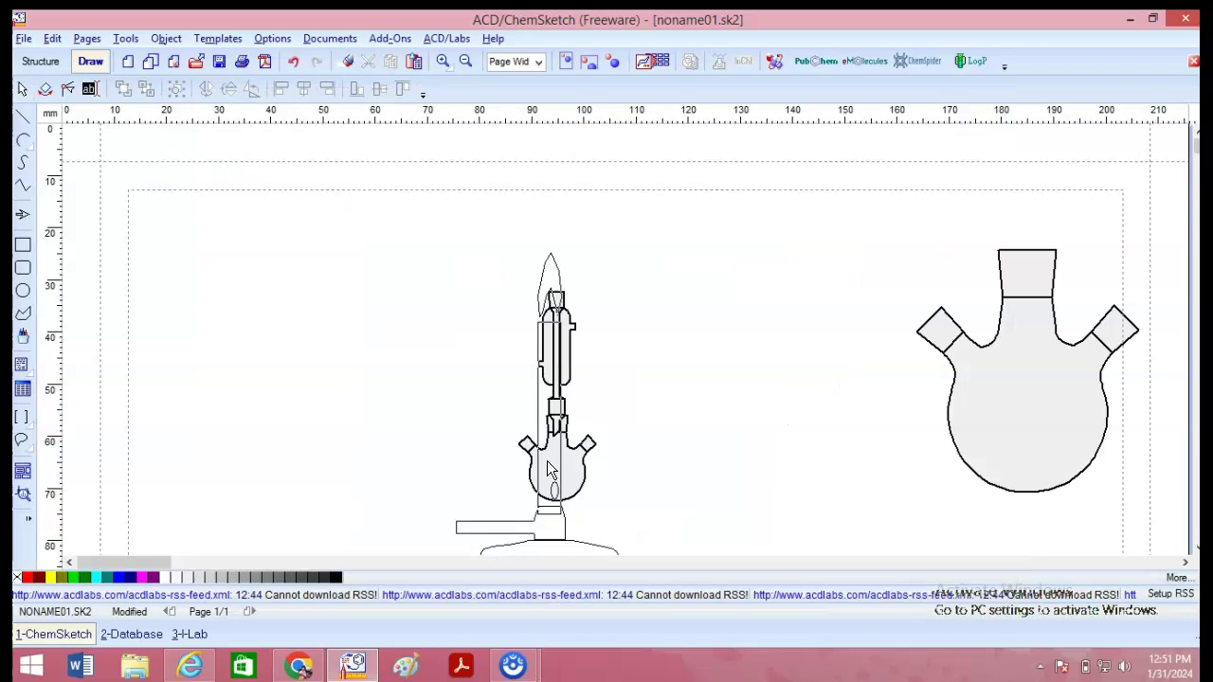
pyautogui.scroll(-5, 578, 512)
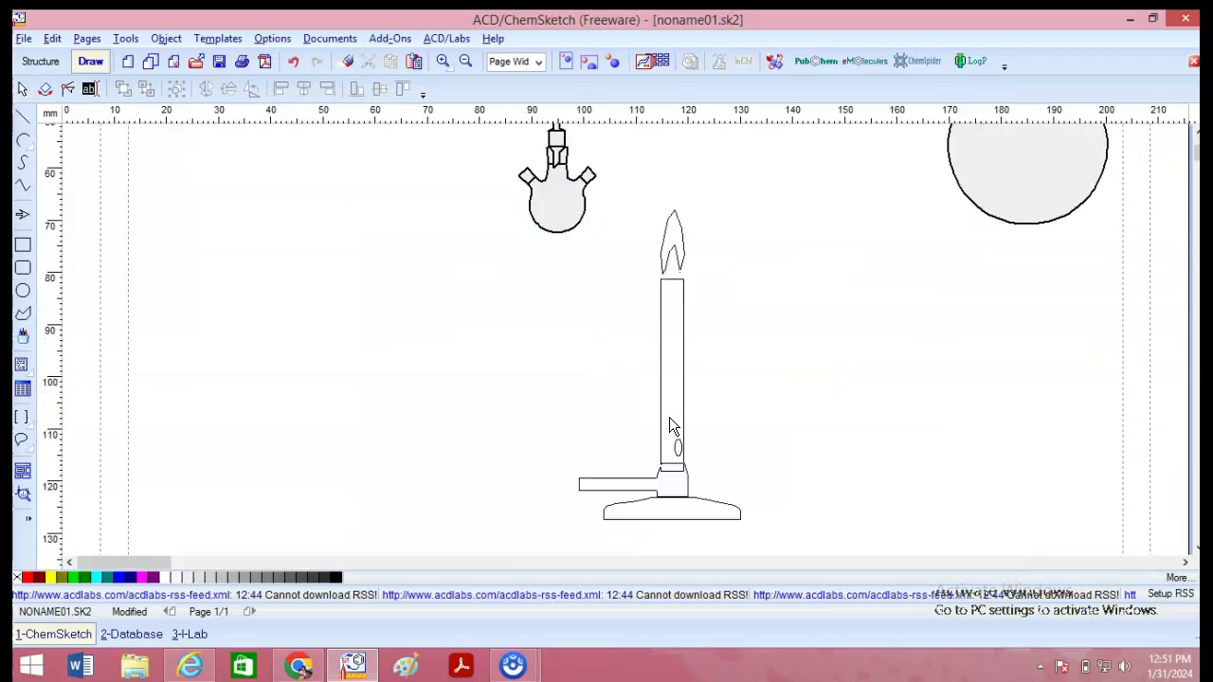
pyautogui.click(670, 425)
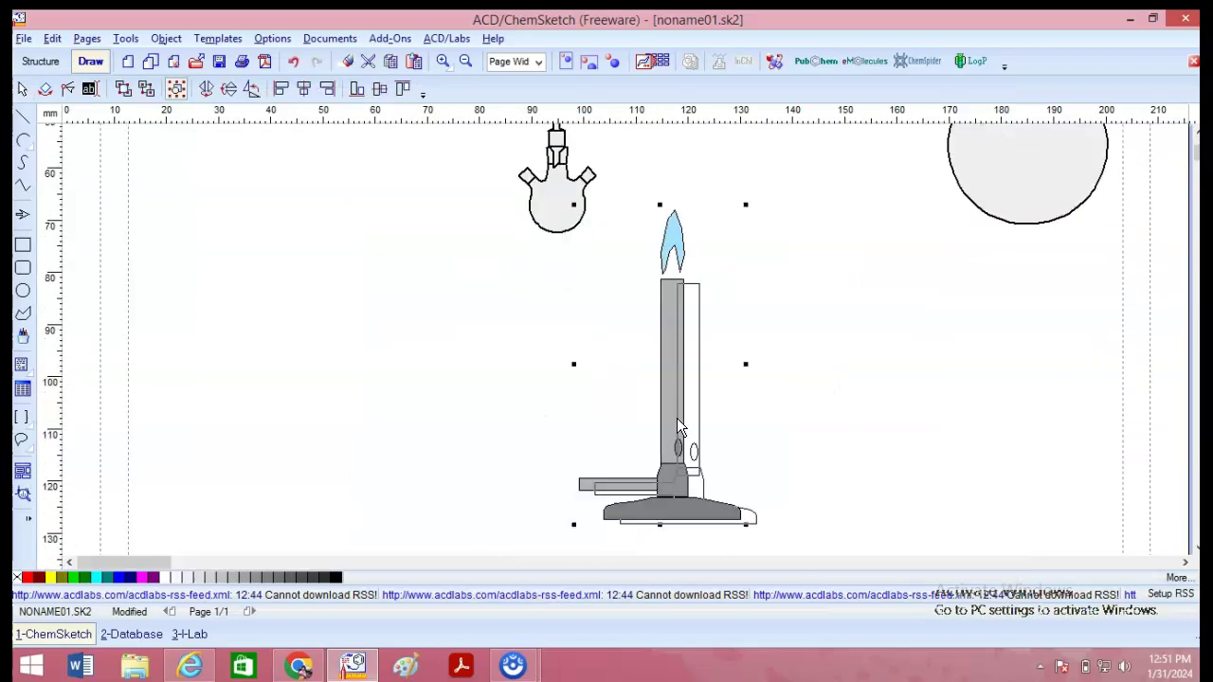
# Return to Structure mode and shrink the Bunsen burner to about 10 mm wide.
pyautogui.click(41, 60)
pyautogui.scroll(4, 759, 379)
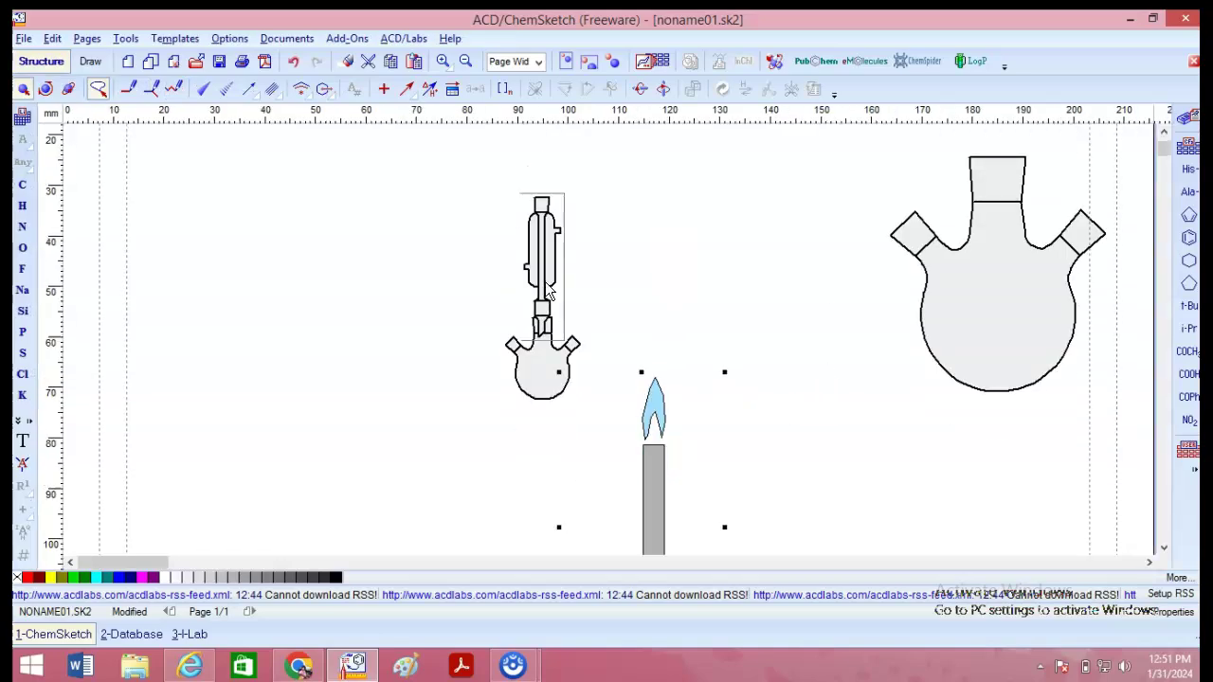
pyautogui.scroll(-2, 688, 411)
pyautogui.click(688, 412)
pyautogui.scroll(-3, 750, 415)
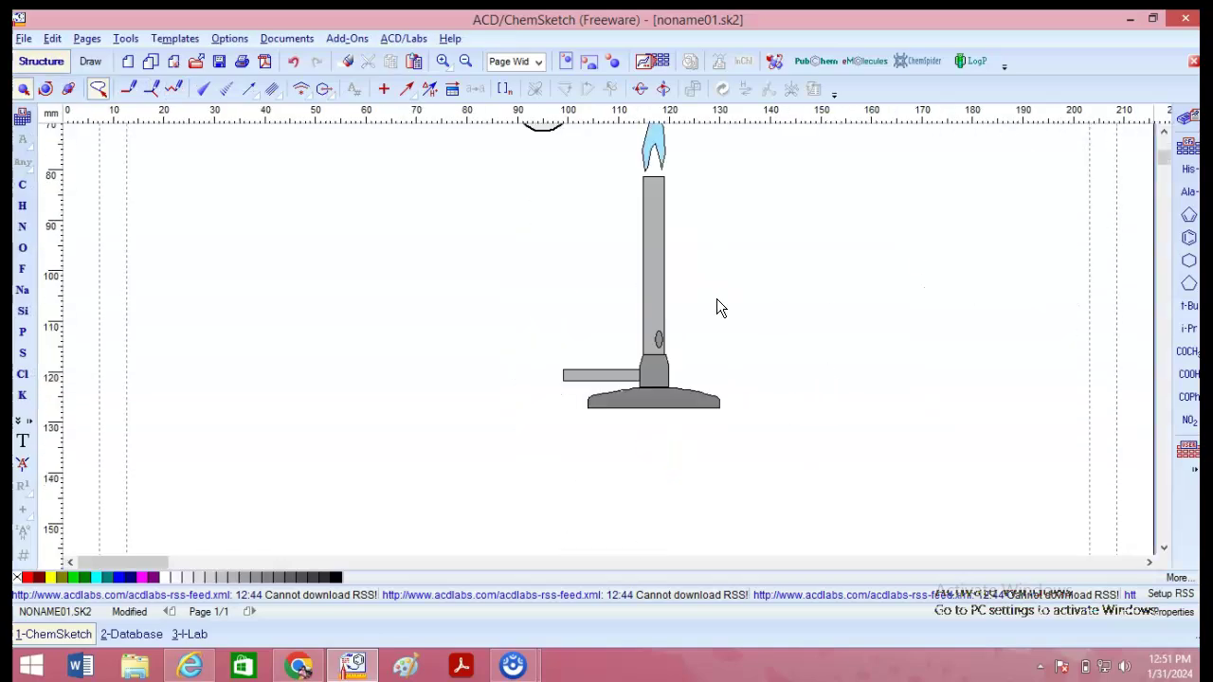
pyautogui.click(654, 296)
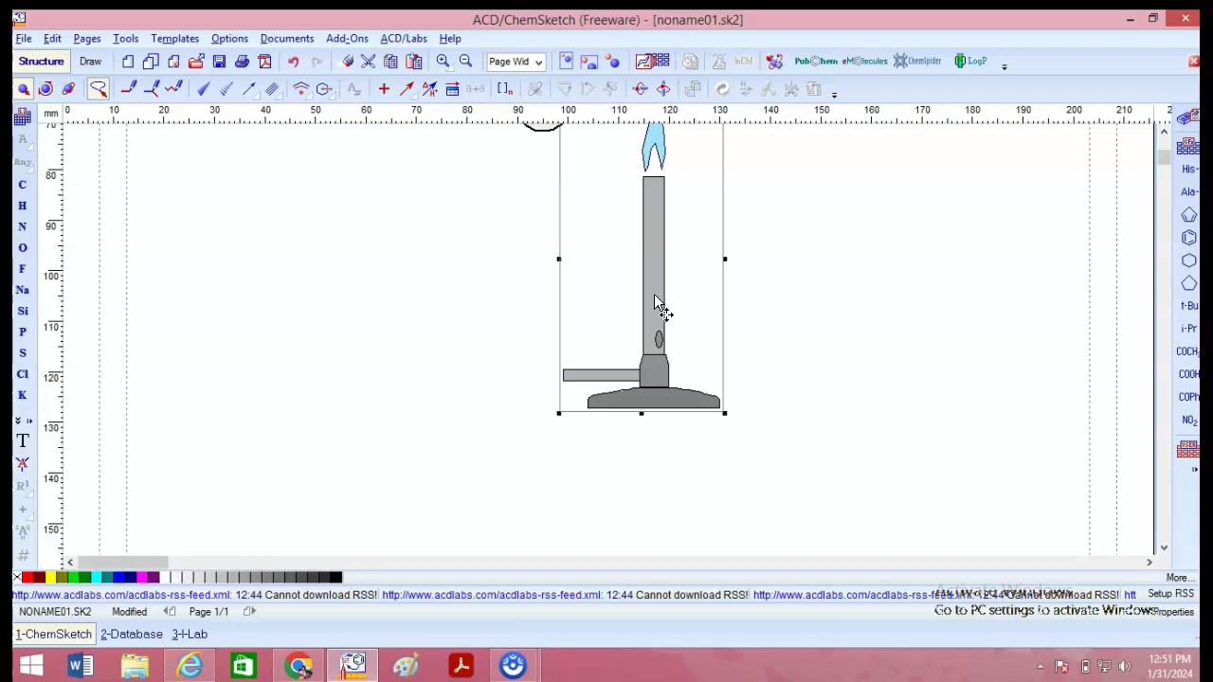
pyautogui.moveTo(559, 411); pyautogui.dragTo(669, 210)
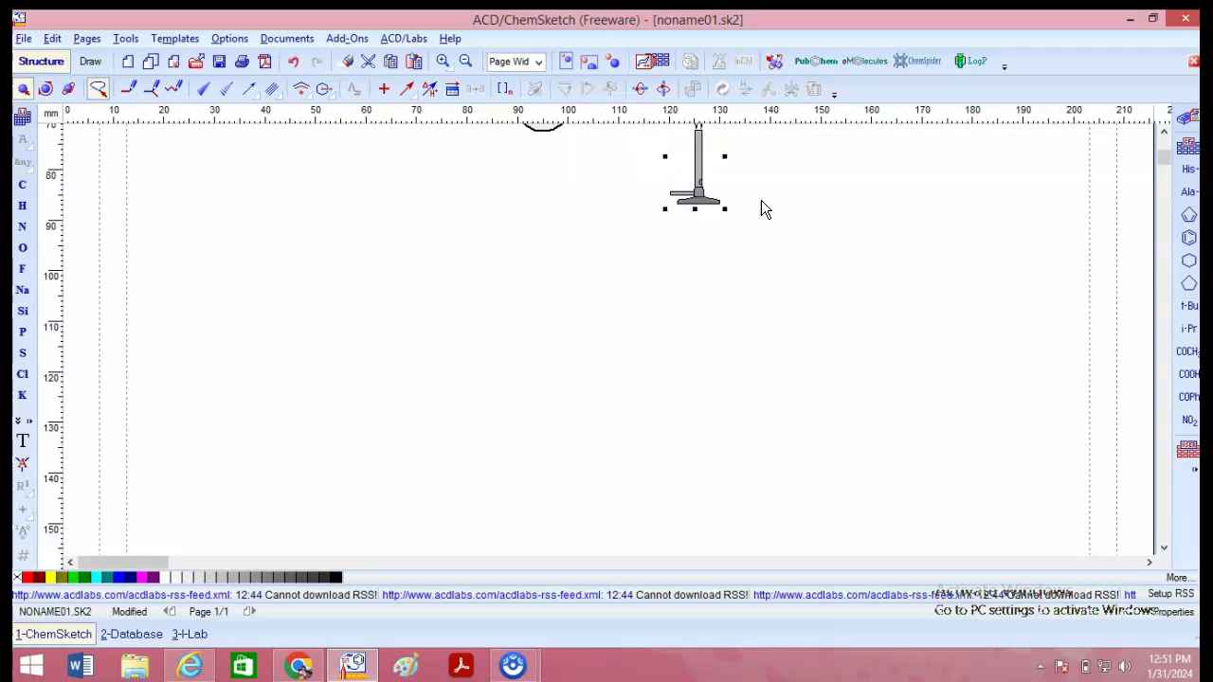
# Move the small Bunsen burner directly beneath the flask with the condenser and clear the selection.
pyautogui.scroll(5, 763, 204)
pyautogui.moveTo(697, 379); pyautogui.dragTo(547, 409)
pyautogui.click(665, 445)
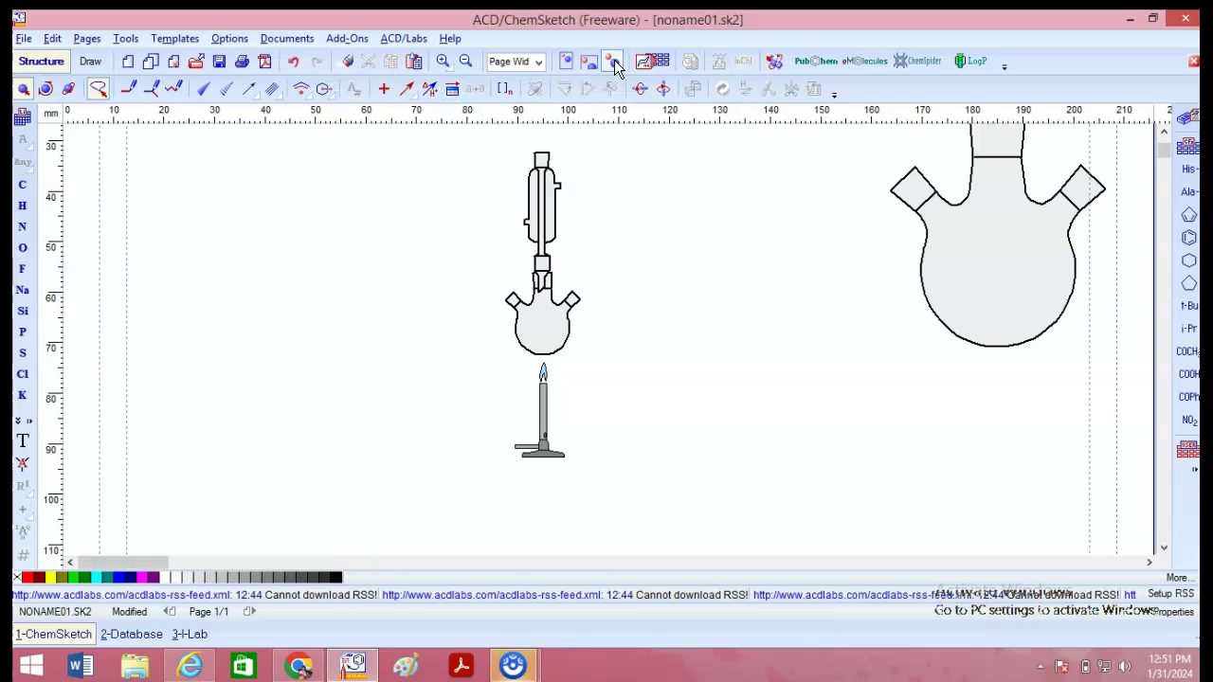
# Open the template library and look through the Lab Kit's Burners, Beakers, Crucibles page, Newman Projections, Orbitals and Phosphorus Compounds.
pyautogui.click(643, 60)
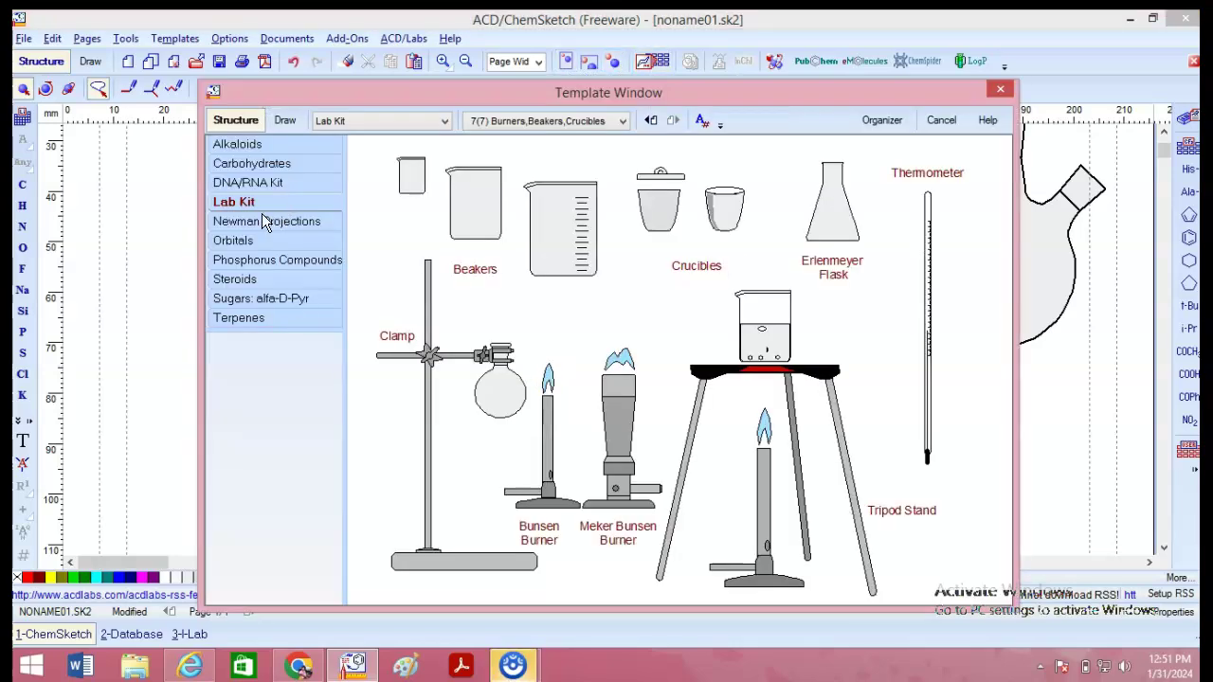
pyautogui.click(550, 120)
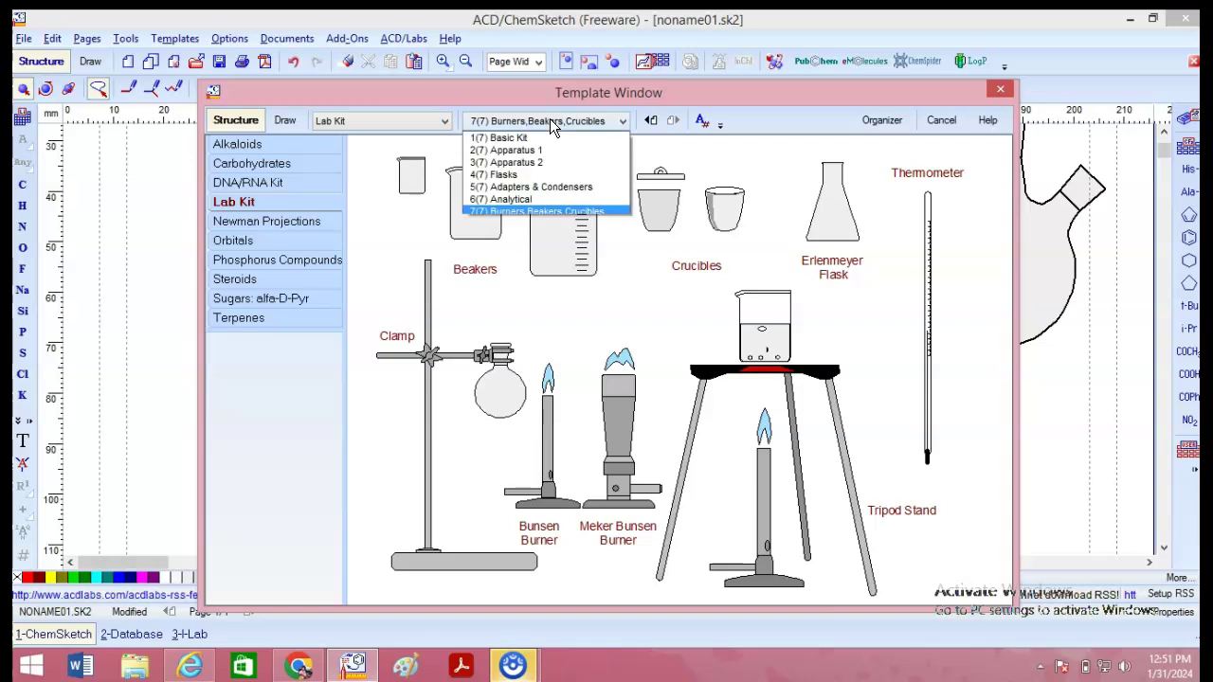
pyautogui.click(530, 214)
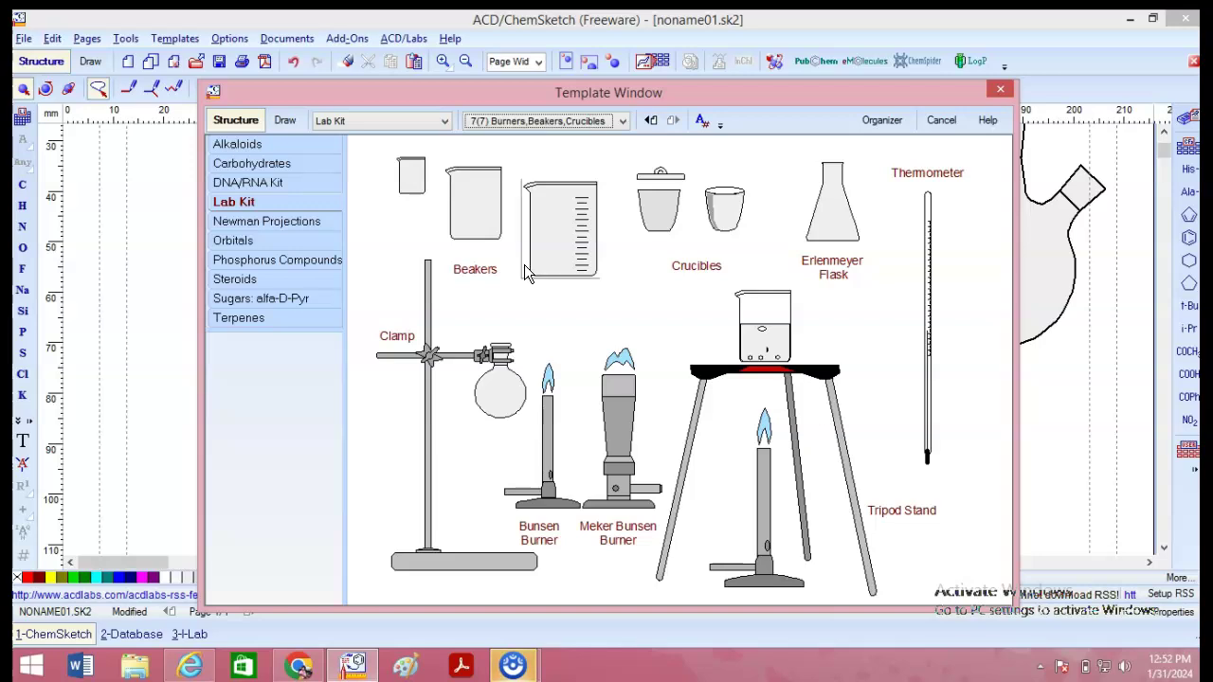
pyautogui.click(284, 224)
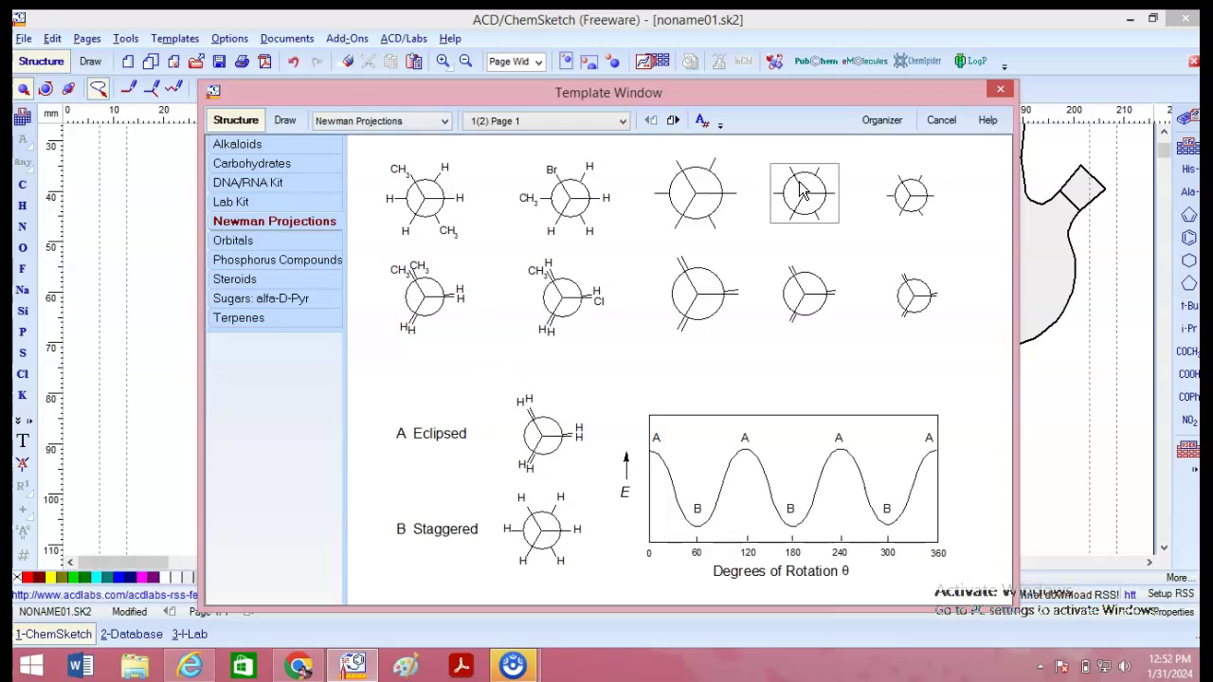
pyautogui.click(230, 243)
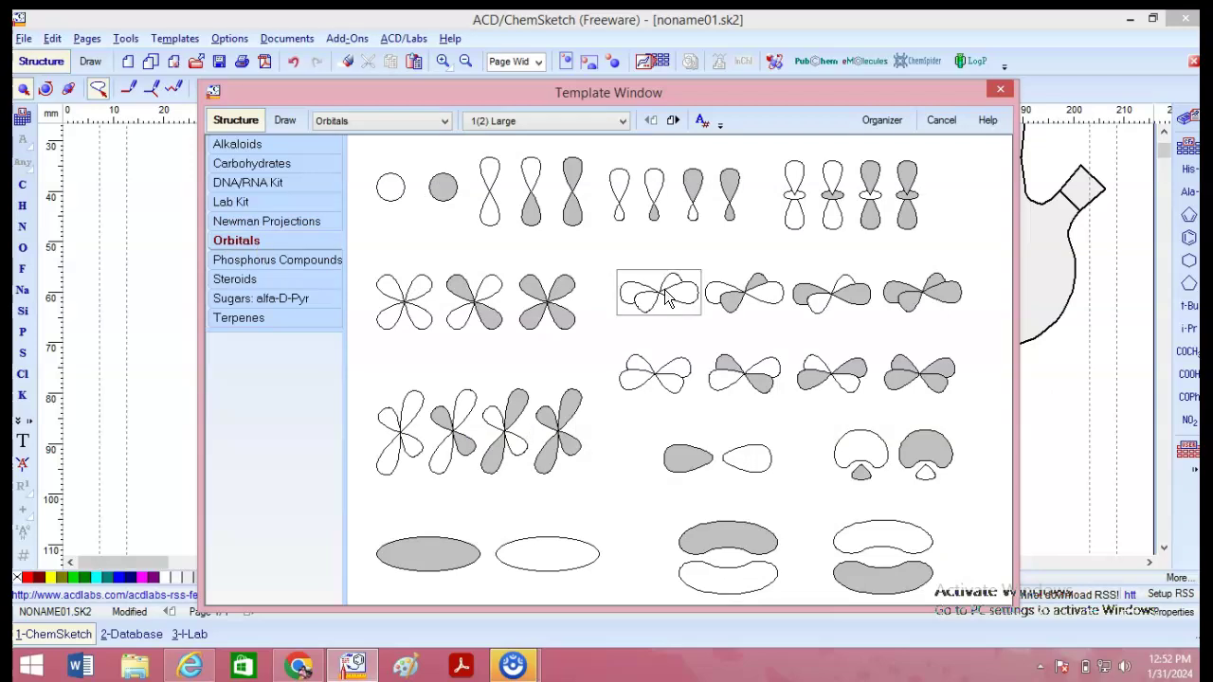
pyautogui.click(303, 259)
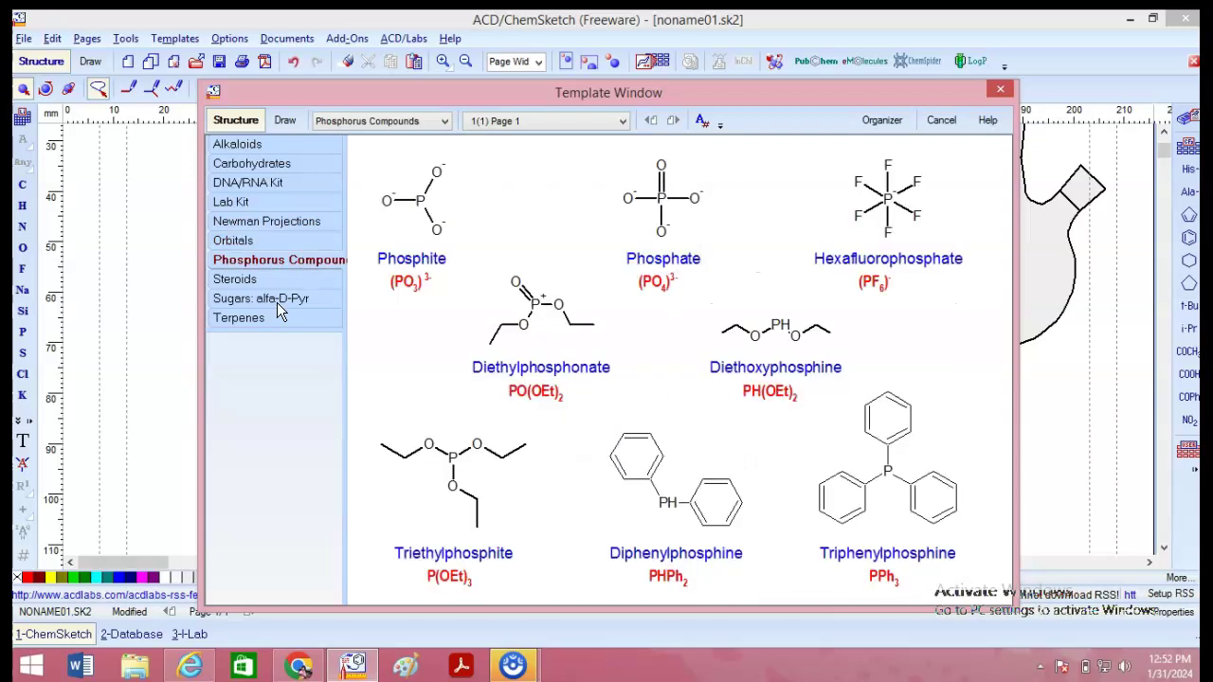
# Look through all three pages of the Steroids templates.
pyautogui.click(237, 279)
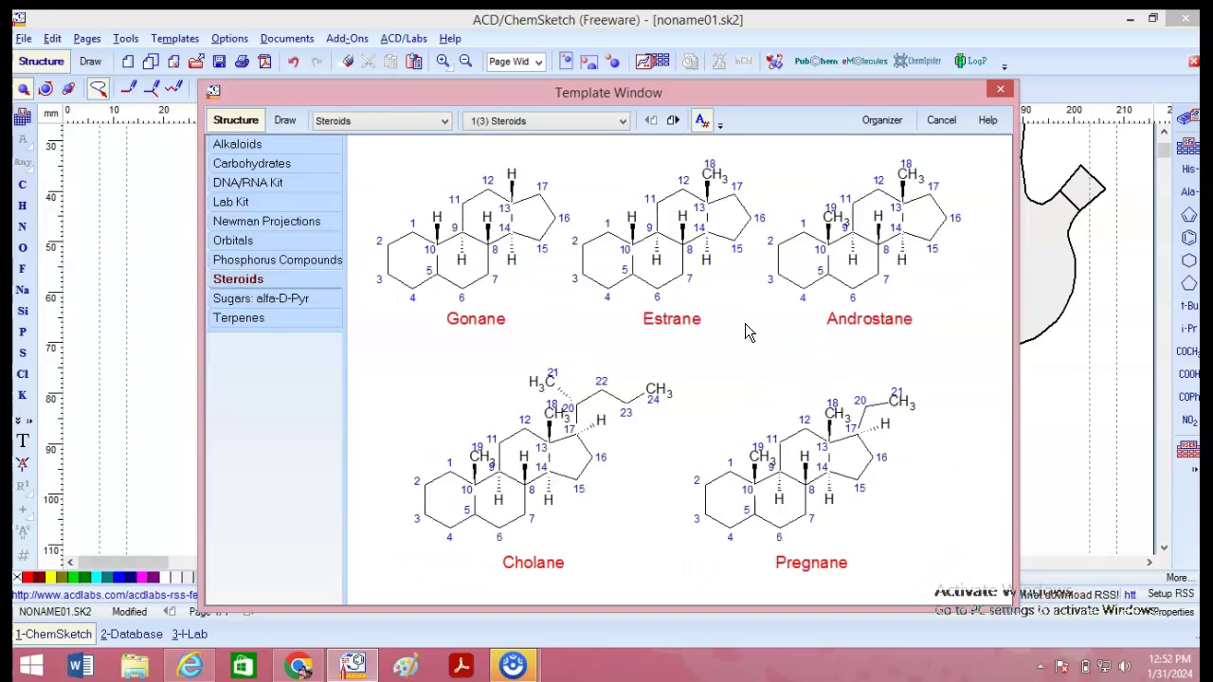
pyautogui.click(498, 124)
pyautogui.click(500, 152)
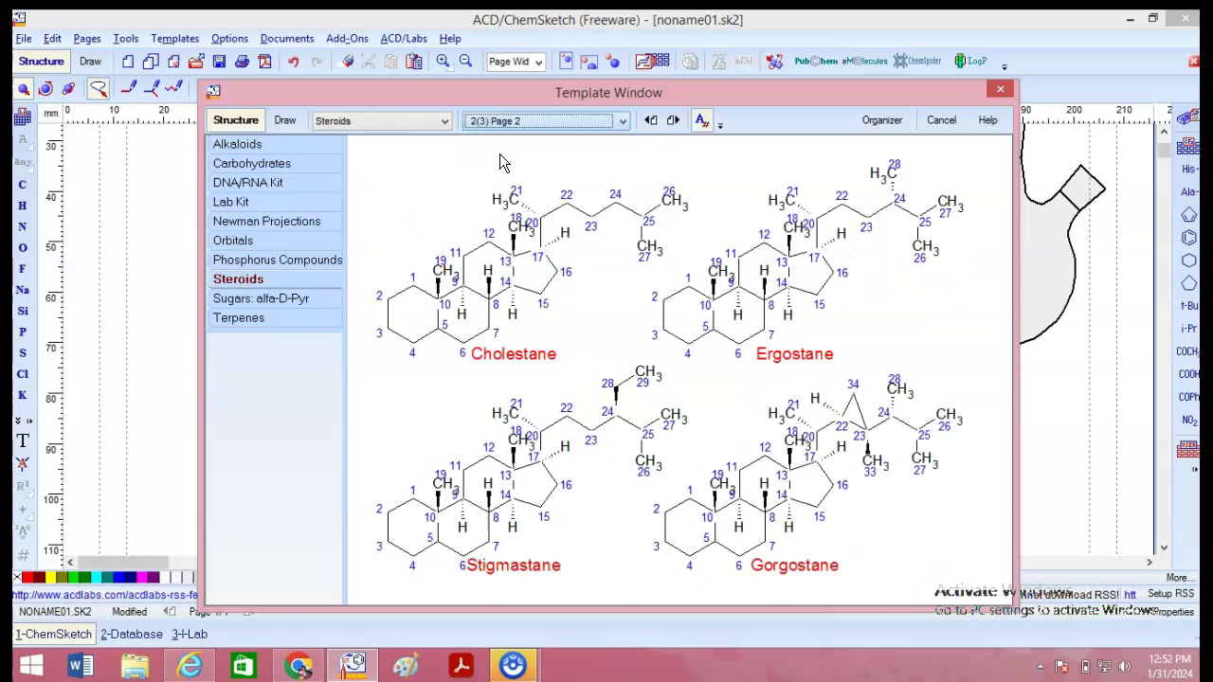
pyautogui.click(554, 120)
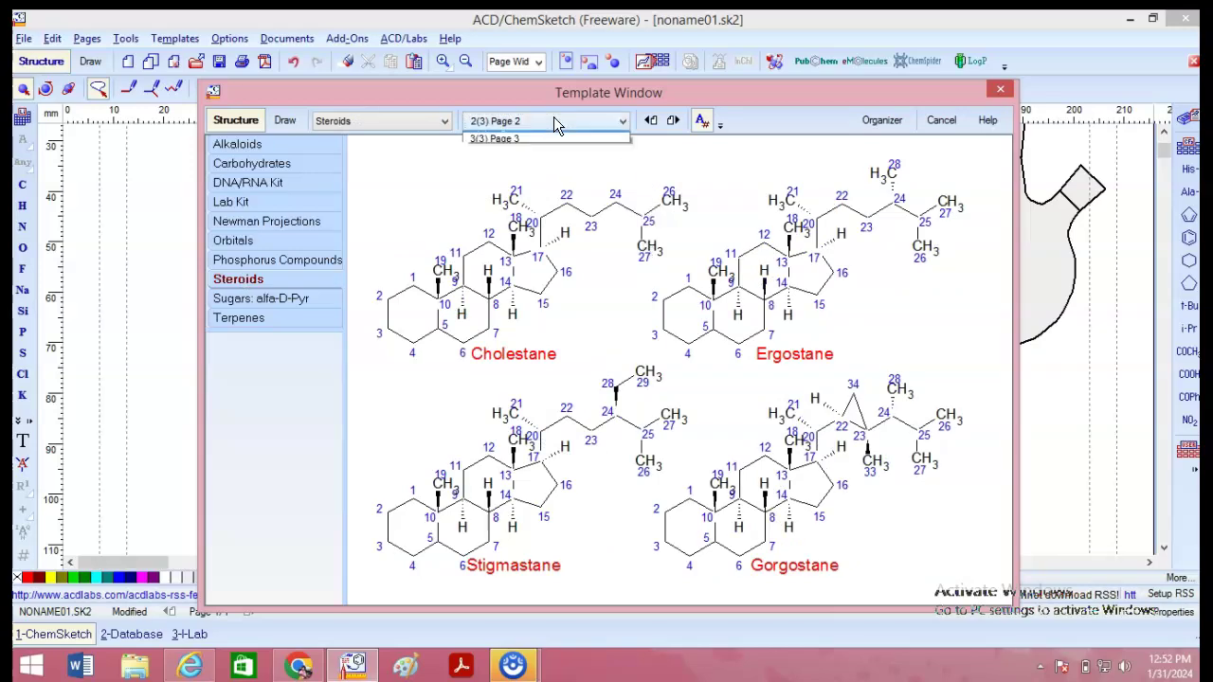
pyautogui.click(536, 163)
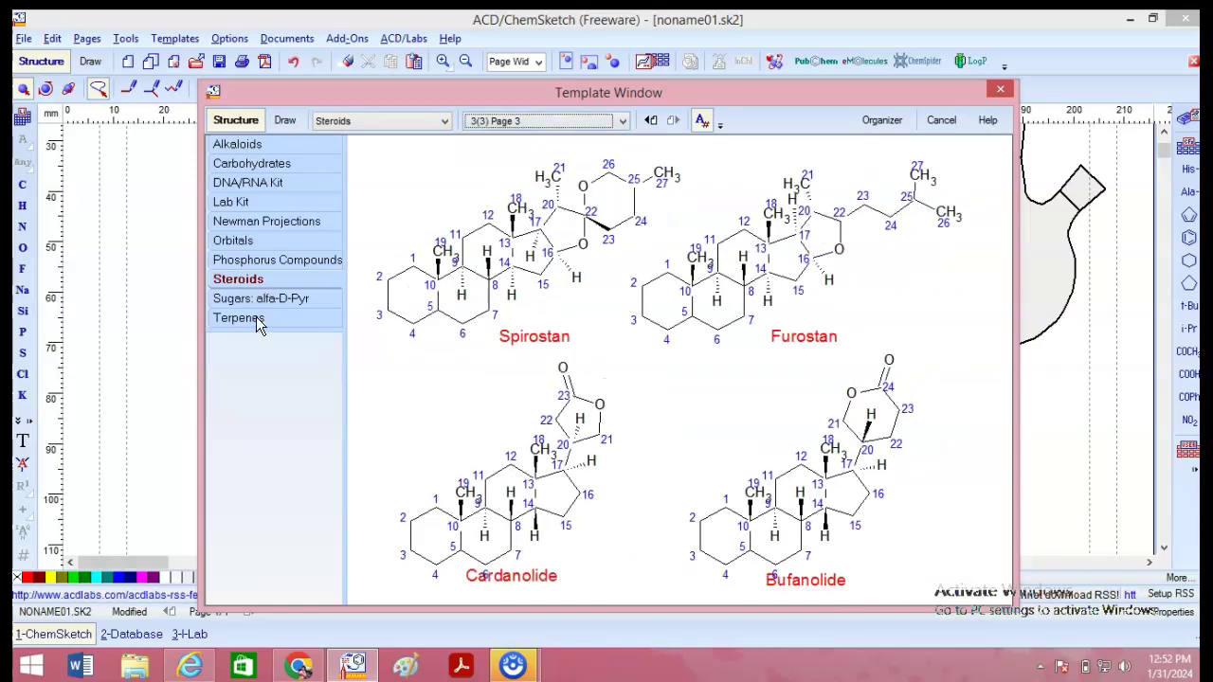
# Look through the Sugars: alfa-D-Pyr templates, including the Haworth Formulae, Chair Presentations, Fisher Projections and Stereo Projections pages.
pyautogui.click(275, 300)
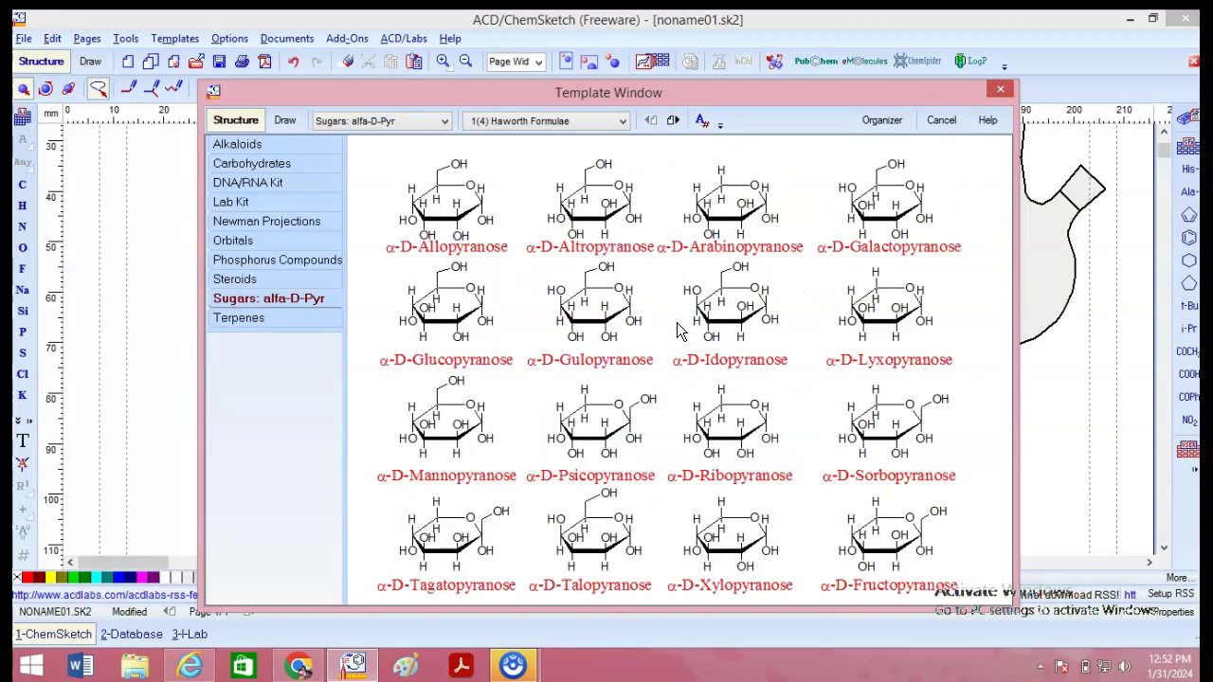
pyautogui.click(607, 120)
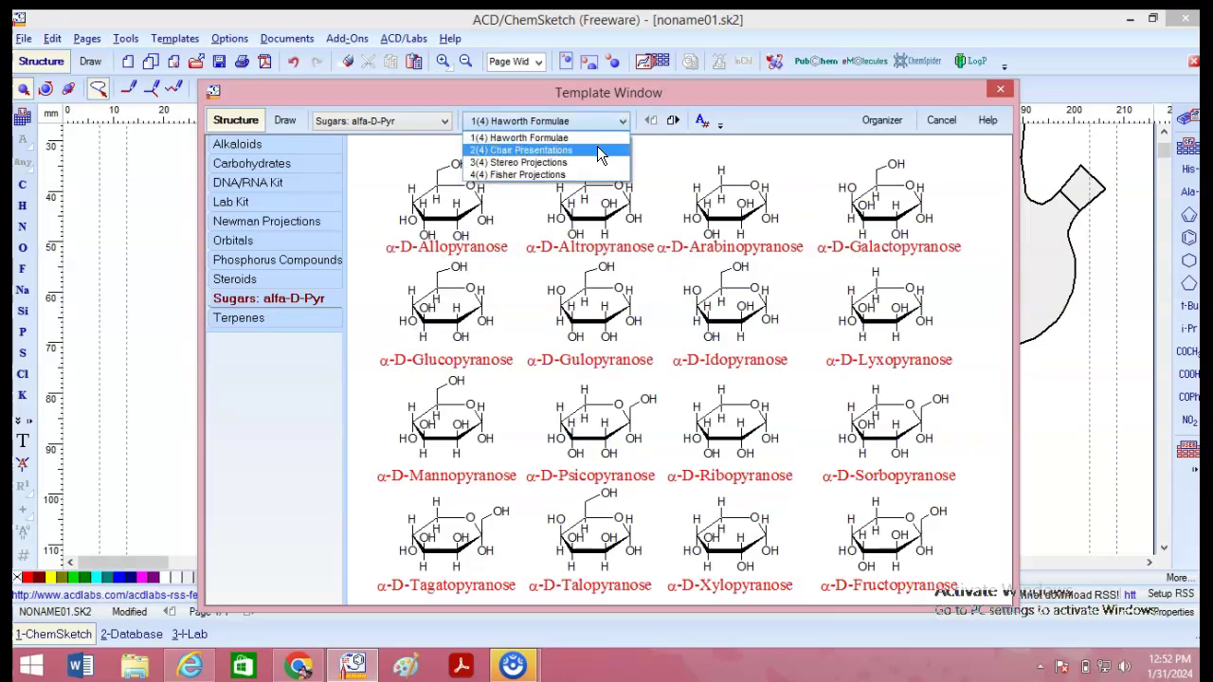
pyautogui.click(597, 147)
pyautogui.scroll(-2, 782, 375)
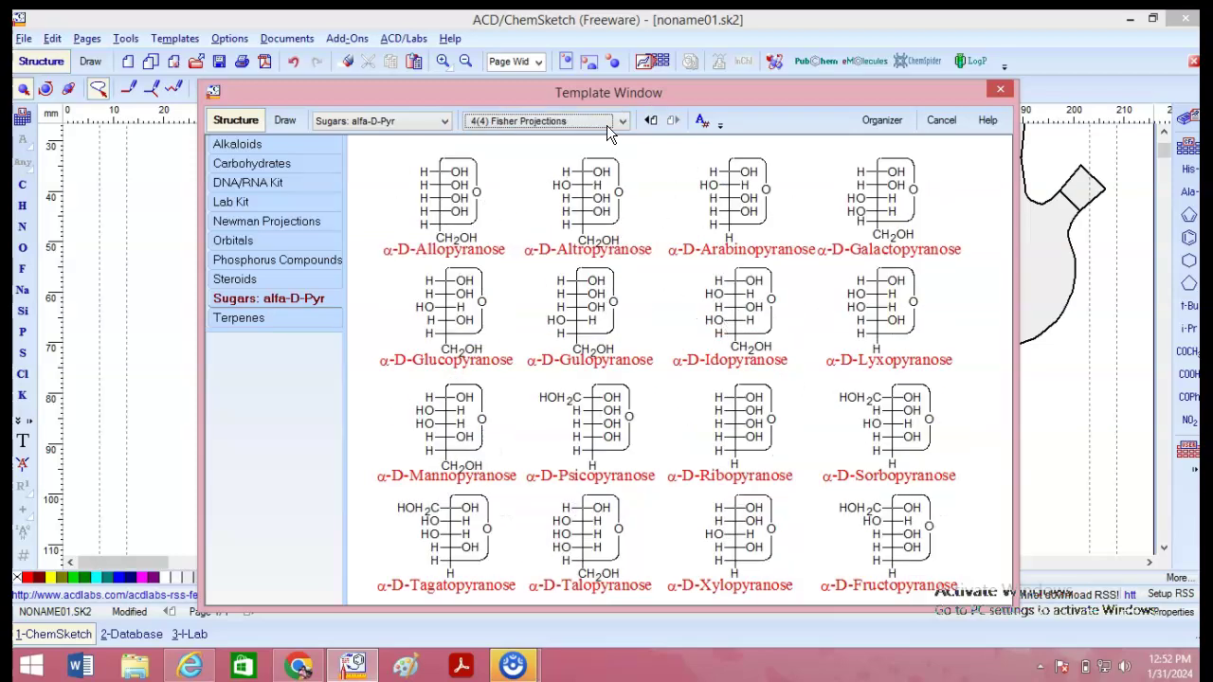
pyautogui.click(607, 123)
pyautogui.click(574, 165)
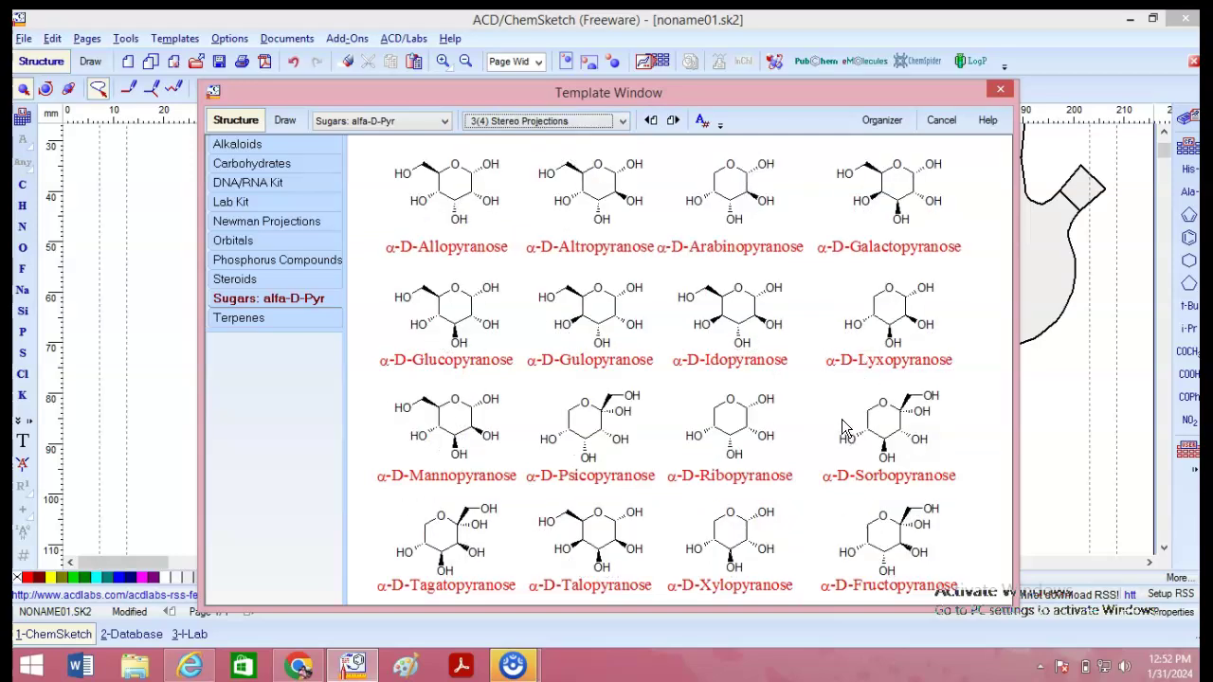
# Look through all five pages of the Terpenes templates, from ab - da to st - ur.
pyautogui.click(281, 322)
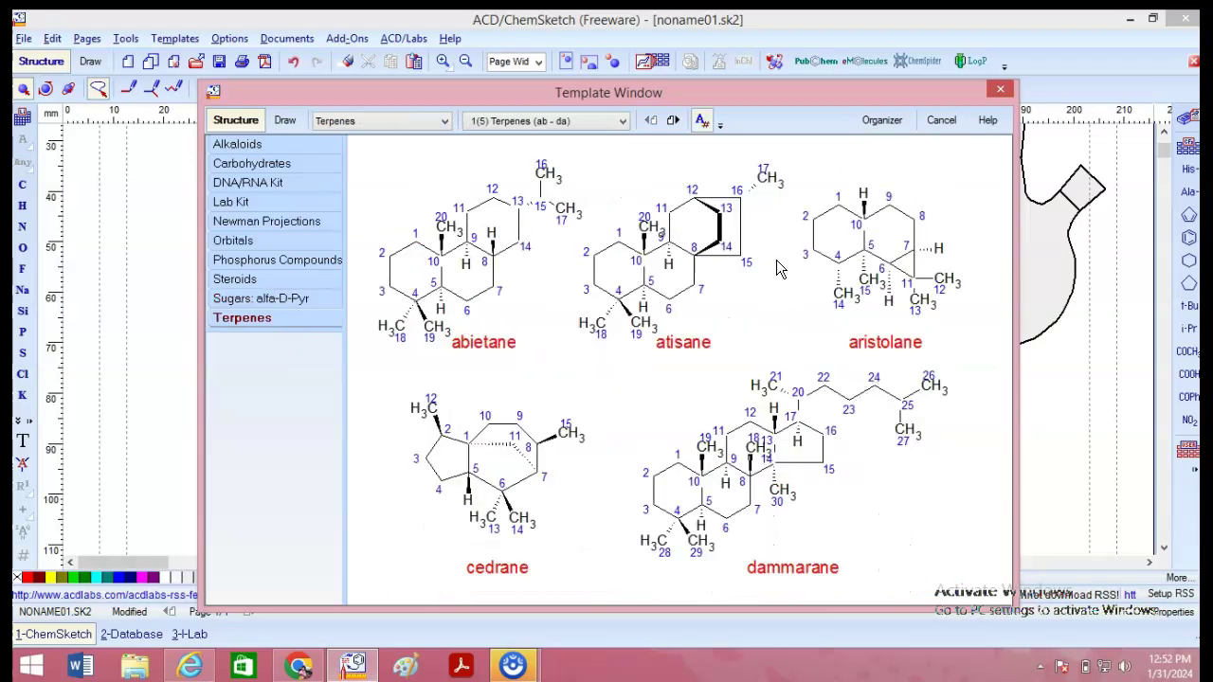
pyautogui.click(516, 124)
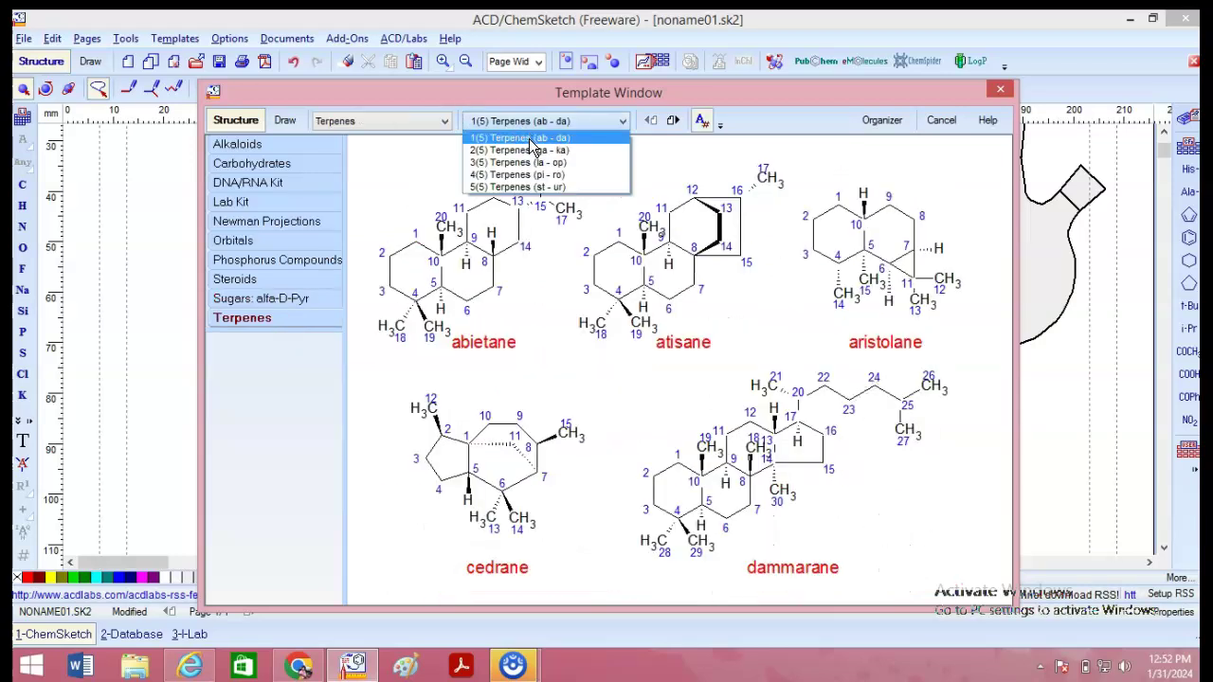
pyautogui.click(531, 151)
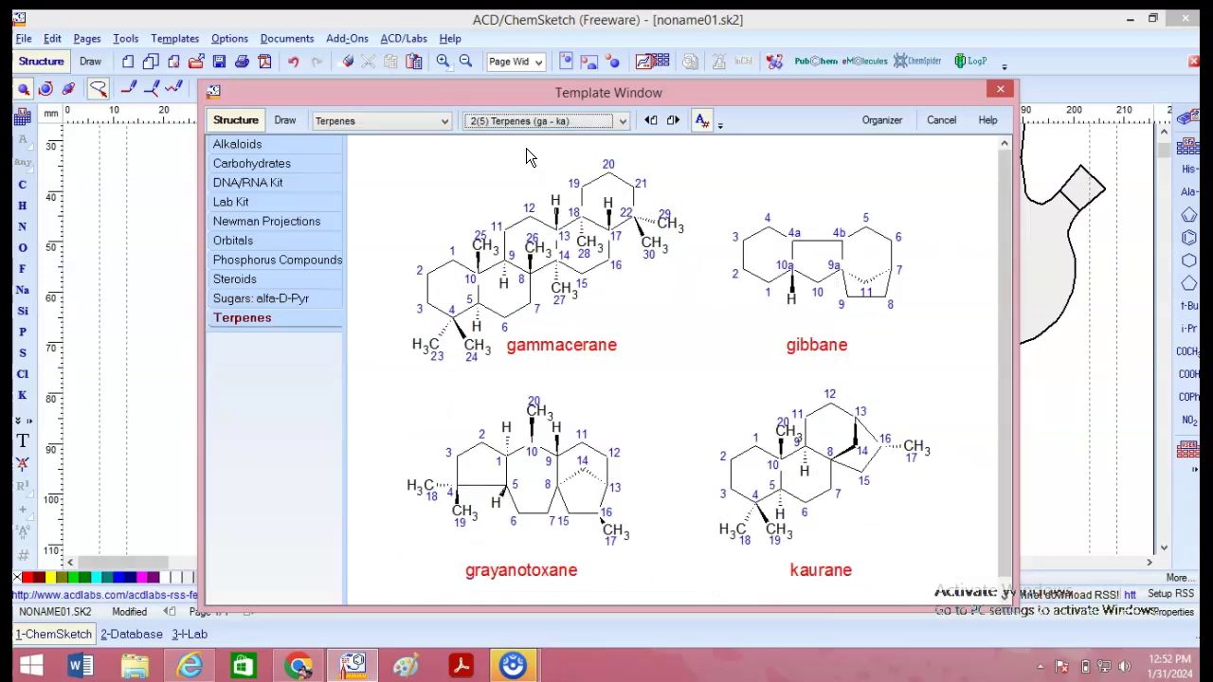
pyautogui.click(540, 122)
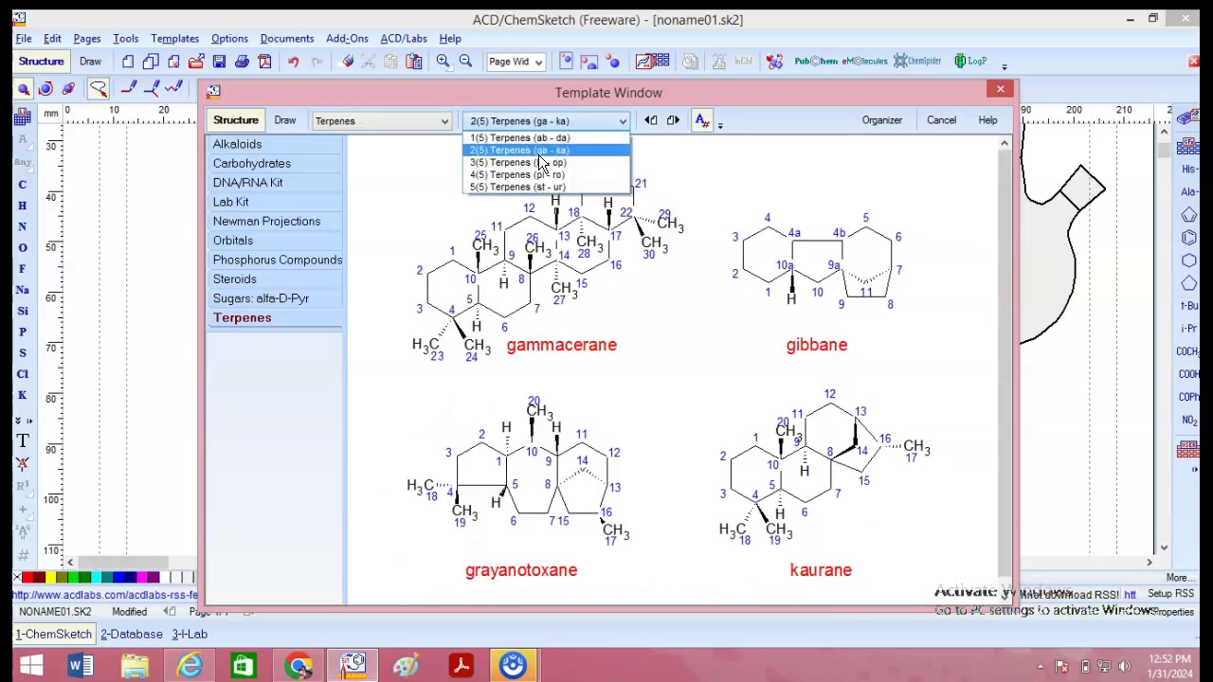
pyautogui.click(540, 166)
pyautogui.click(544, 122)
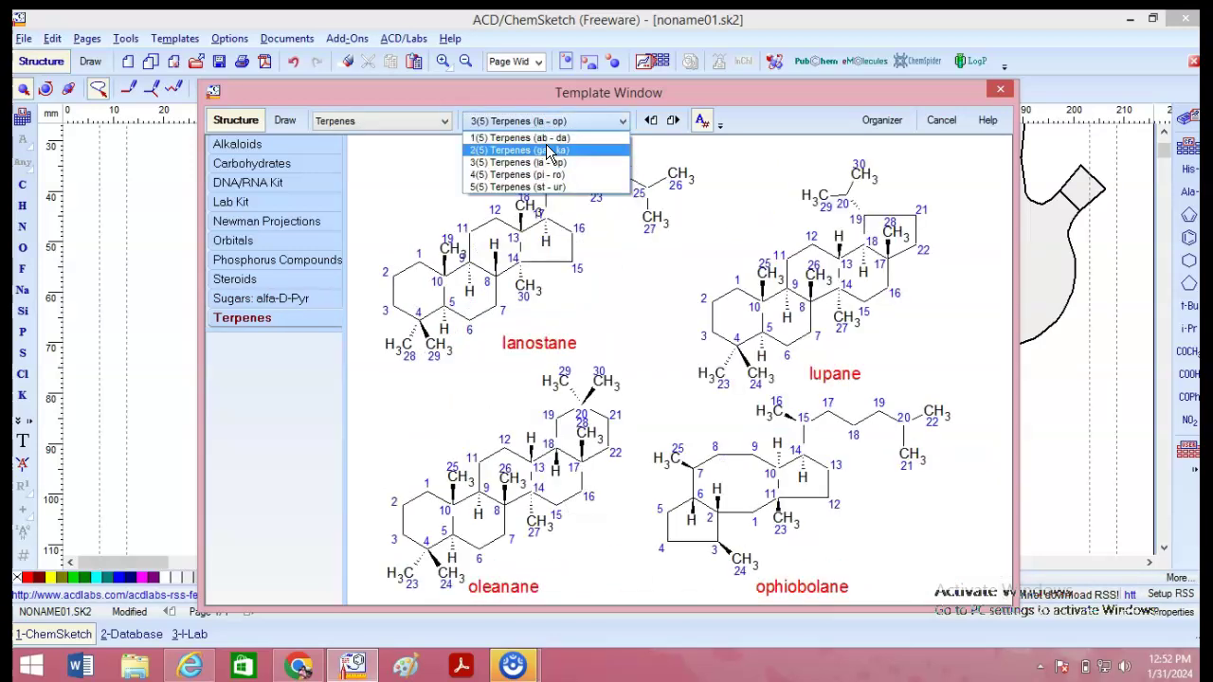
pyautogui.click(548, 177)
pyautogui.click(546, 123)
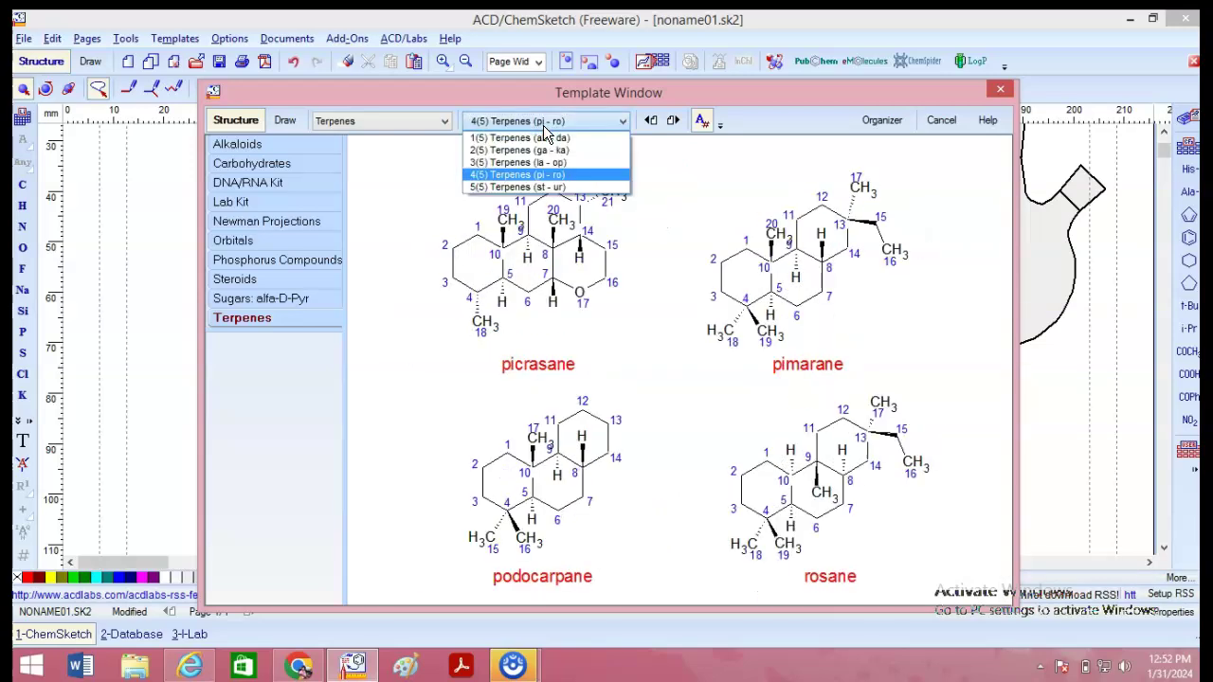
pyautogui.click(550, 187)
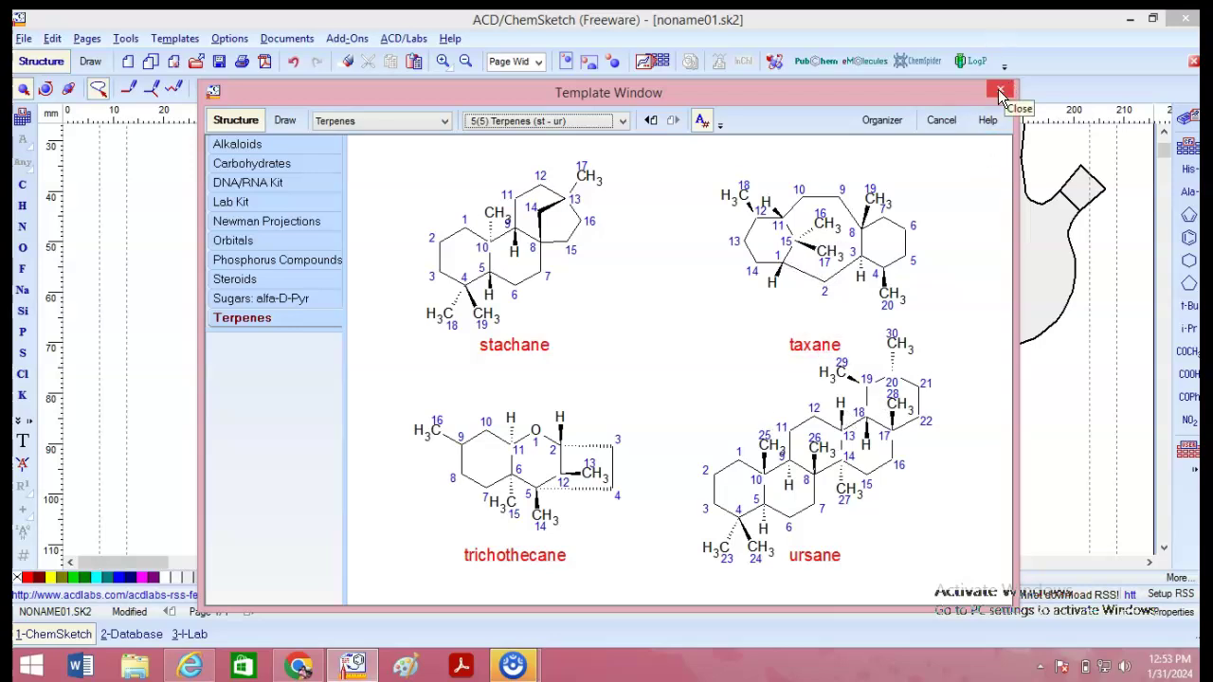
# Switch the template library to Draw mode and view the Fullerenes, HPLC and Lab Kit template sets.
pyautogui.click(286, 124)
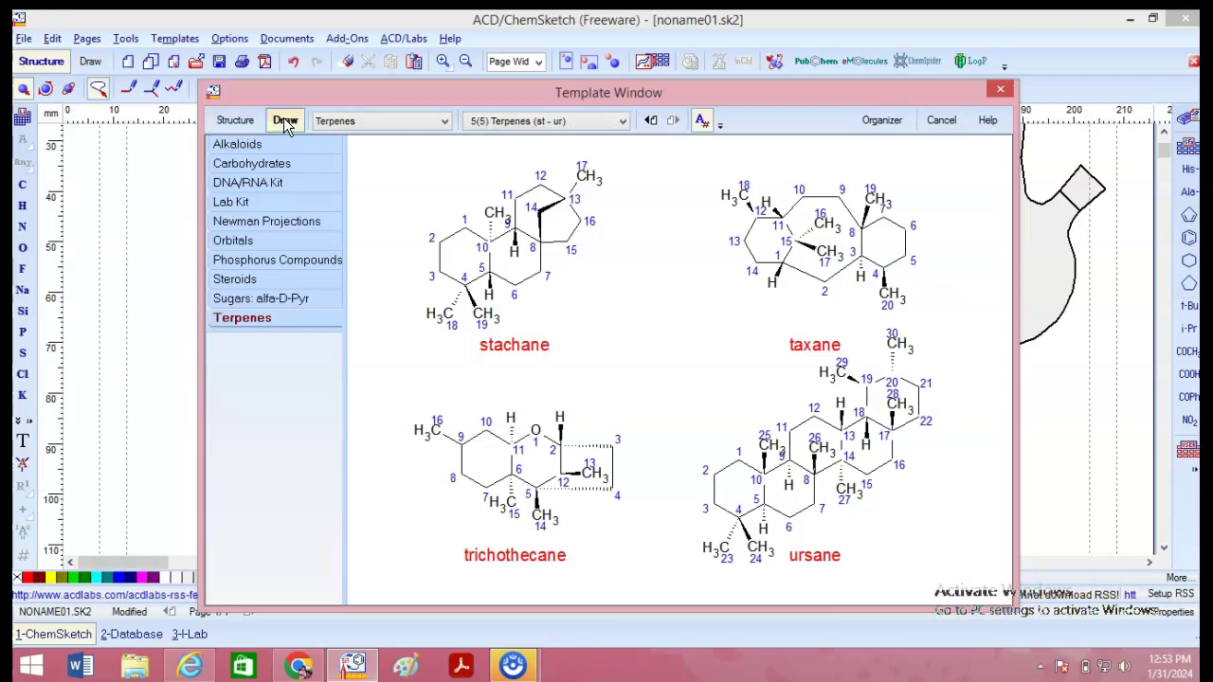
pyautogui.click(396, 118)
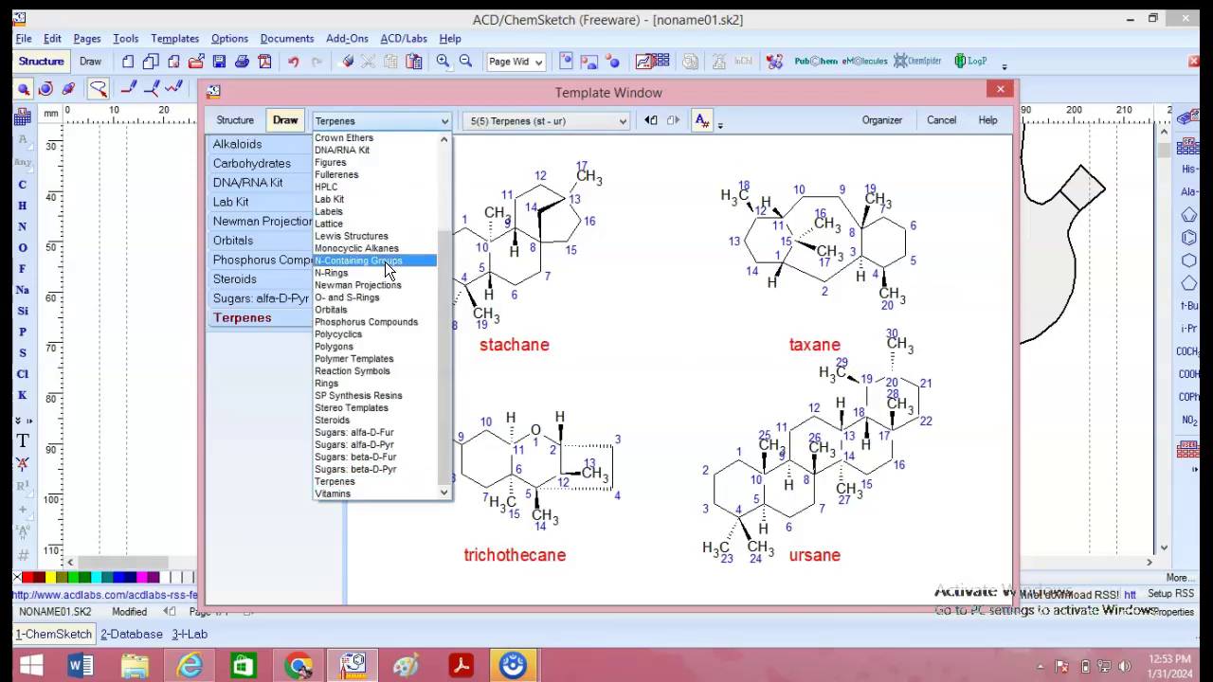
pyautogui.click(398, 175)
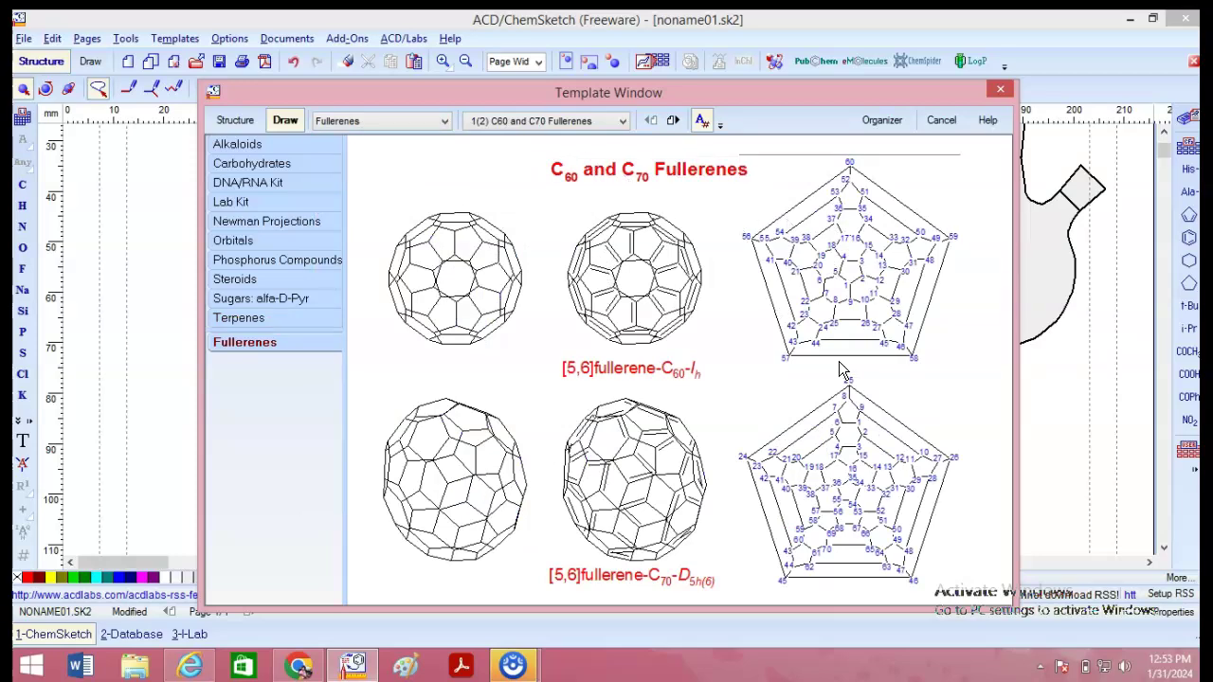
pyautogui.click(399, 121)
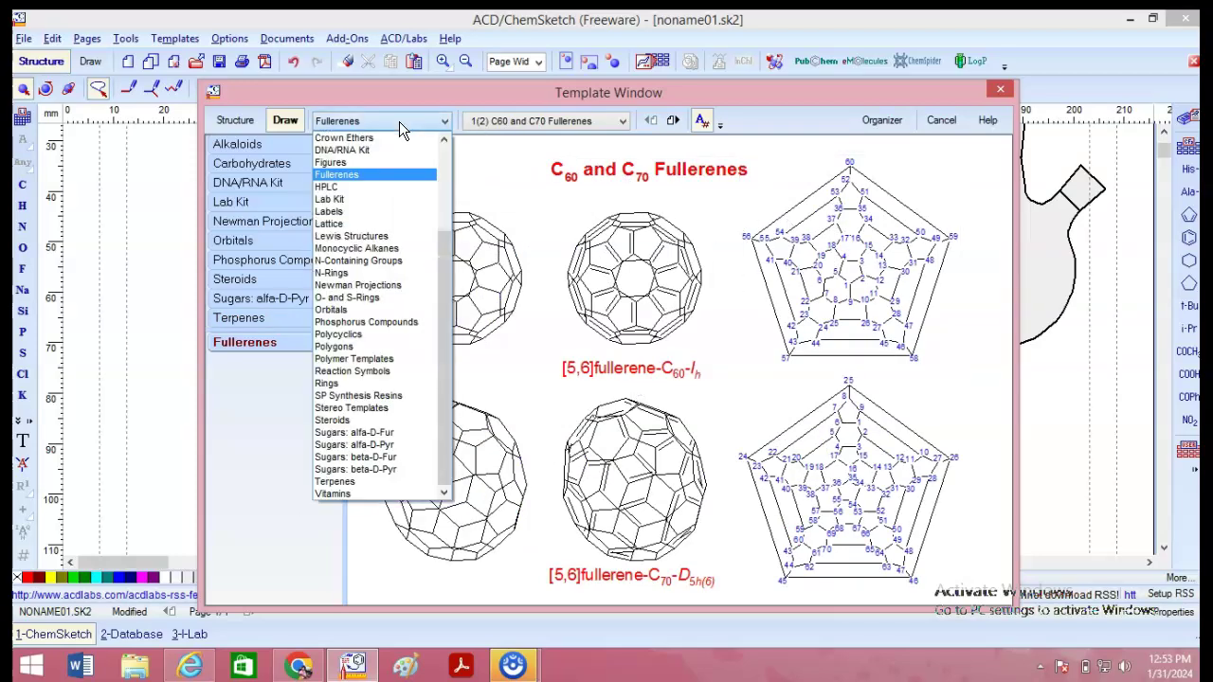
pyautogui.click(377, 185)
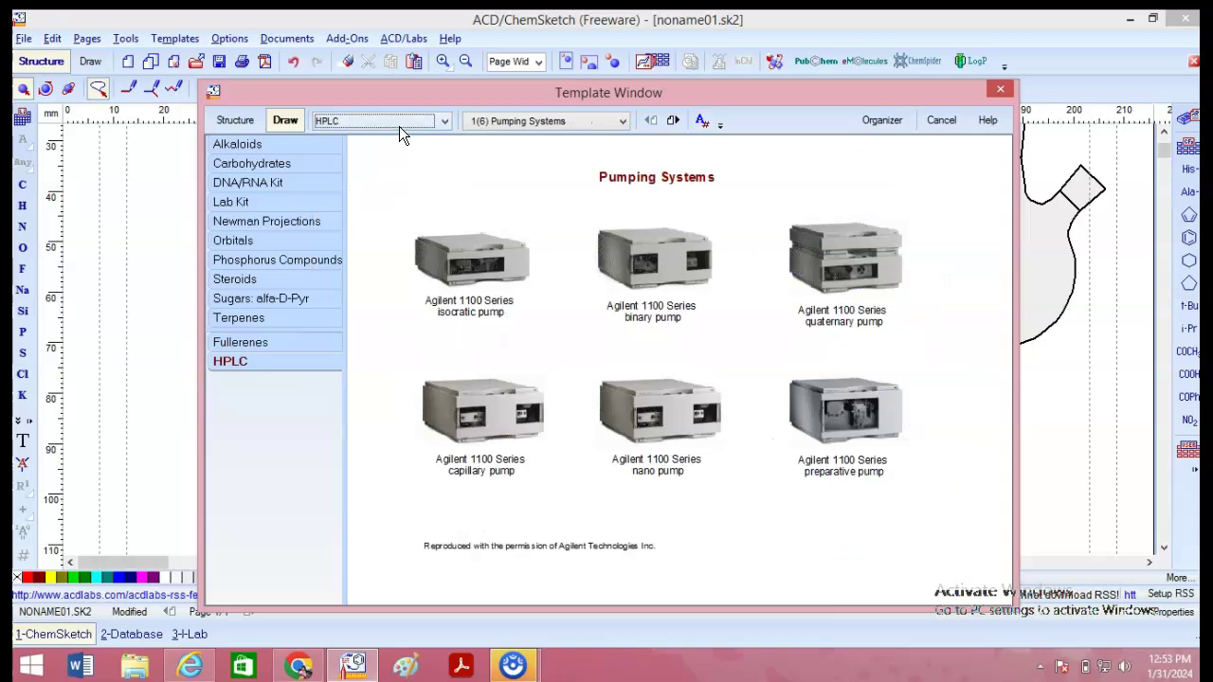
pyautogui.click(399, 124)
pyautogui.click(384, 200)
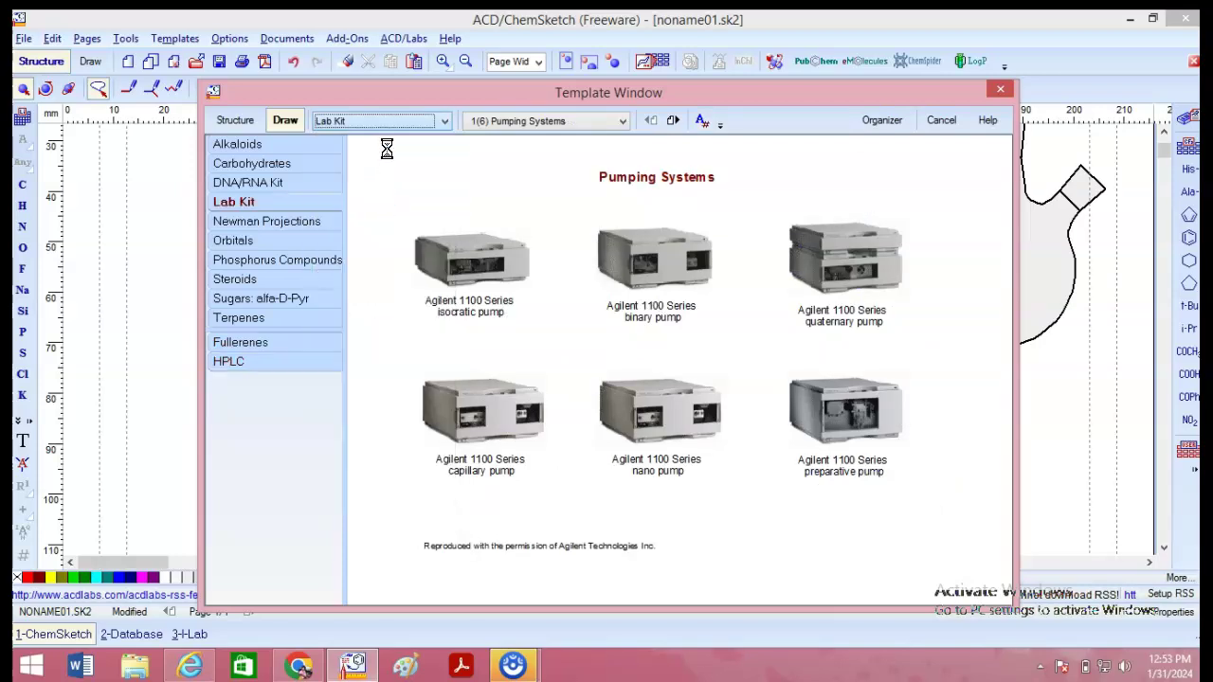
# View the hazard symbols in the Labels template set and the crystal systems in the Lattice set.
pyautogui.click(394, 122)
pyautogui.click(384, 212)
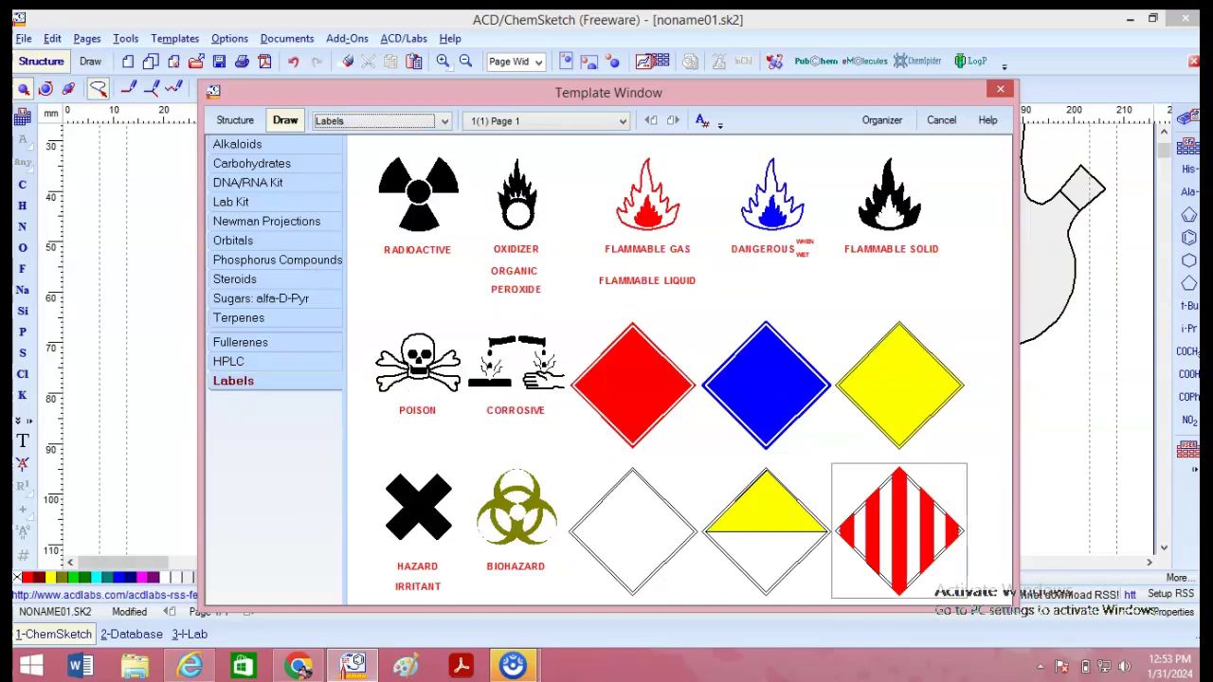
pyautogui.scroll(-1, 607, 368)
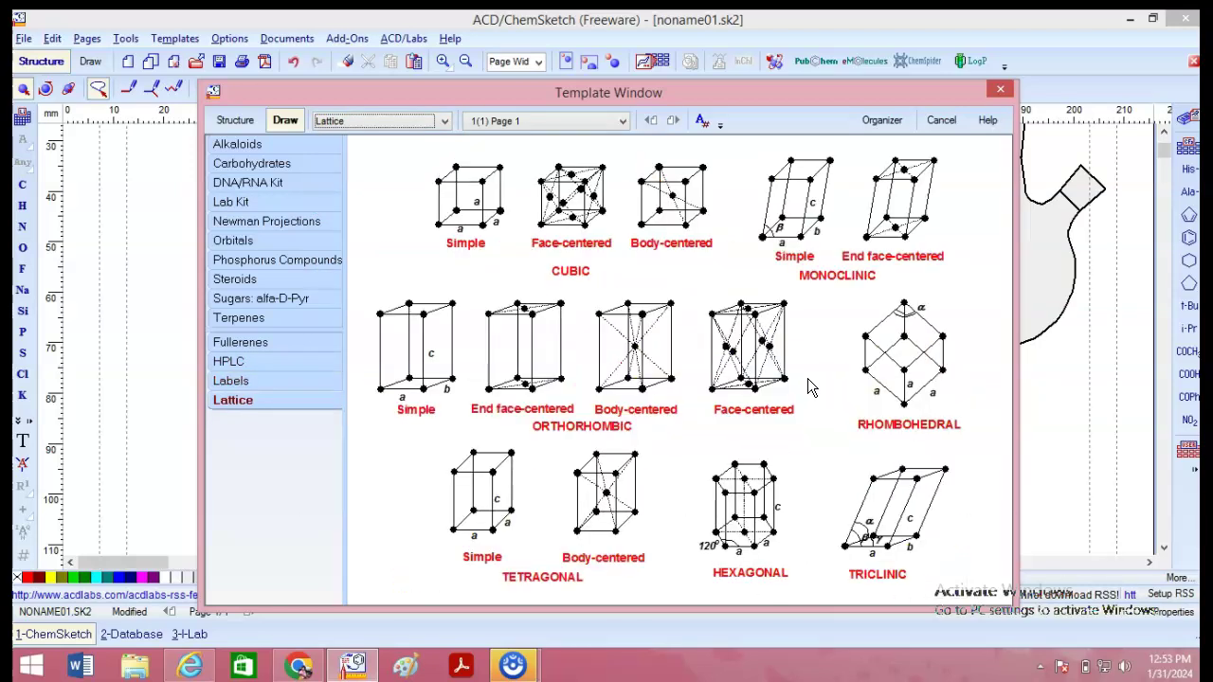
pyautogui.scroll(1, 806, 379)
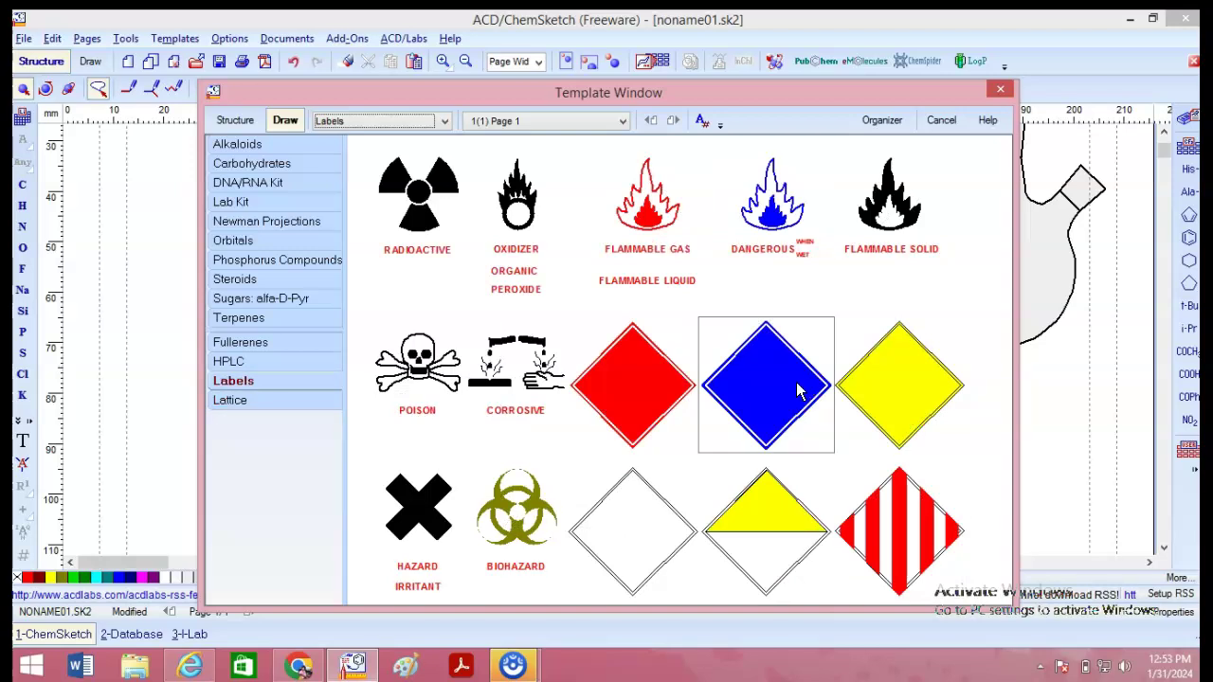
pyautogui.click(246, 400)
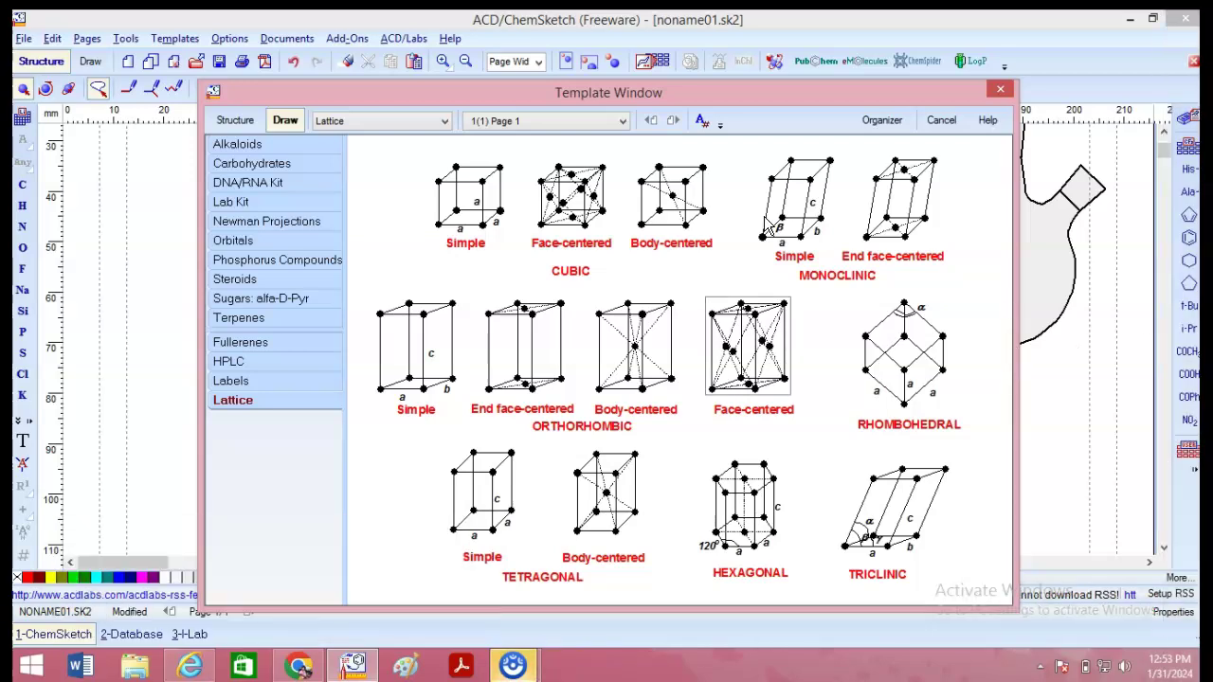
# View the Rings template set and the Vitamins (A-B) page of the Vitamins set.
pyautogui.click(407, 124)
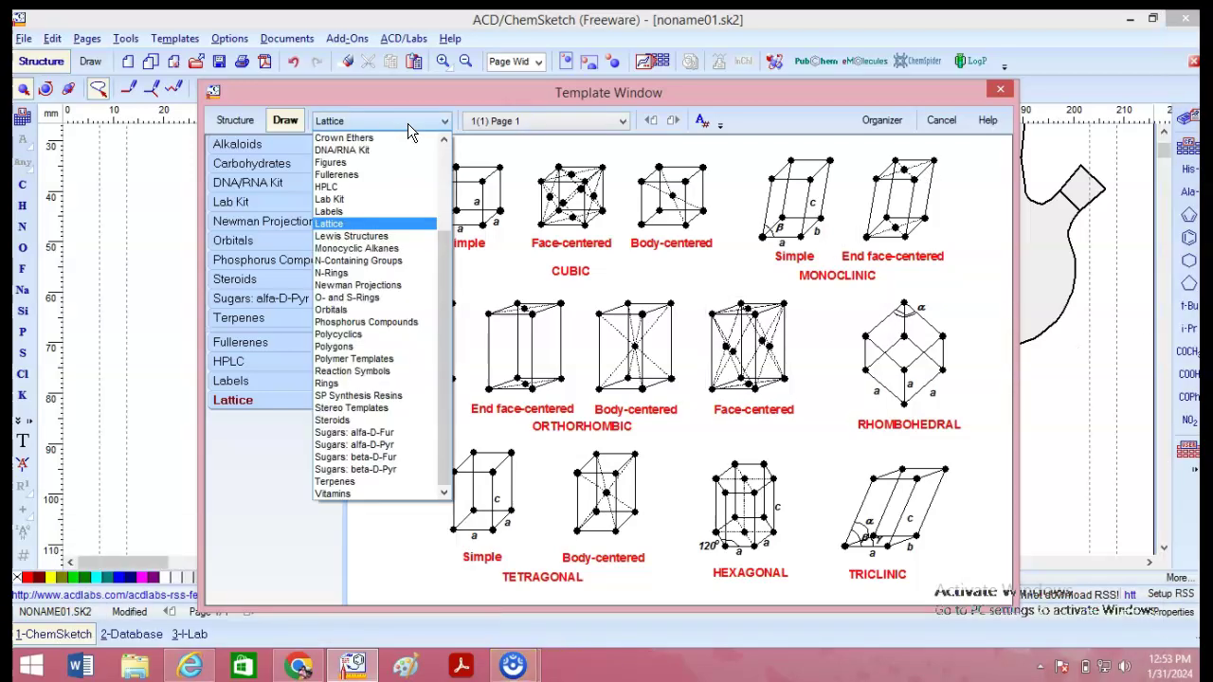
pyautogui.click(397, 383)
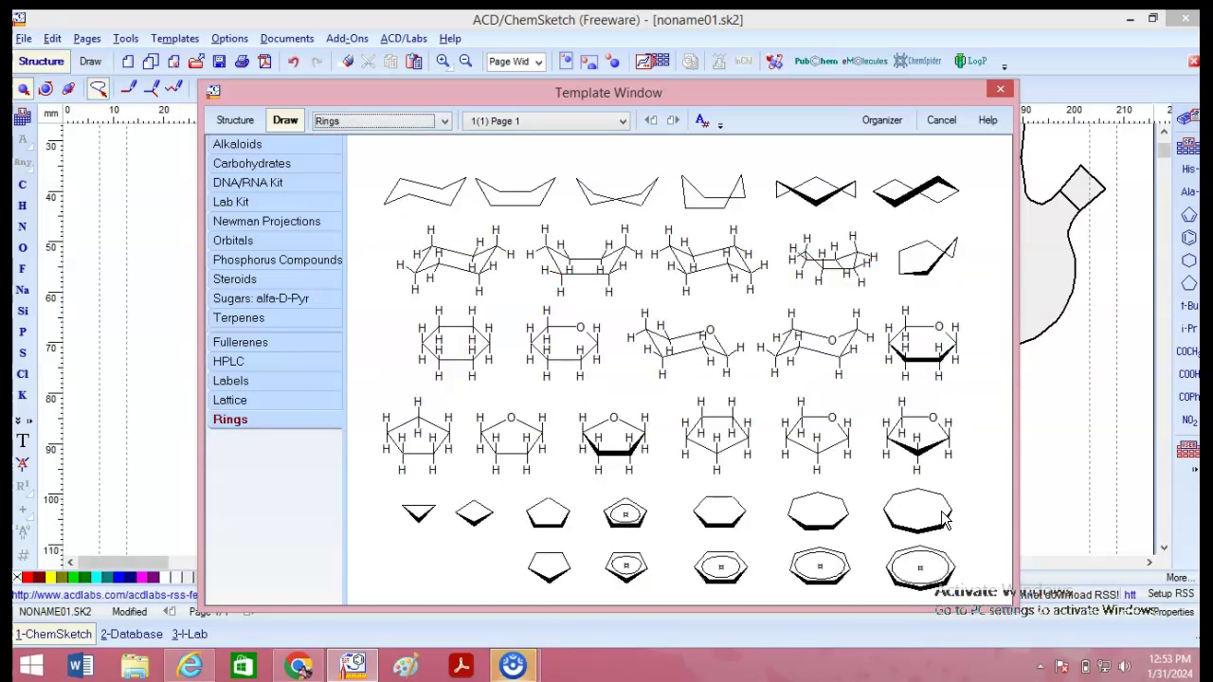
pyautogui.click(372, 121)
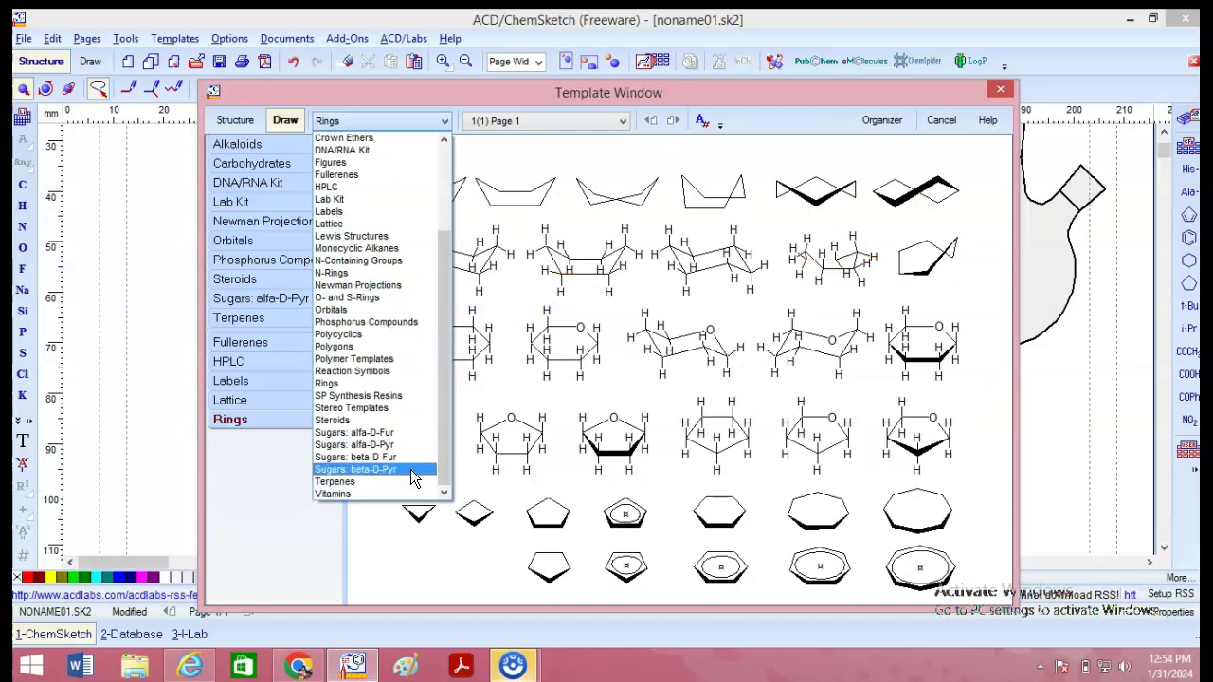
pyautogui.click(399, 494)
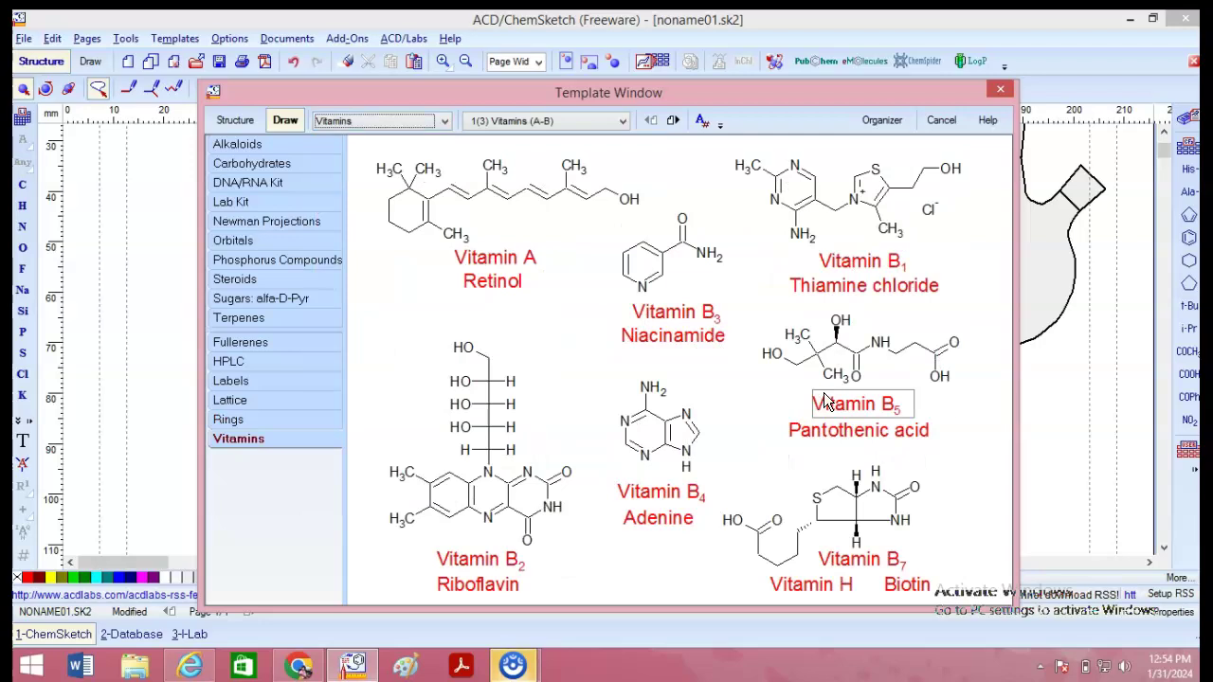
# Close the template library and place a benzene ring on the empty page area to the lower left of the Bunsen burner.
pyautogui.click(1001, 95)
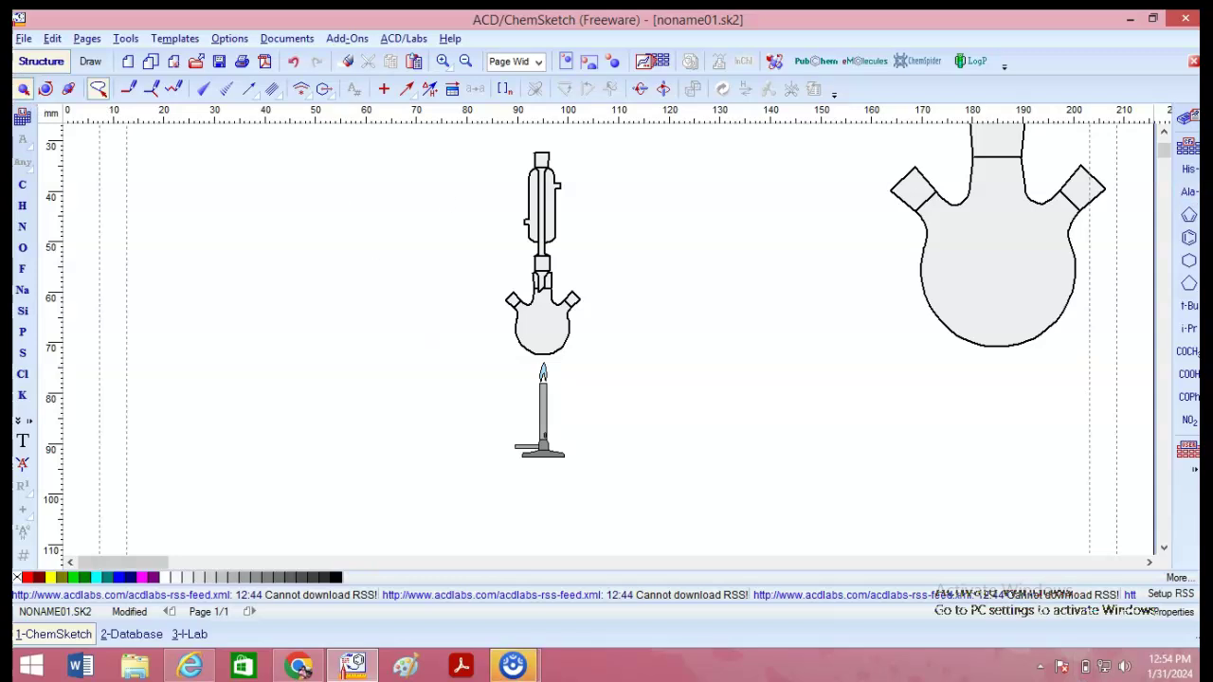
pyautogui.click(1188, 236)
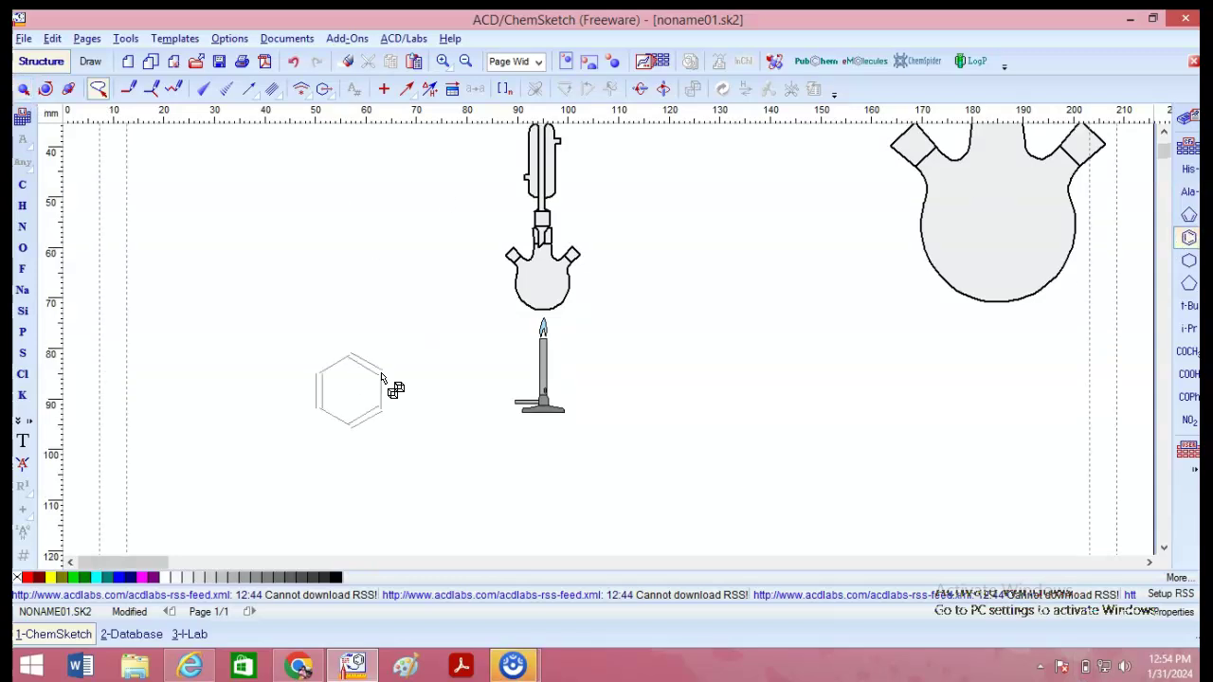
pyautogui.scroll(-2, 341, 394)
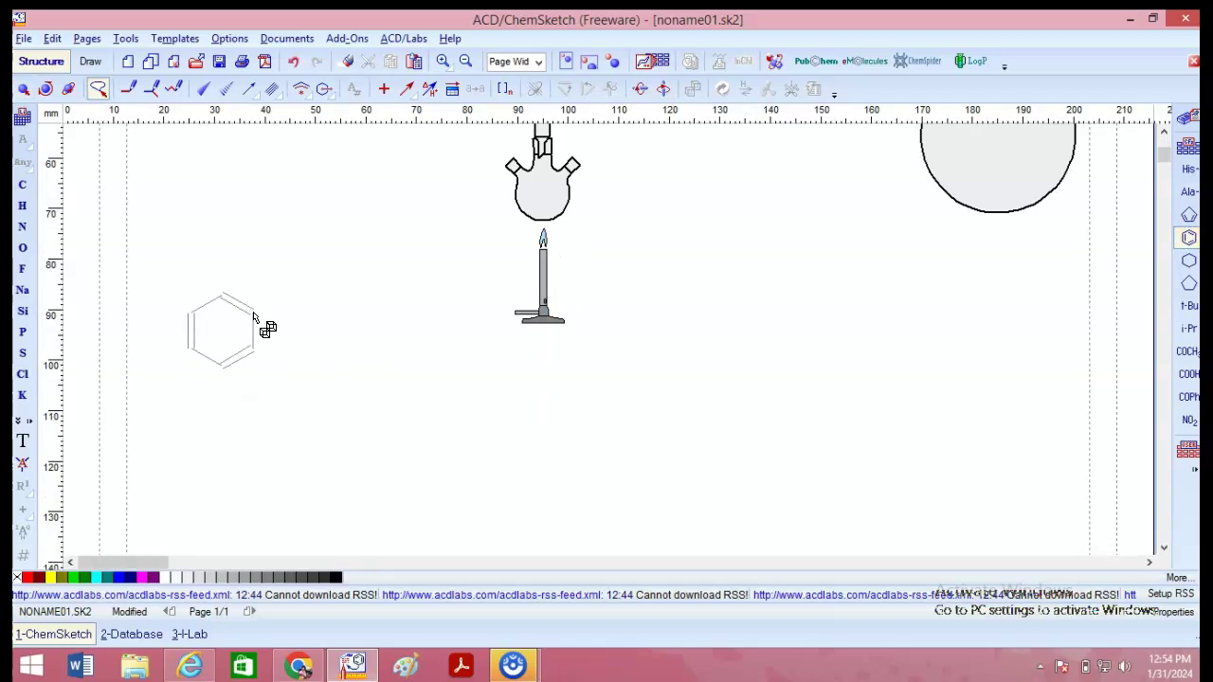
pyautogui.click(254, 318)
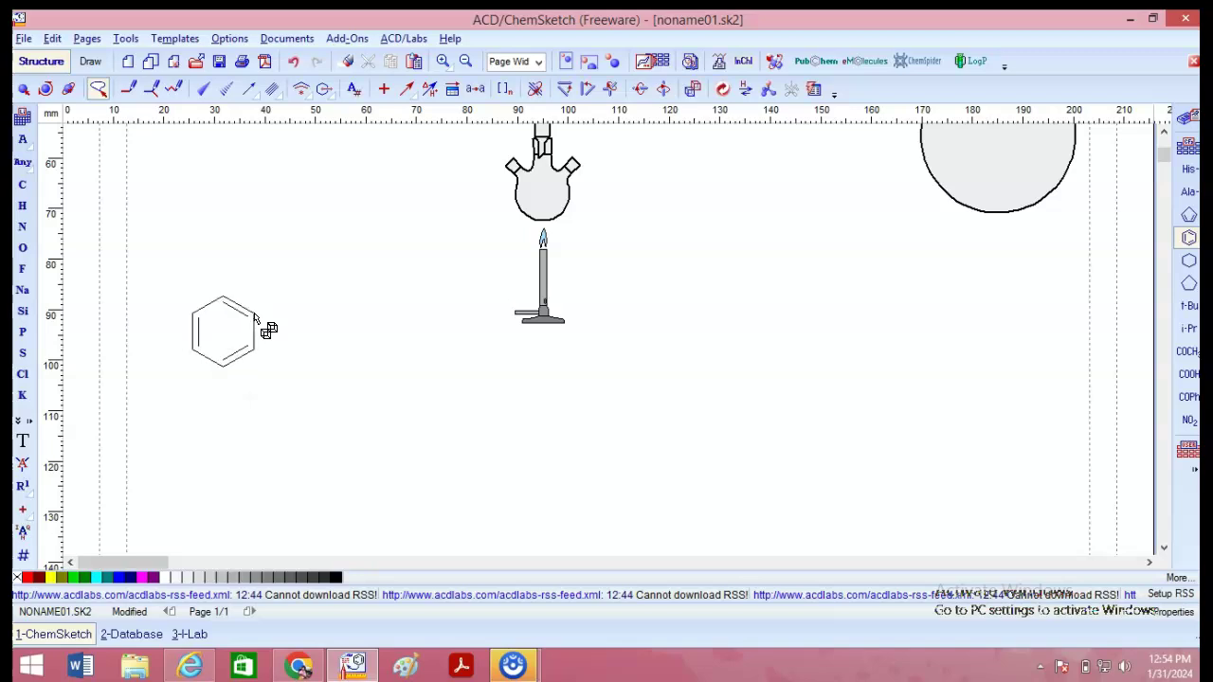
# Add carbon substituents to the benzene ring's upper-right and top carbons to form two adjacent methyl groups.
pyautogui.click(23, 185)
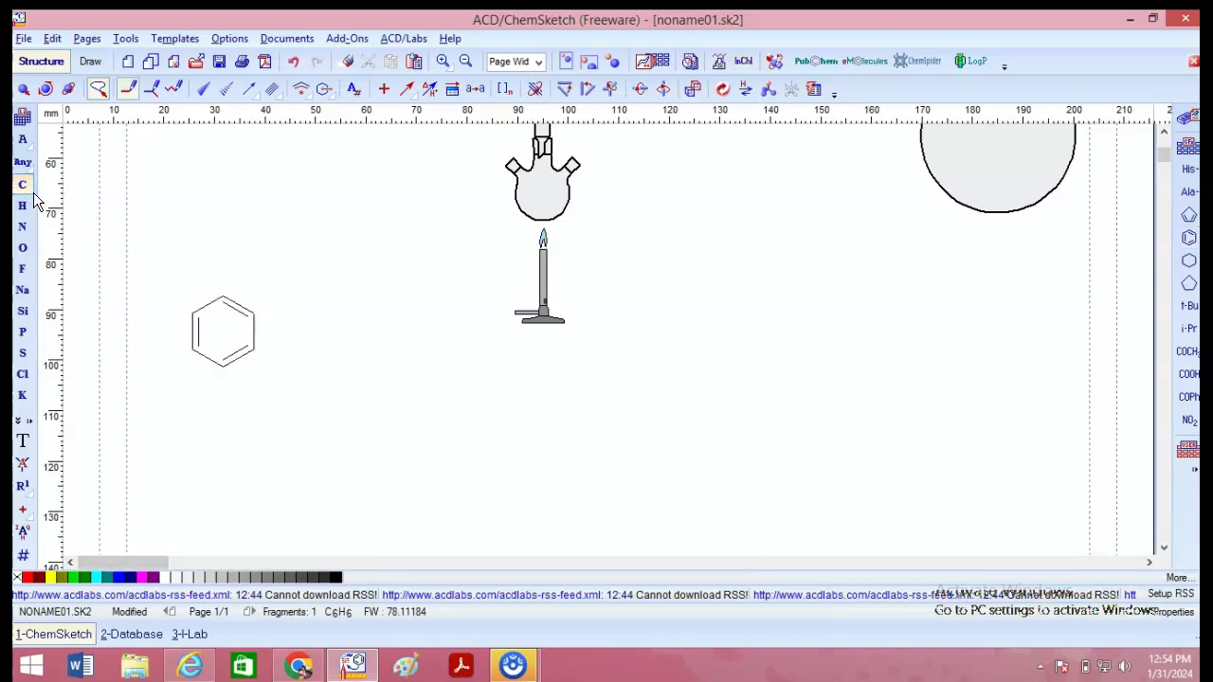
pyautogui.moveTo(254, 314); pyautogui.dragTo(285, 303)
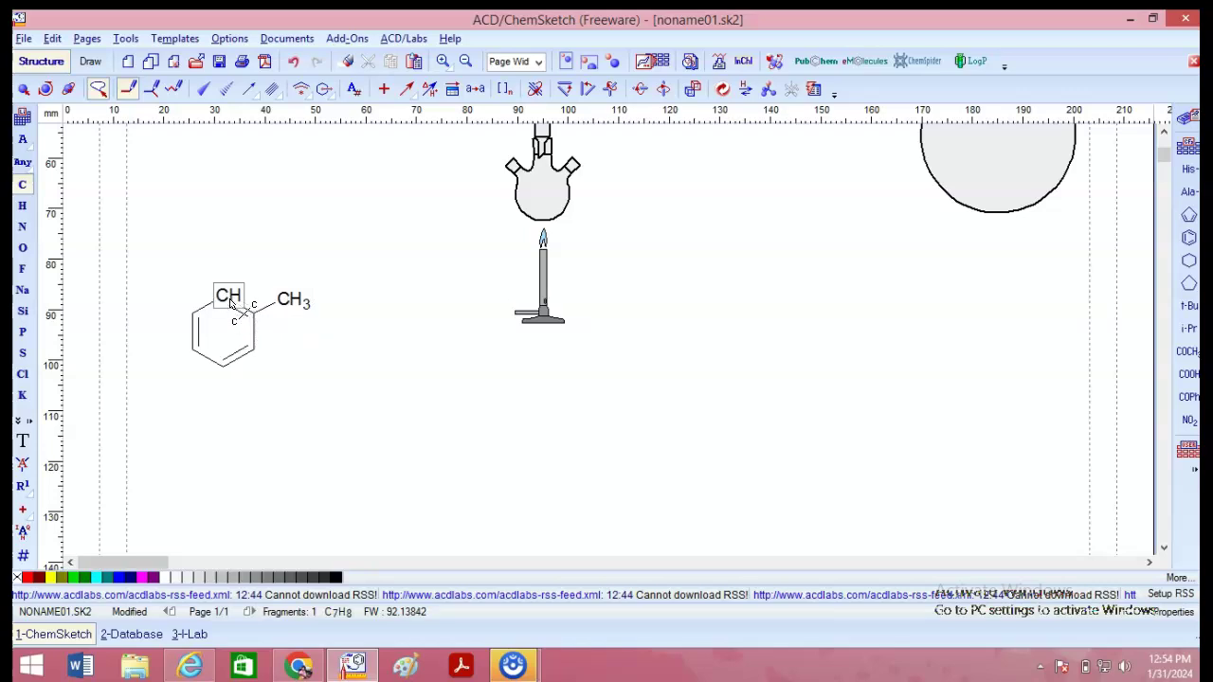
pyautogui.moveTo(225, 262); pyautogui.dragTo(225, 264)
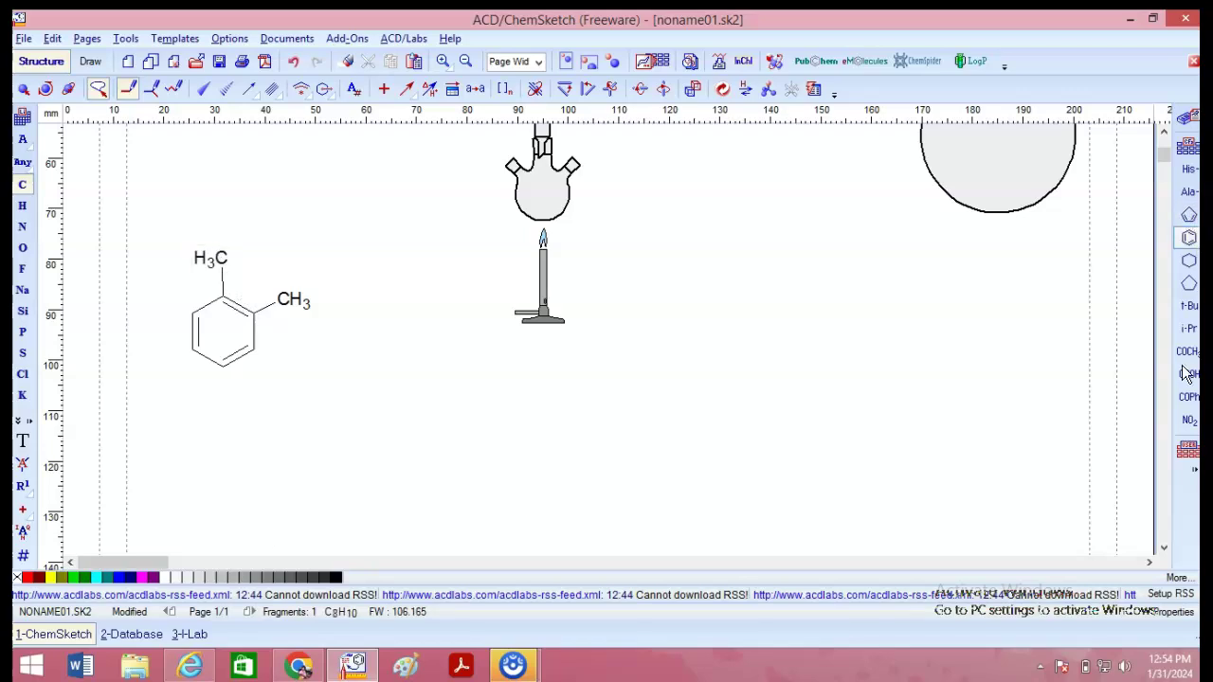
# Attach an isopropyl group to the ring's bottom carbon and extend its right-hand methyl with a chain of three more carbons.
pyautogui.click(1189, 328)
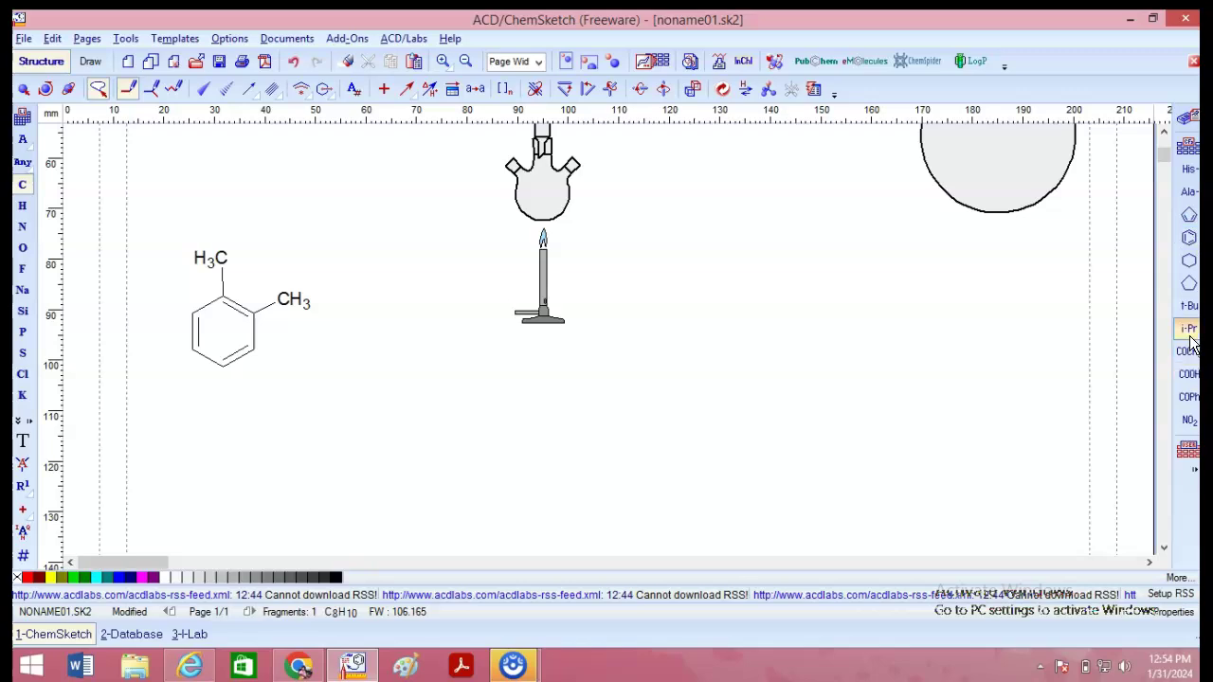
pyautogui.click(224, 371)
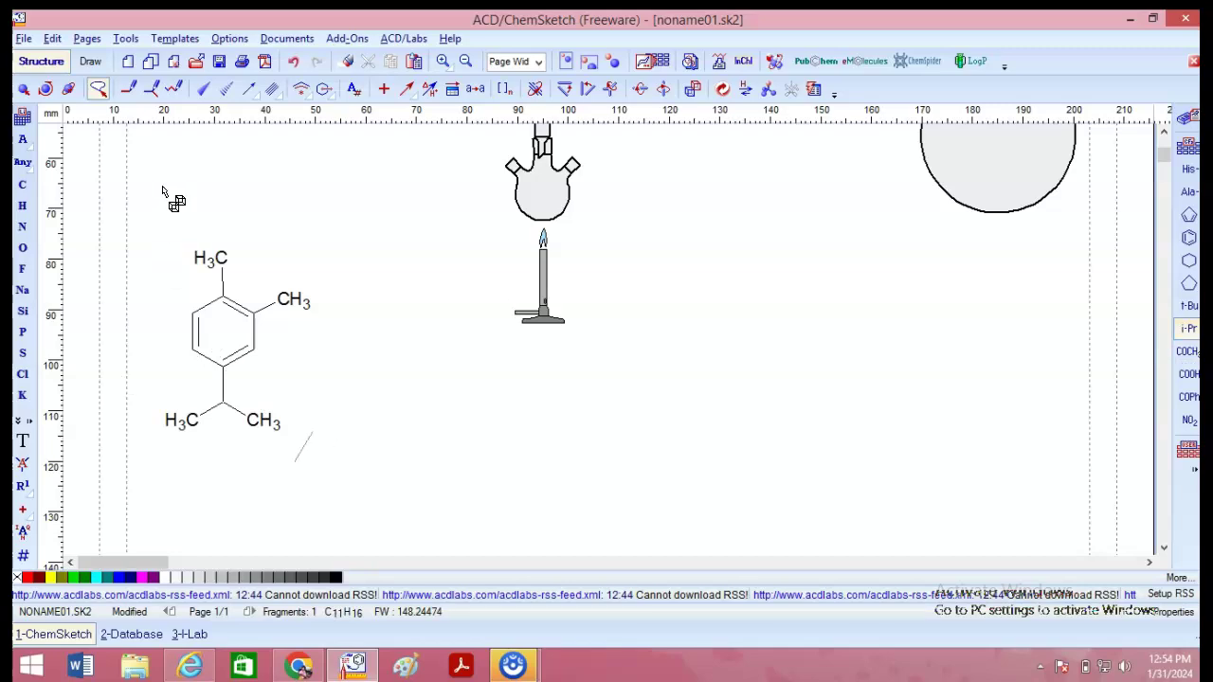
pyautogui.click(23, 185)
pyautogui.moveTo(301, 424)
pyautogui.mouseDown()
pyautogui.moveTo(334, 408)
pyautogui.moveTo(334, 358)
pyautogui.moveTo(299, 365)
pyautogui.mouseUp()
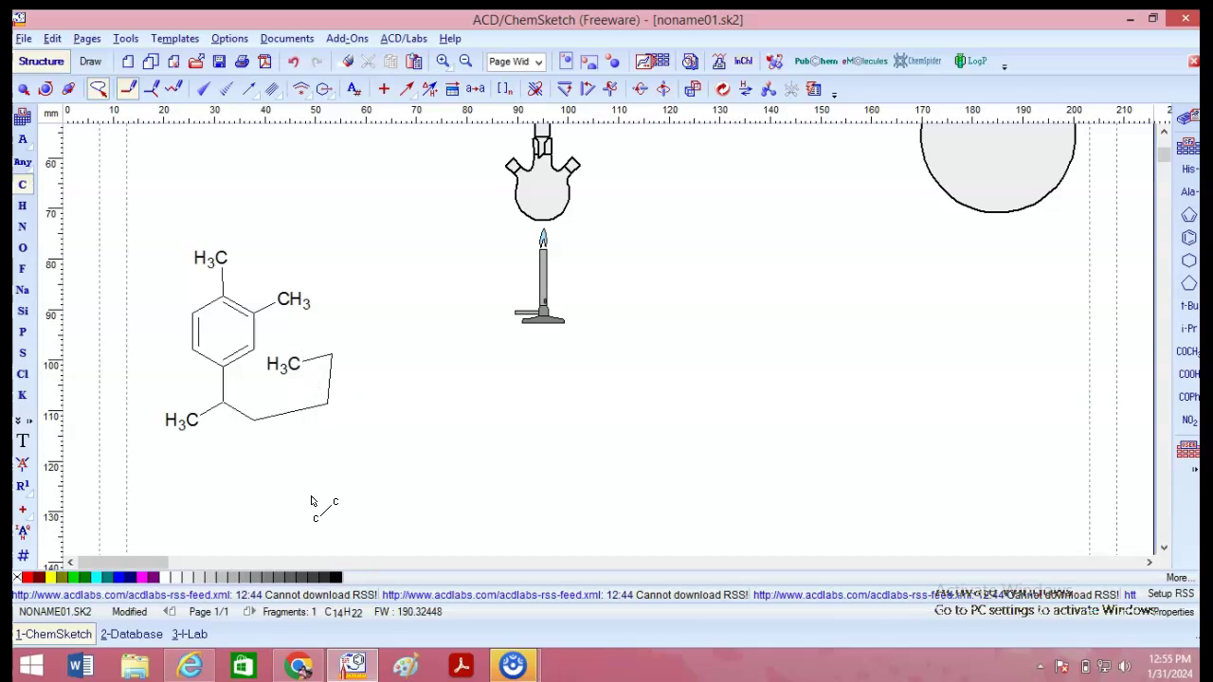
# Select the whole molecule and run Clean Structure to regularise its bond lengths and angles.
pyautogui.click(23, 90)
pyautogui.click(255, 384)
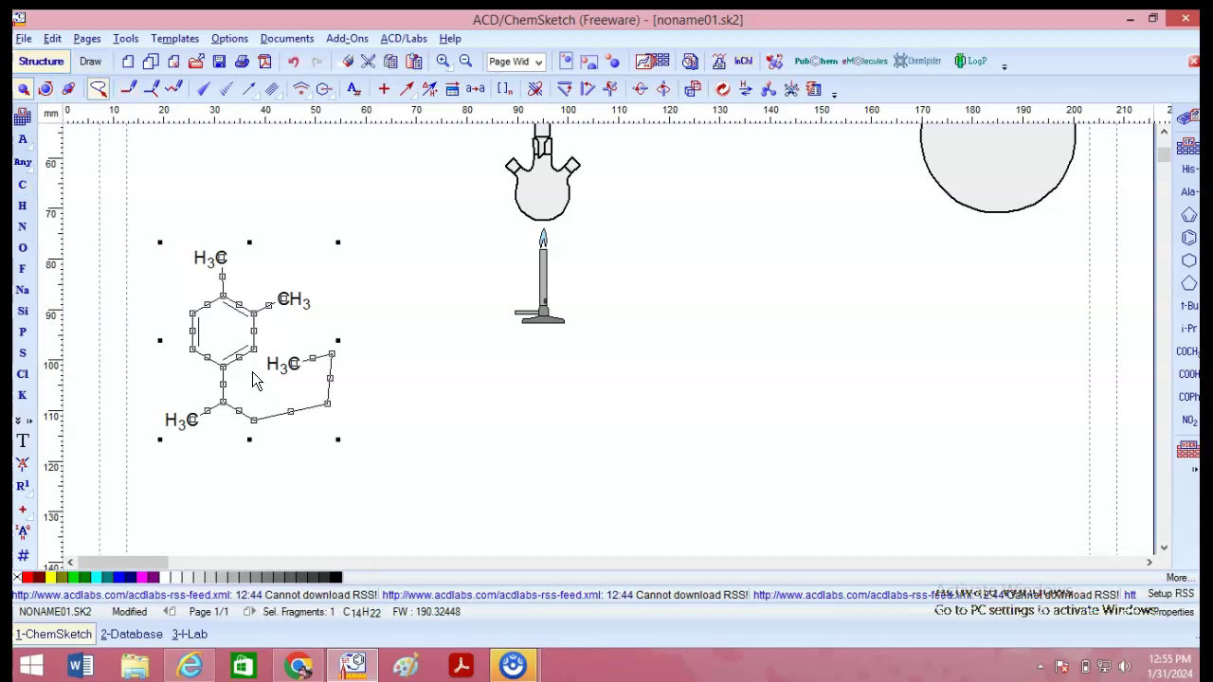
pyautogui.click(724, 92)
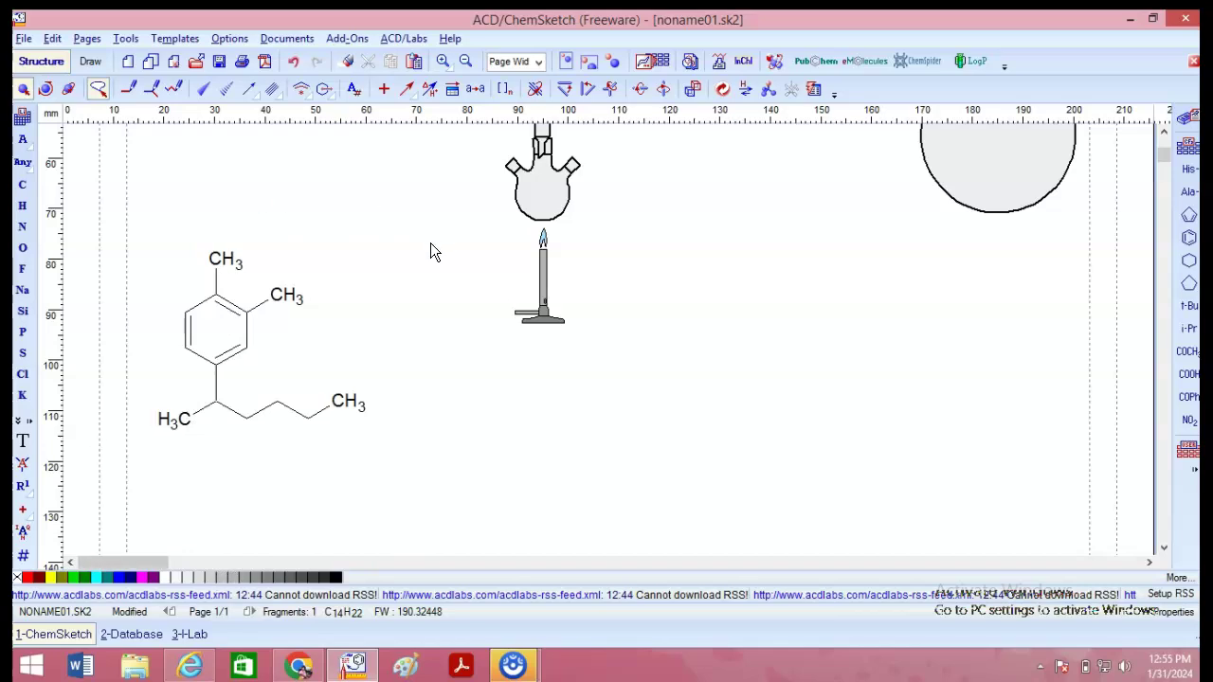
pyautogui.moveTo(76, 158)
pyautogui.mouseDown()
pyautogui.moveTo(272, 359)
pyautogui.moveTo(379, 445)
pyautogui.mouseUp()
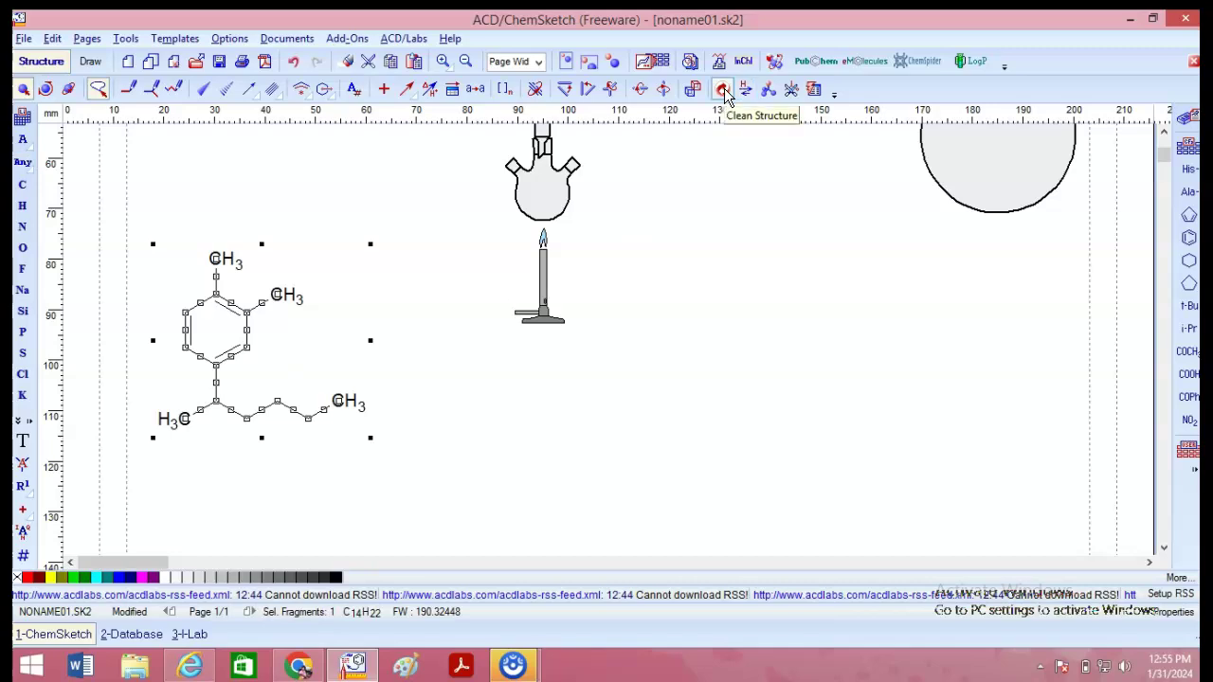
# Generate the chemical name for the selected substituted benzene structure.
pyautogui.click(440, 459)
pyautogui.click(312, 334)
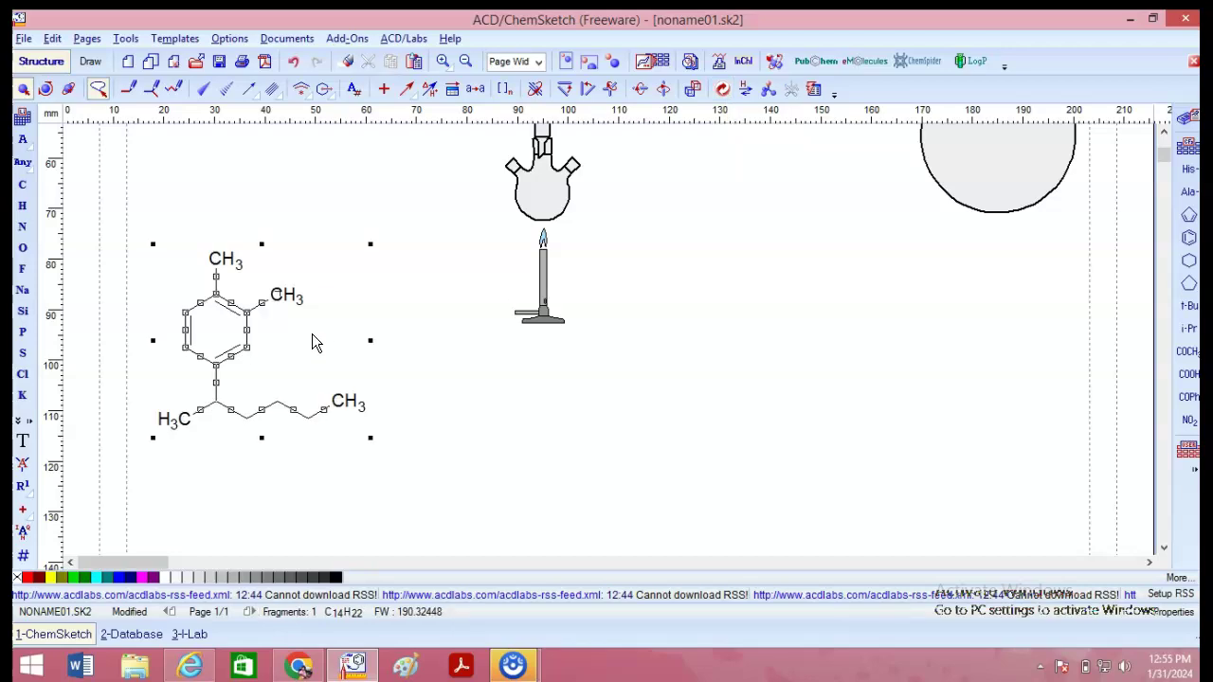
pyautogui.click(129, 38)
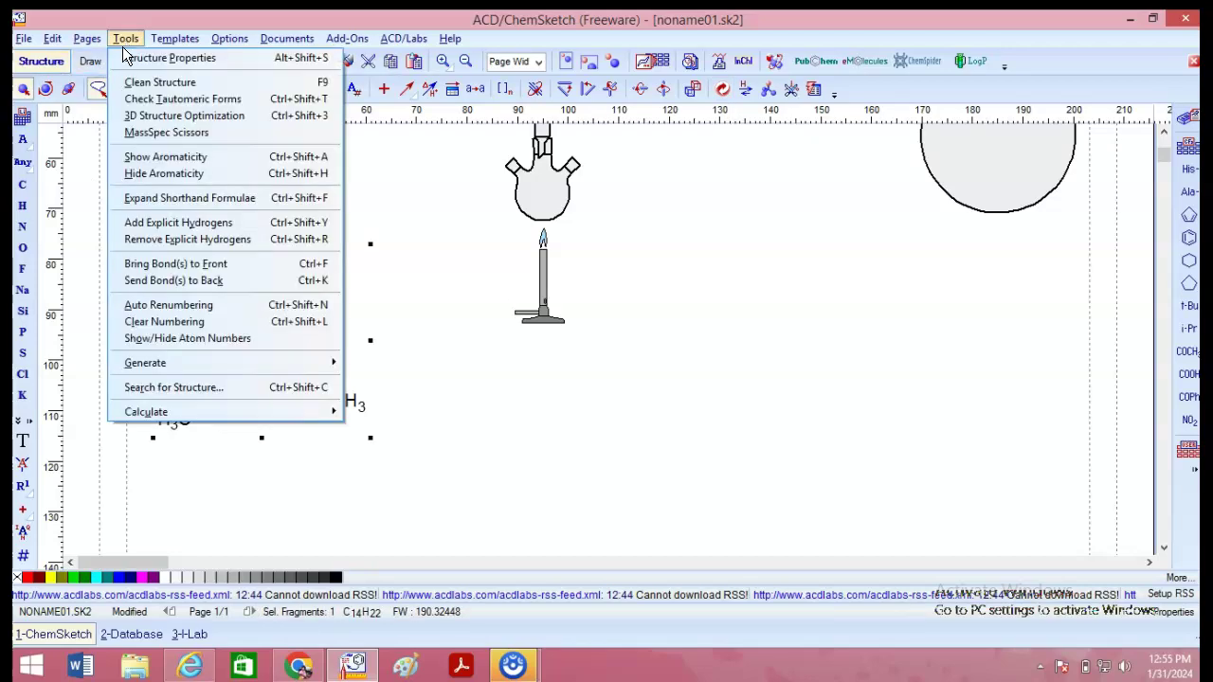
pyautogui.moveTo(228, 360)
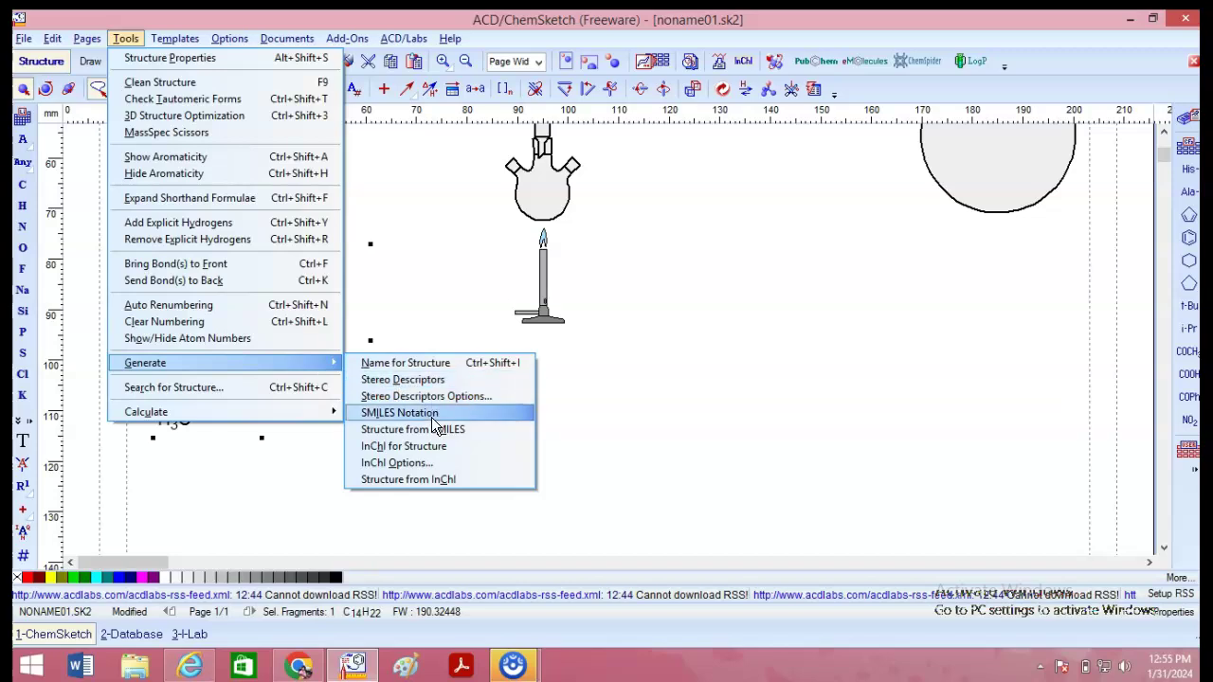
pyautogui.click(433, 362)
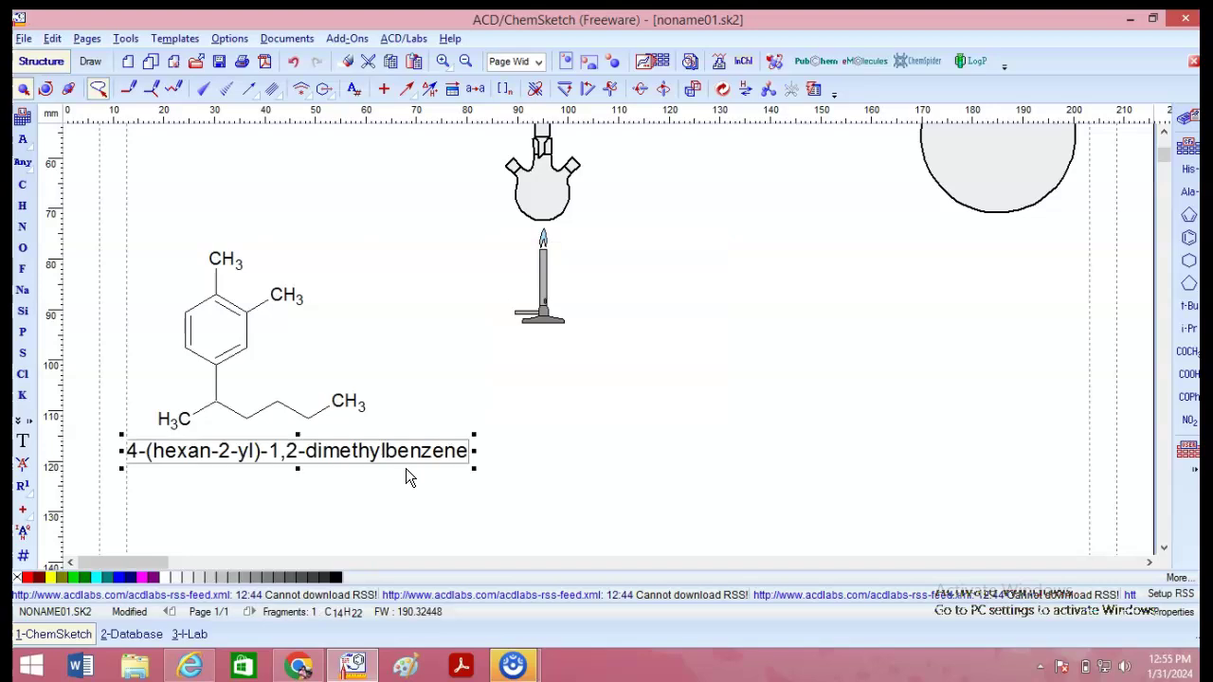
# Move the generated name slightly down and to the right beneath the structure and keep it selected.
pyautogui.moveTo(417, 458); pyautogui.dragTo(430, 471)
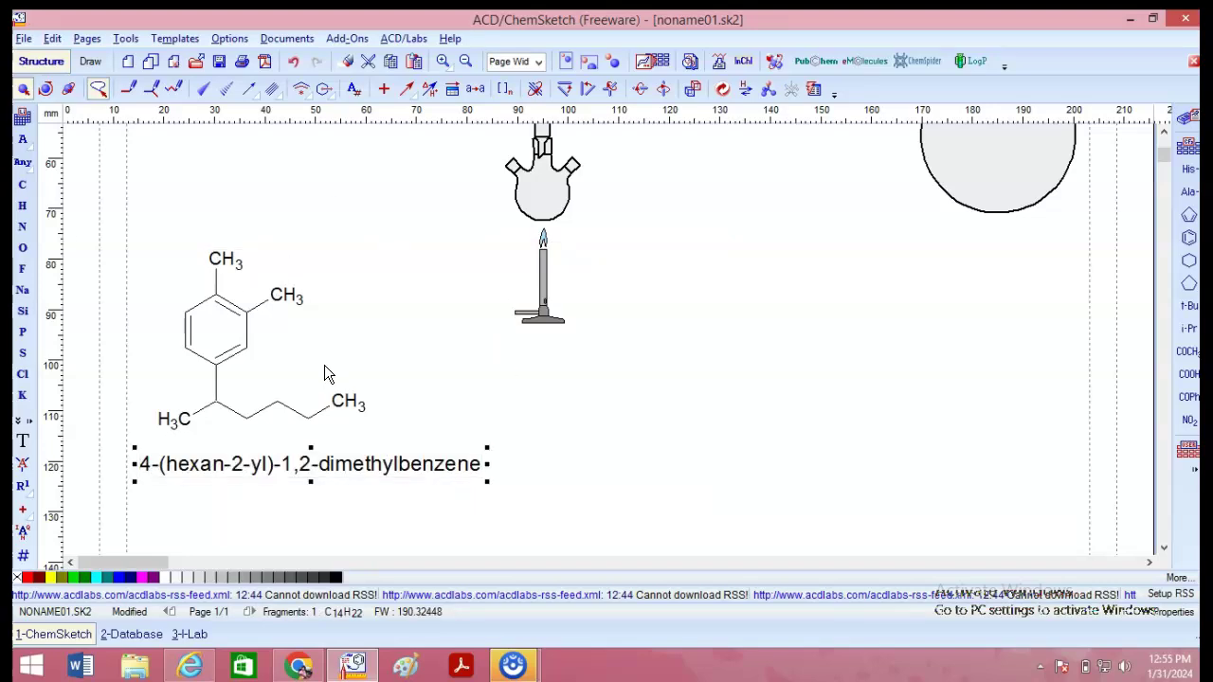
pyautogui.click(590, 521)
pyautogui.click(418, 467)
pyautogui.click(98, 89)
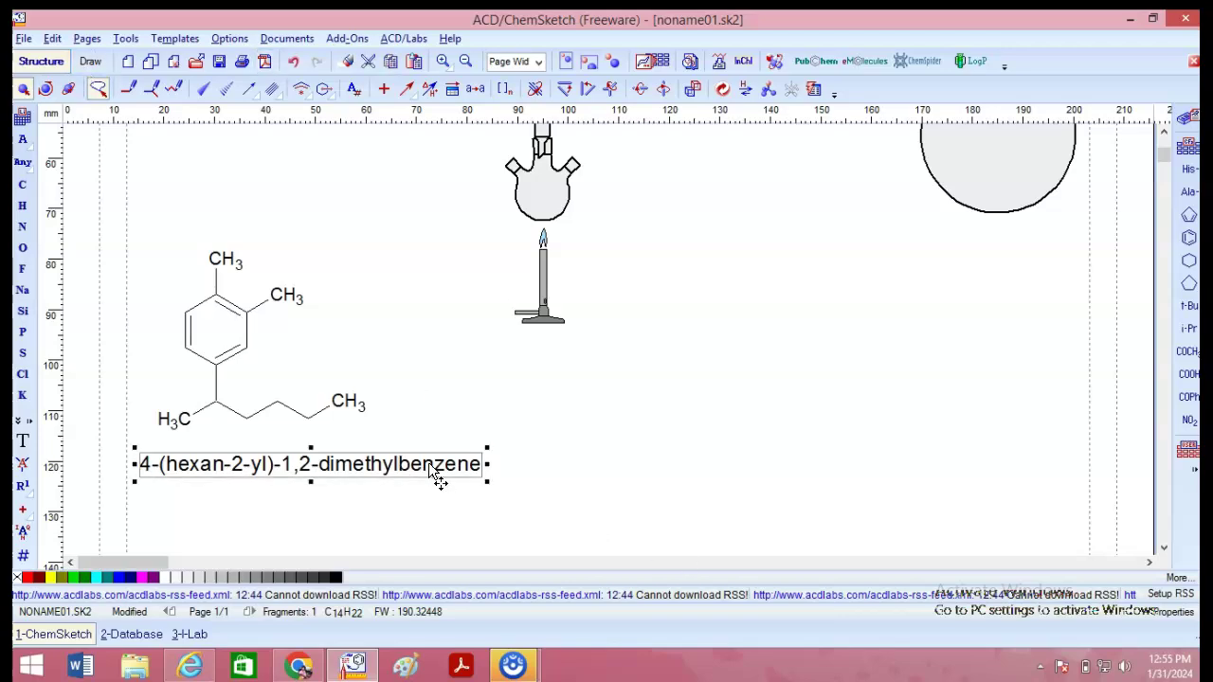